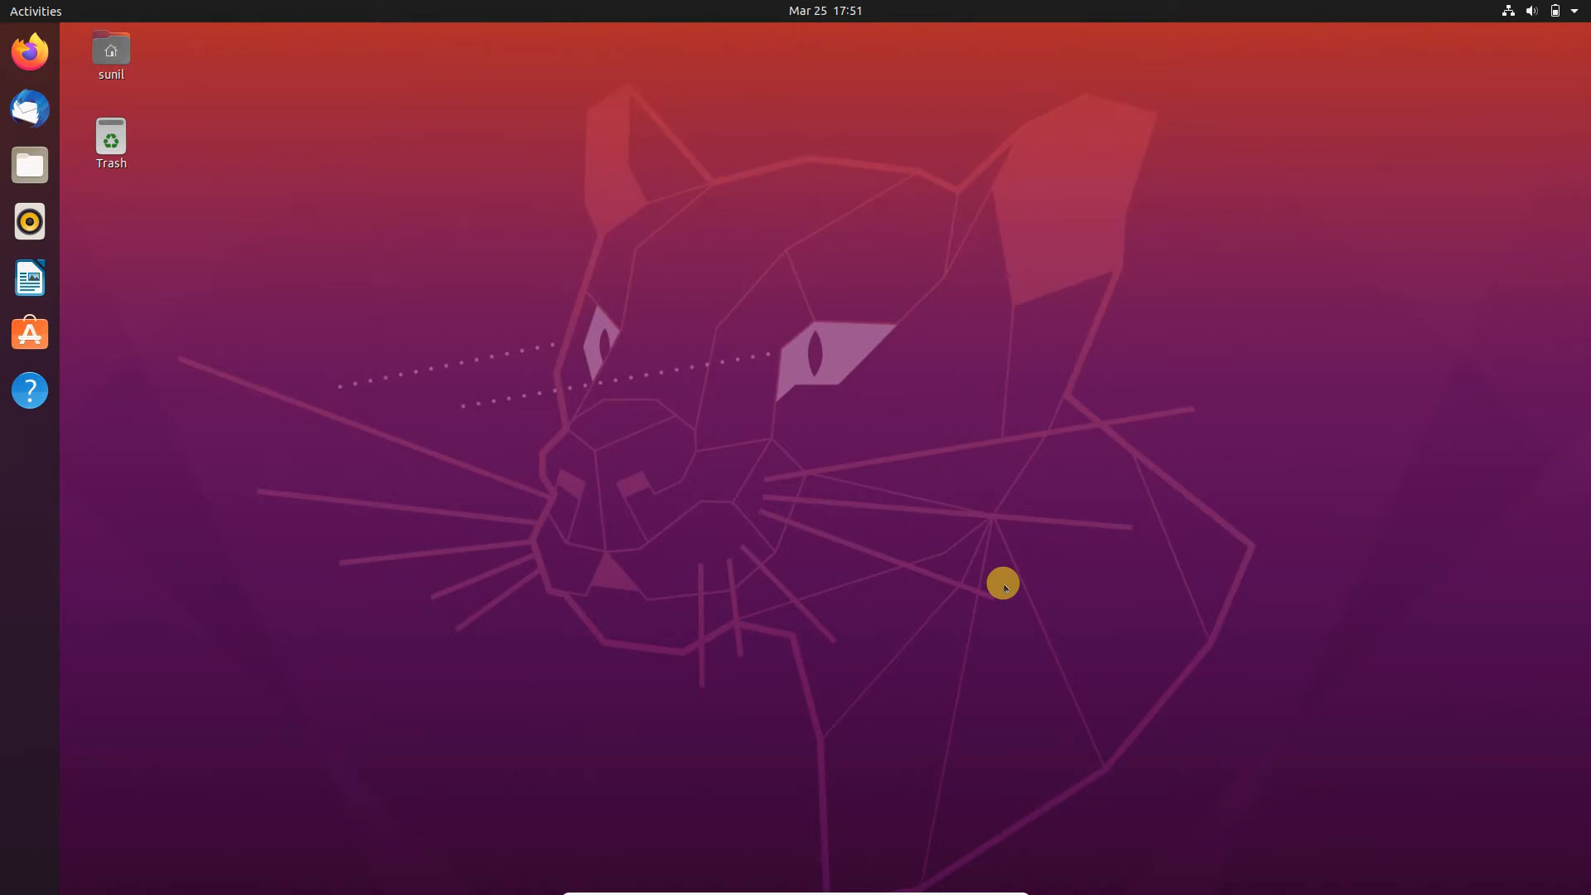
- Open a terminal in the Desktop folder, enlarge its text by two levels, and move the window aside to free up space
{"action": "right_click", "coordinate": [424, 92]}
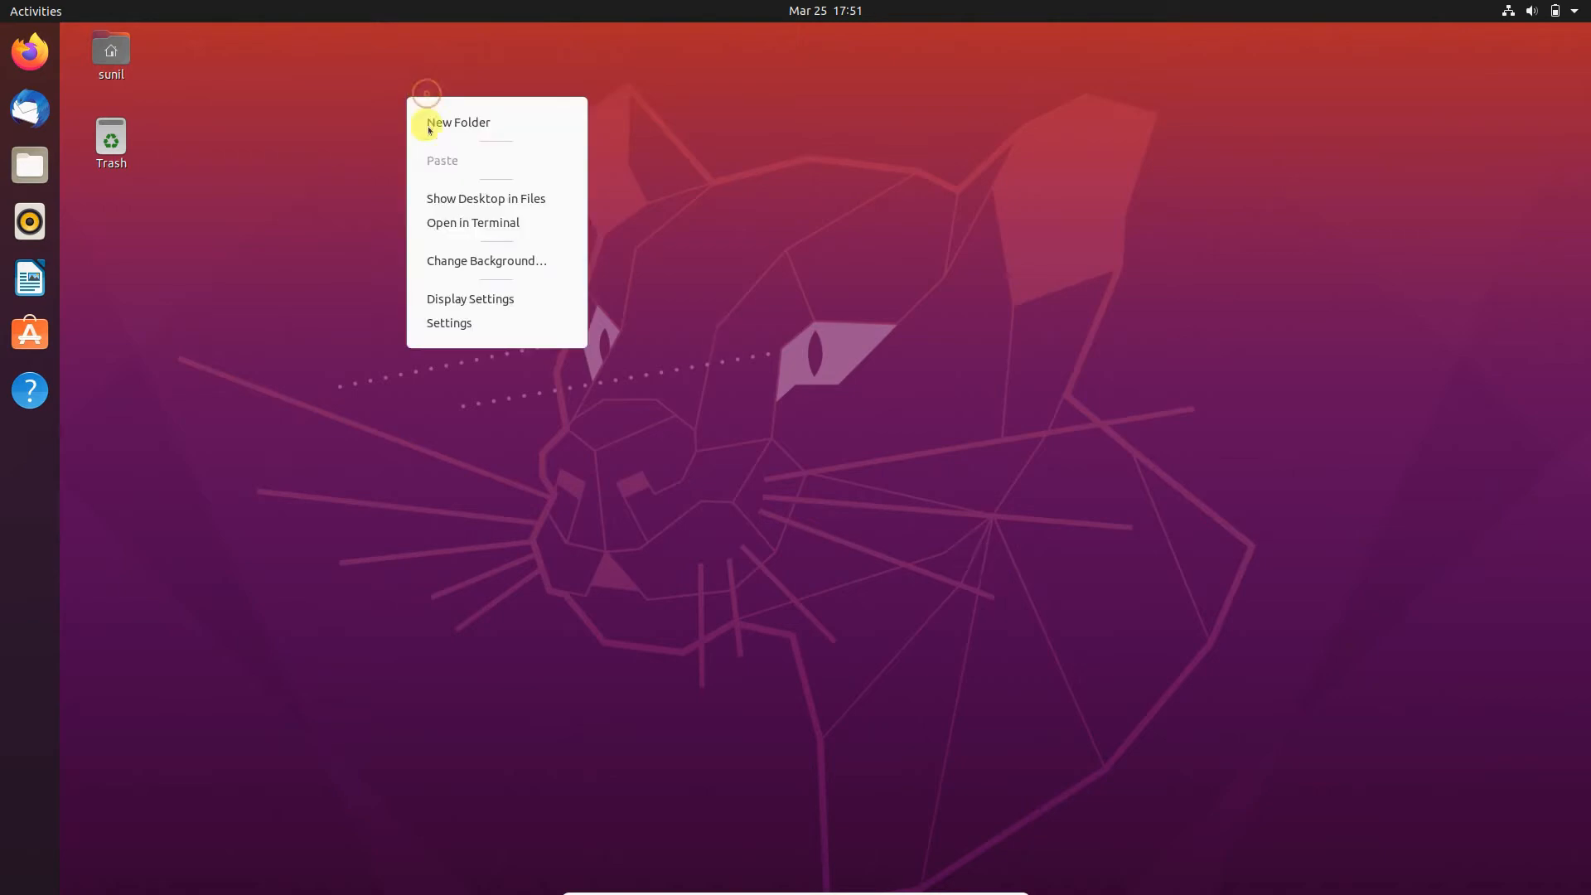
{"action": "left_click", "coordinate": [452, 224]}
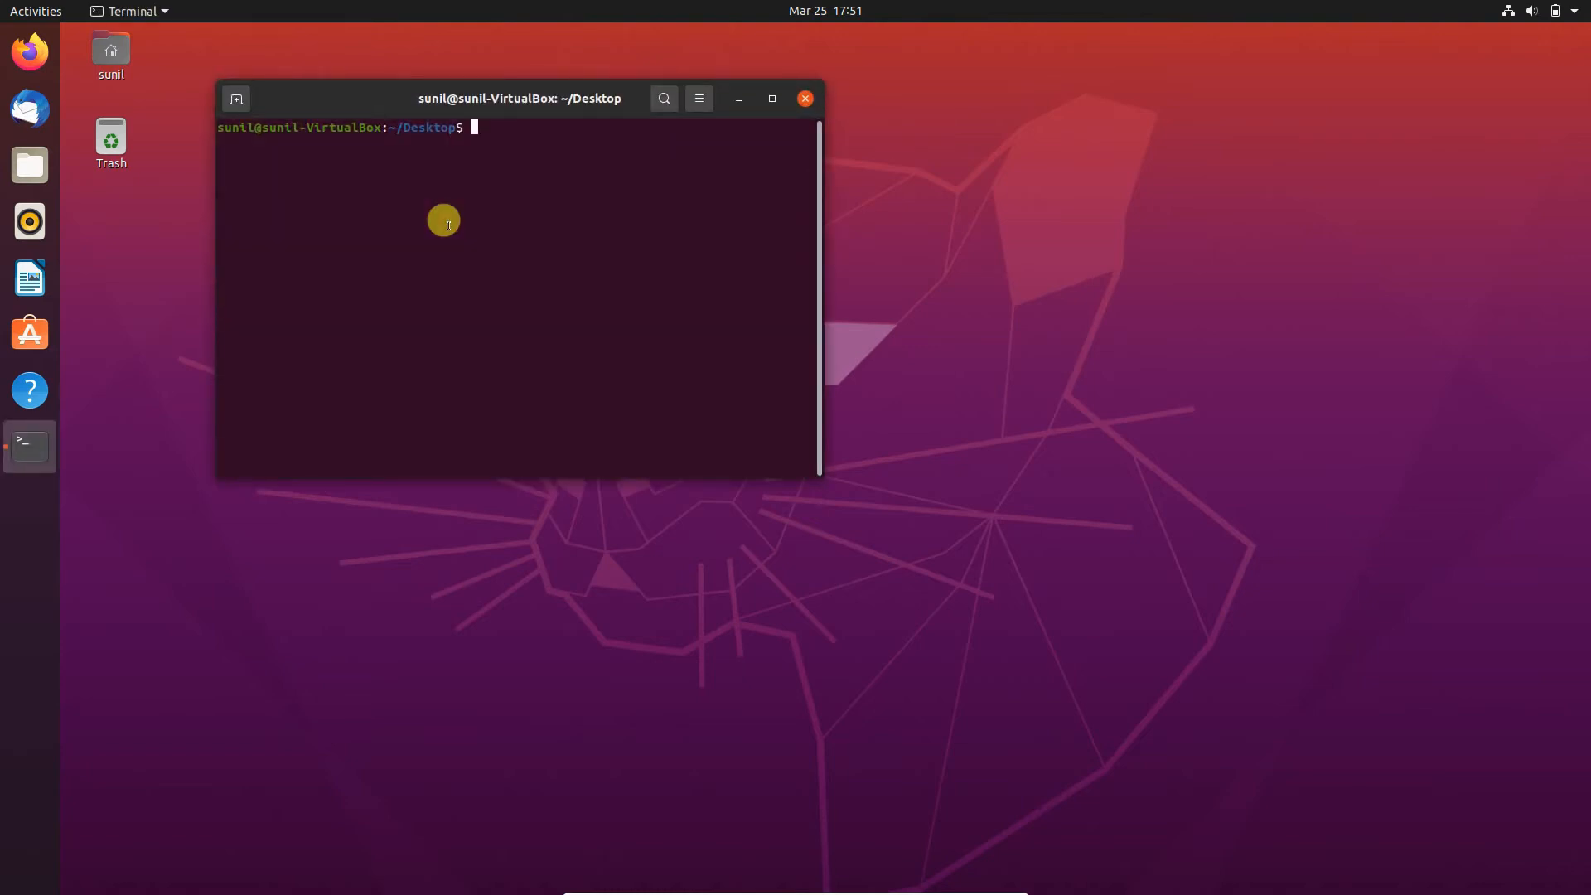
{"action": "key", "text": "ctrl+plus"}
{"action": "key", "text": "ctrl+plus"}
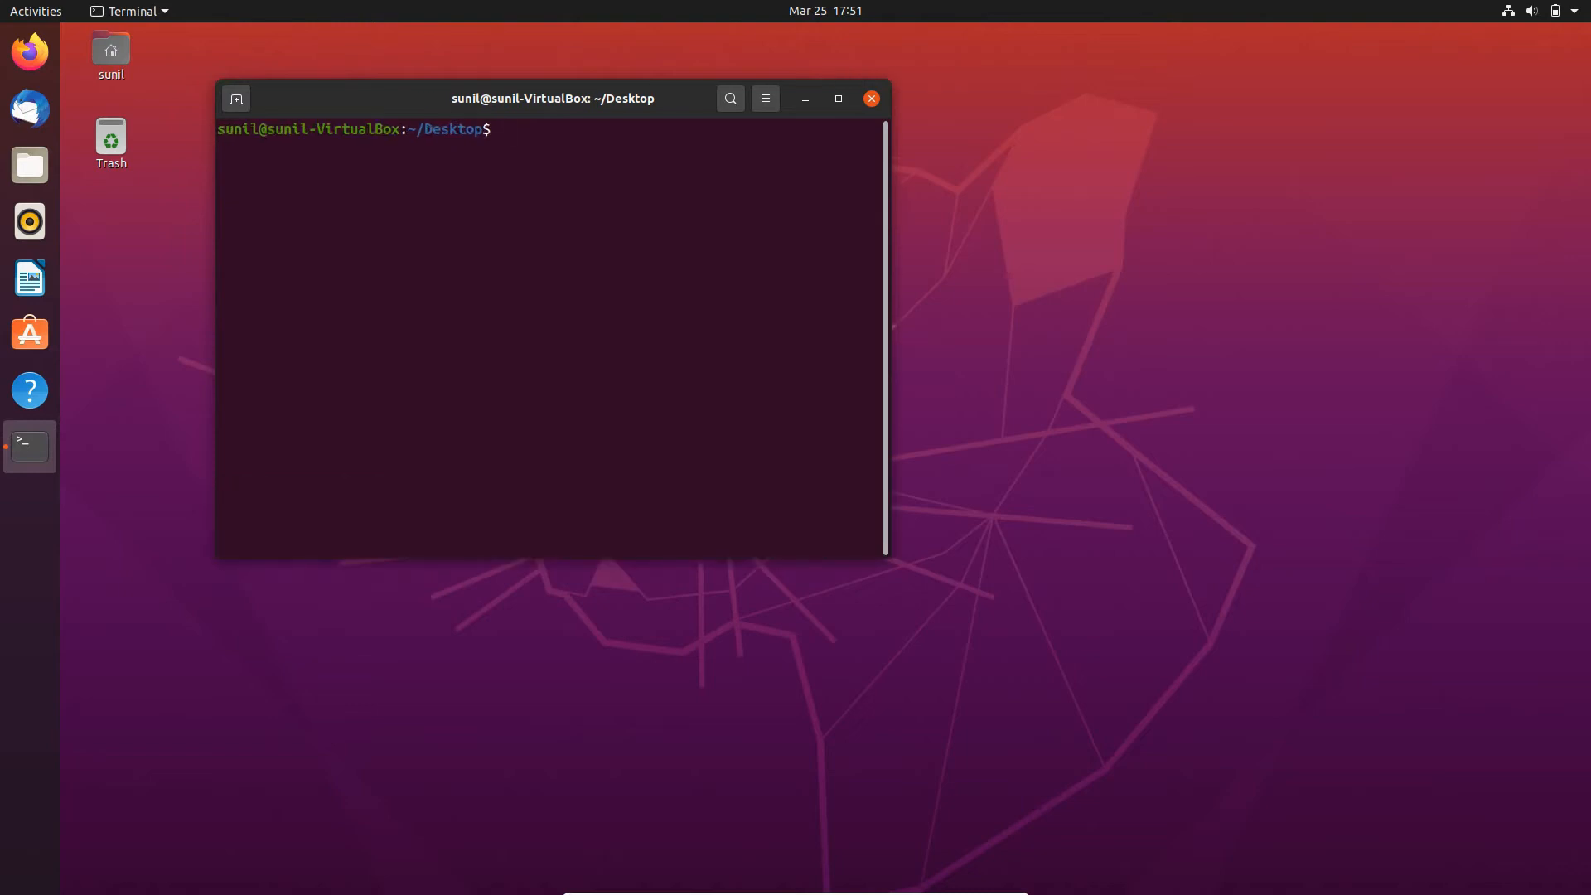
{"action": "left_click_drag", "start_coordinate": [583, 86], "coordinate": [1142, 77]}
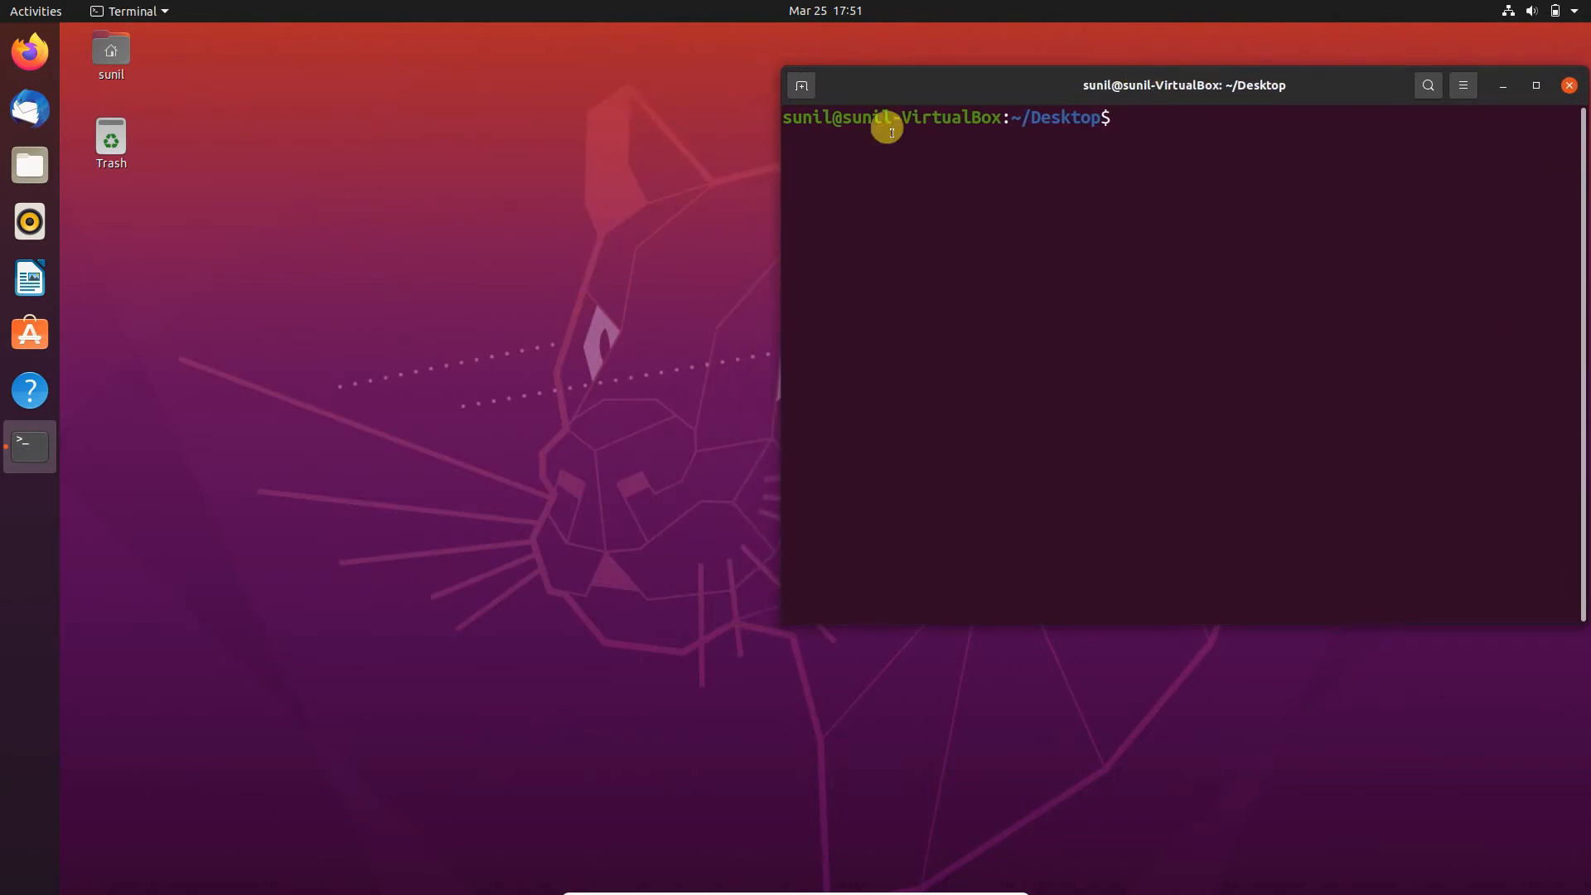
- Search the applications for "wire" and launch Wireshark as a regular user
{"action": "key", "text": "super"}
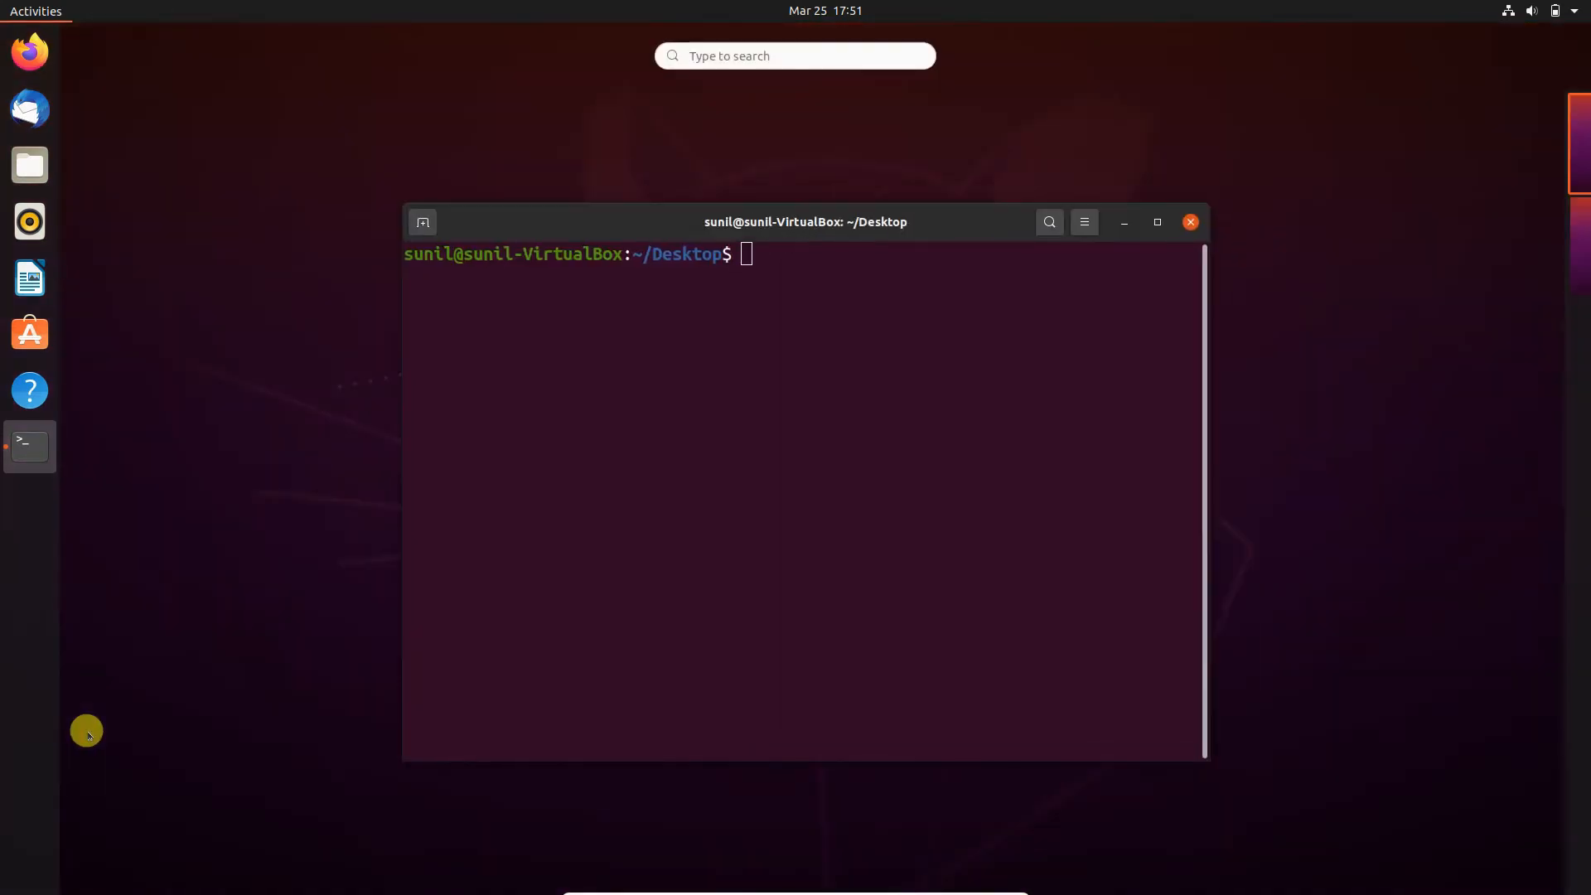
{"action": "type", "text": "wire"}
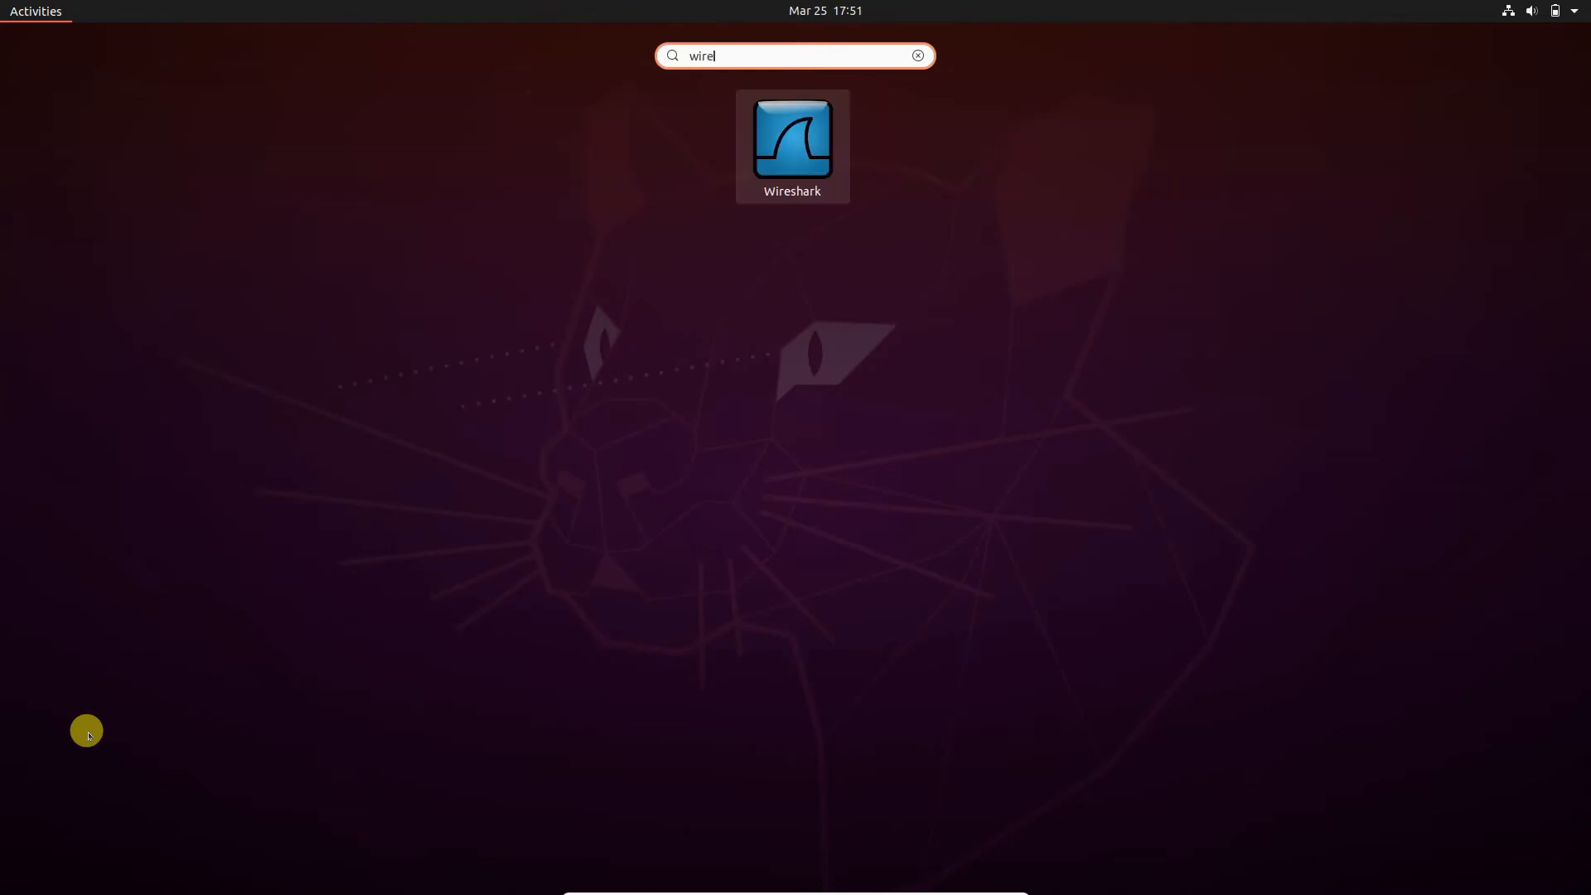
{"action": "left_click", "coordinate": [794, 154]}
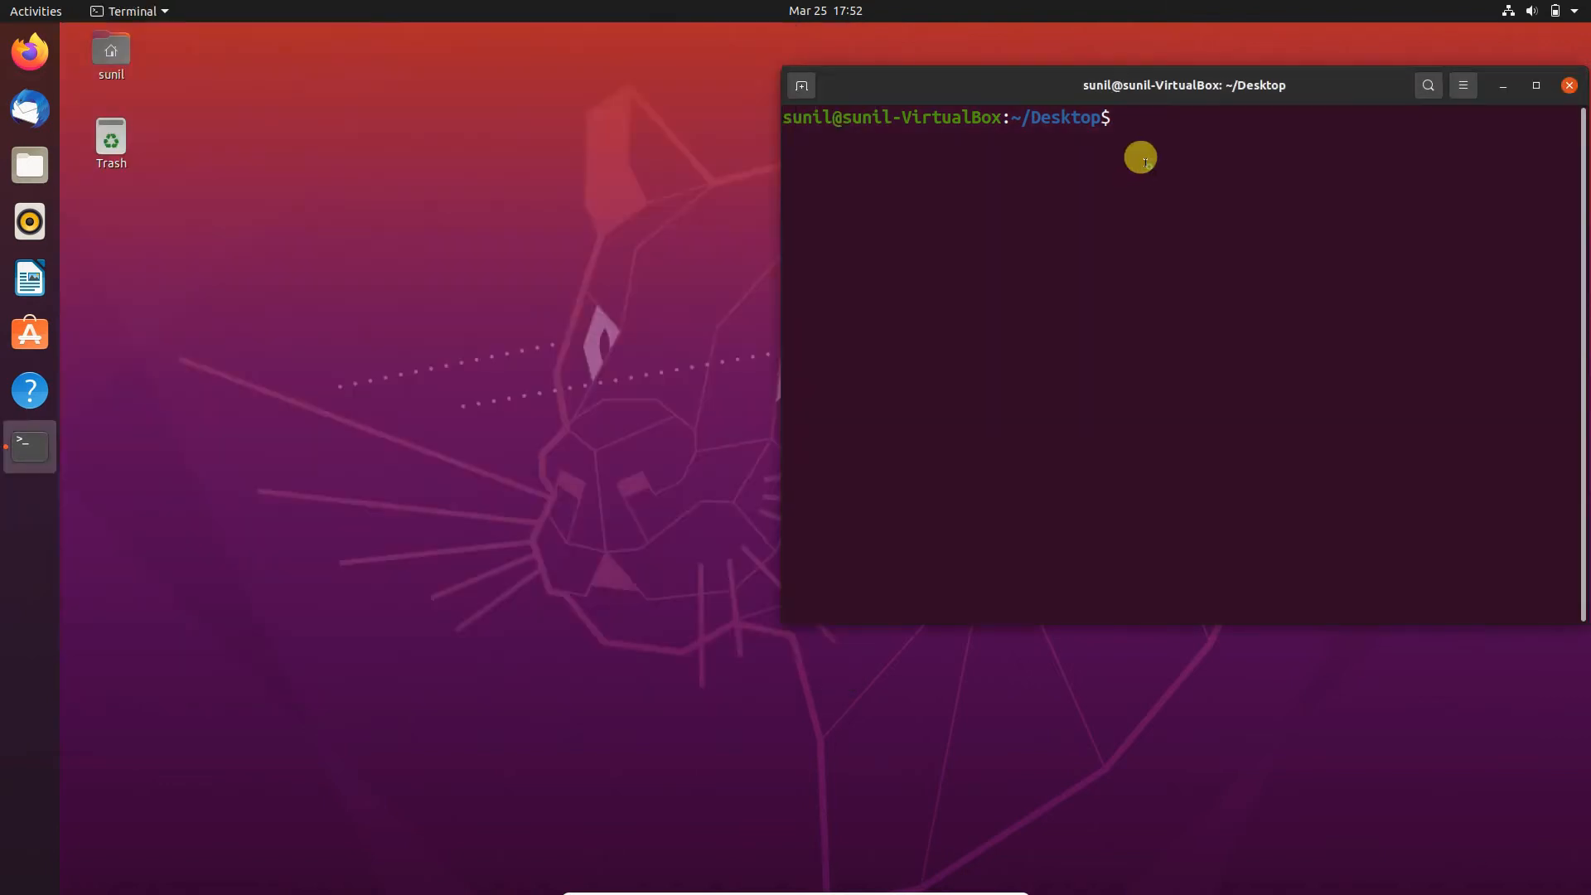
- Open a second tab in the terminal window and return to the first tab
{"action": "right_click", "coordinate": [1142, 158]}
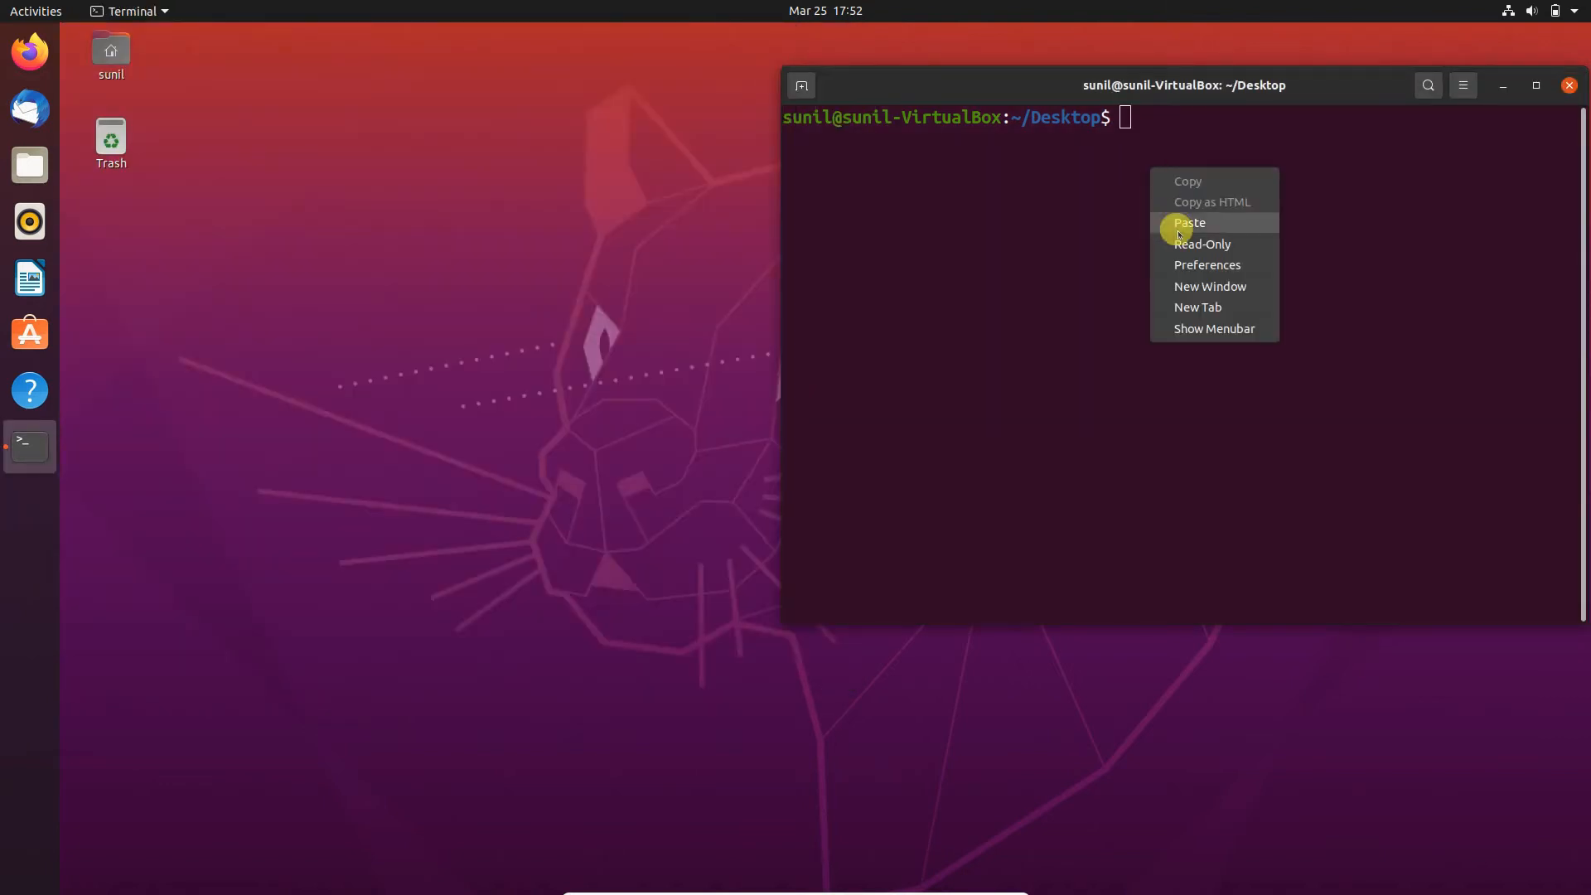
{"action": "left_click", "coordinate": [1101, 189]}
{"action": "left_click", "coordinate": [802, 86]}
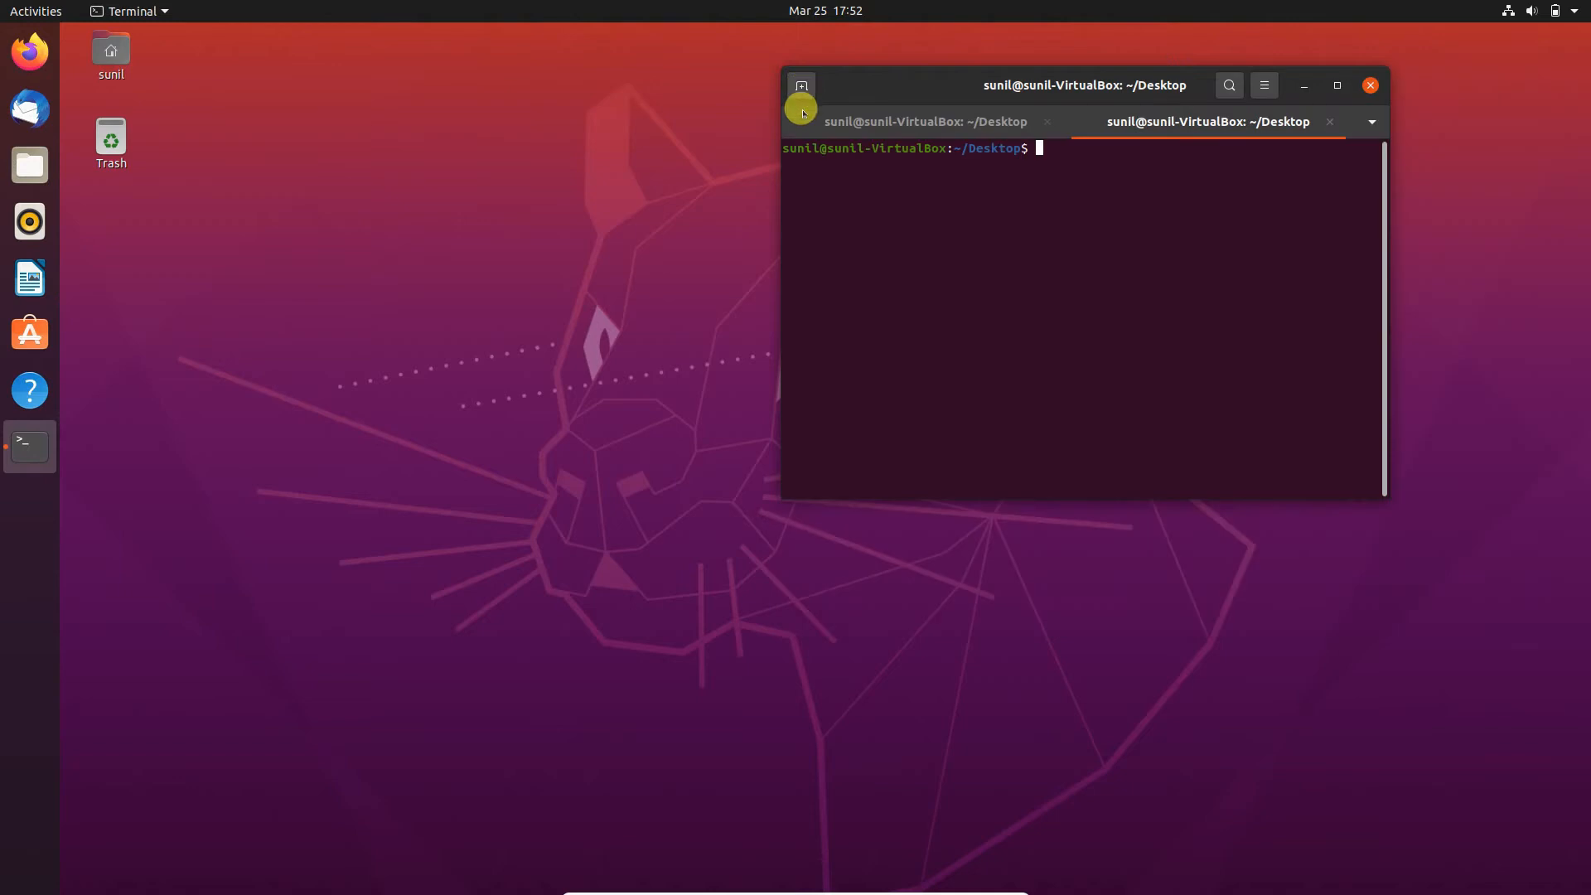
{"action": "left_click", "coordinate": [993, 114]}
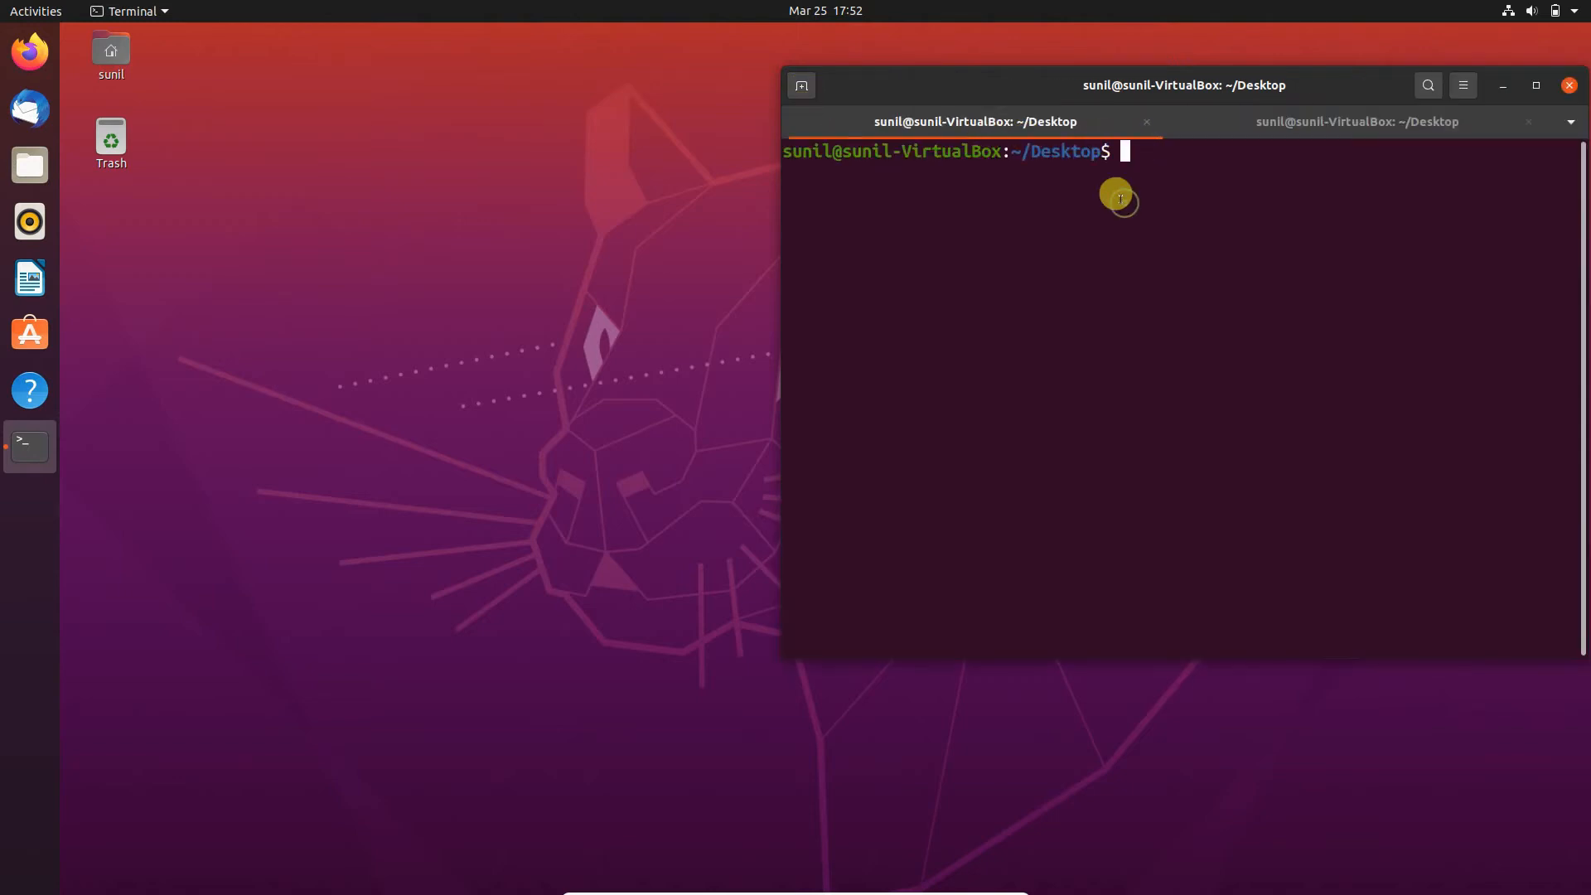
- Switch to a root shell with sudo su, entering the account password, and clear the terminal
{"action": "type", "text": "sudo su"}
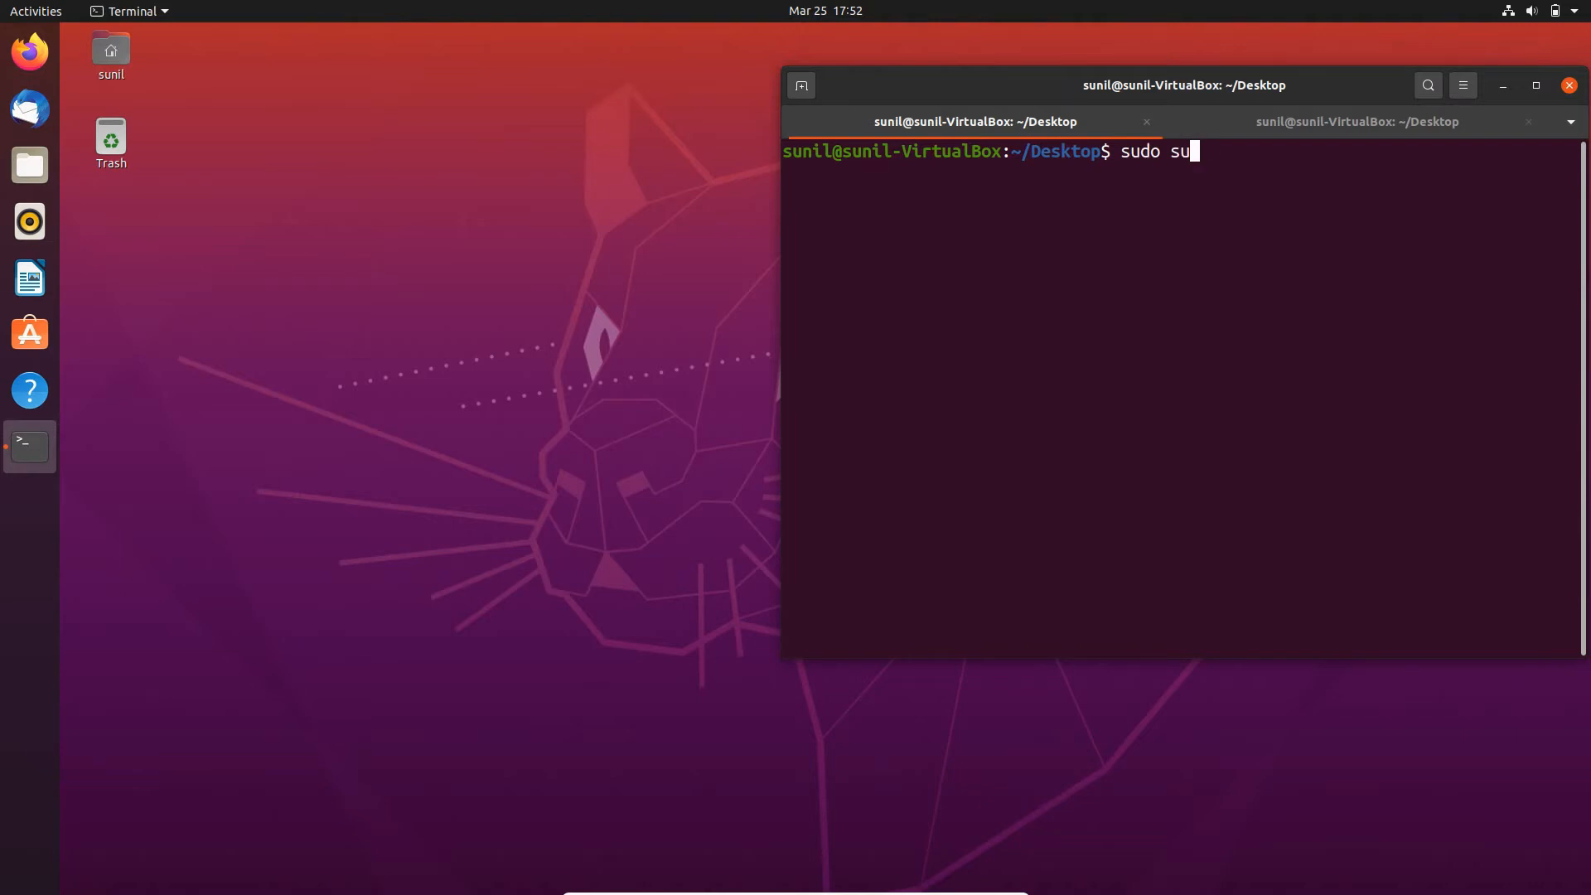
{"action": "key", "text": "Return"}
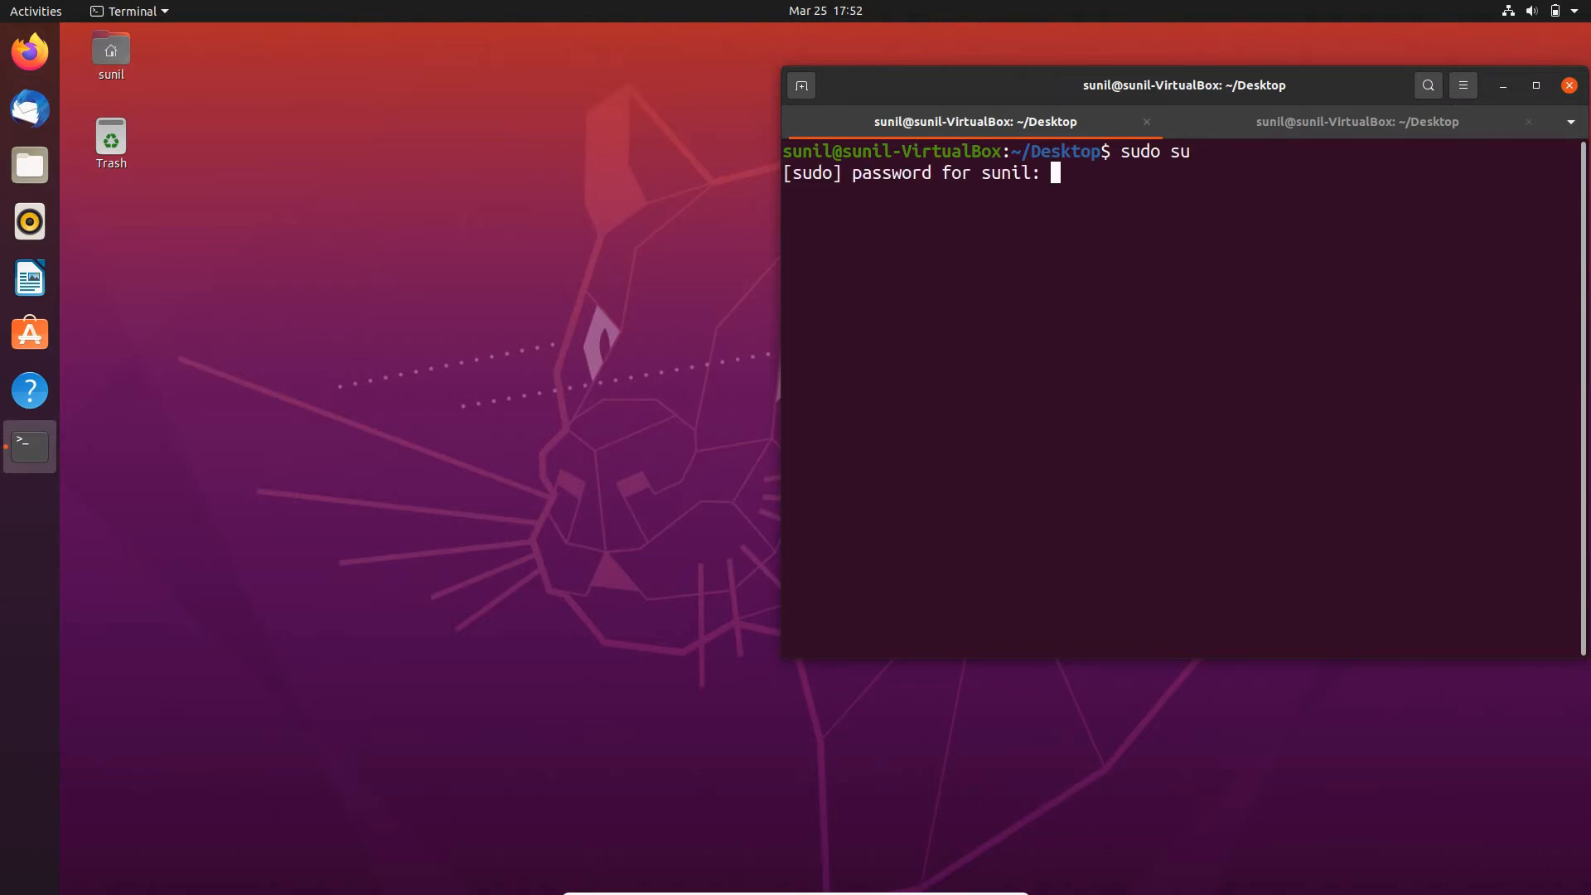
{"action": "key", "text": "Return"}
{"action": "type", "text": "c"}
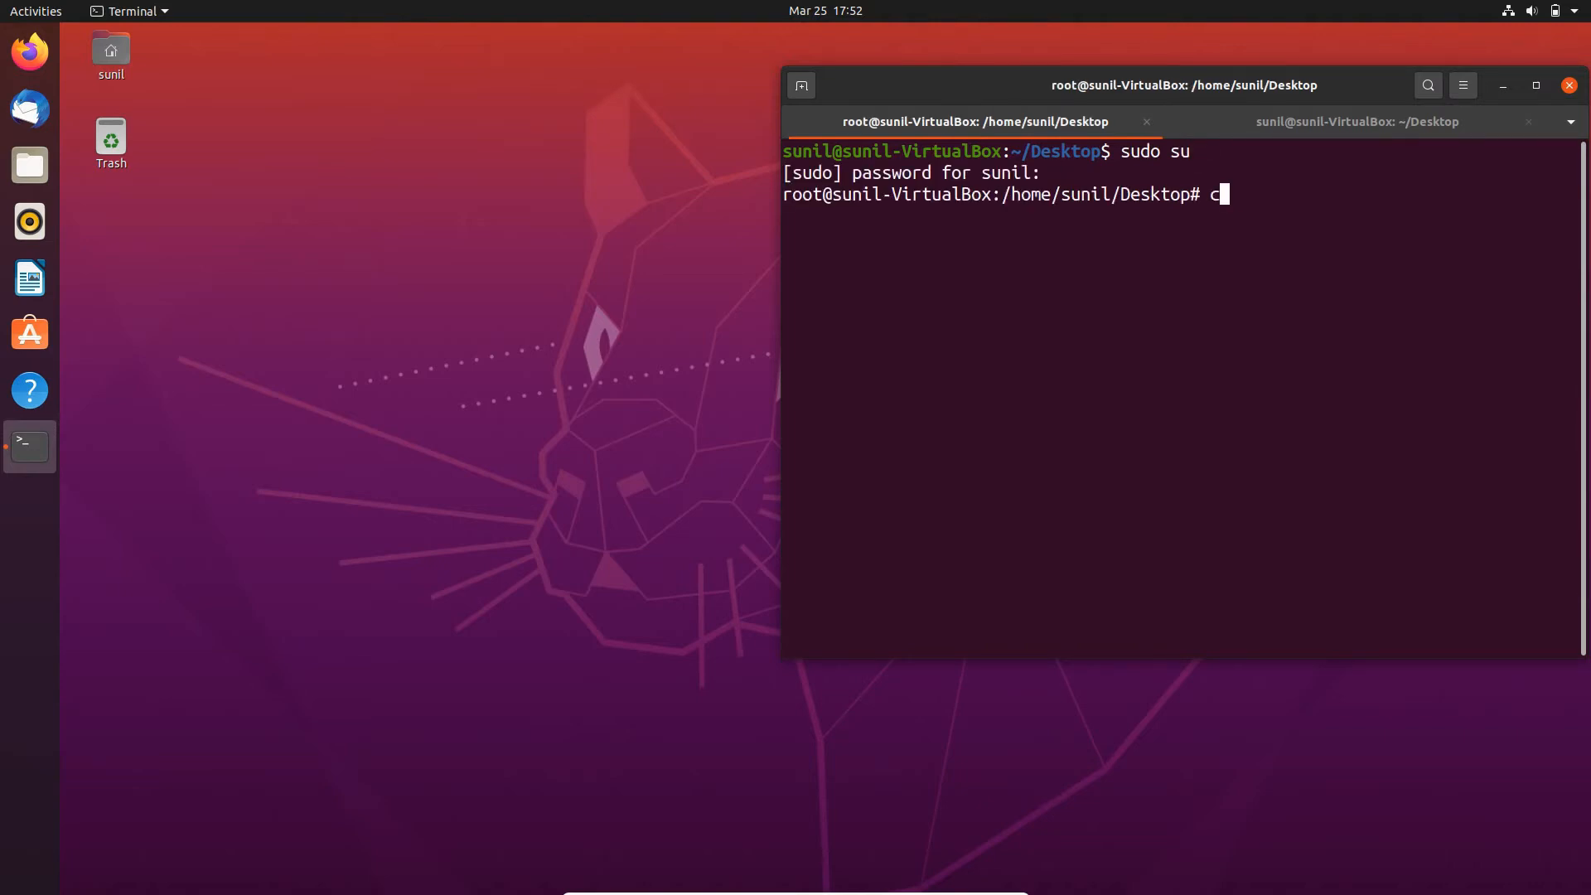
{"action": "type", "text": "lear"}
{"action": "key", "text": "Return"}
- Launch Wireshark from the root shell with the wireshark command
{"action": "type", "text": "wi"}
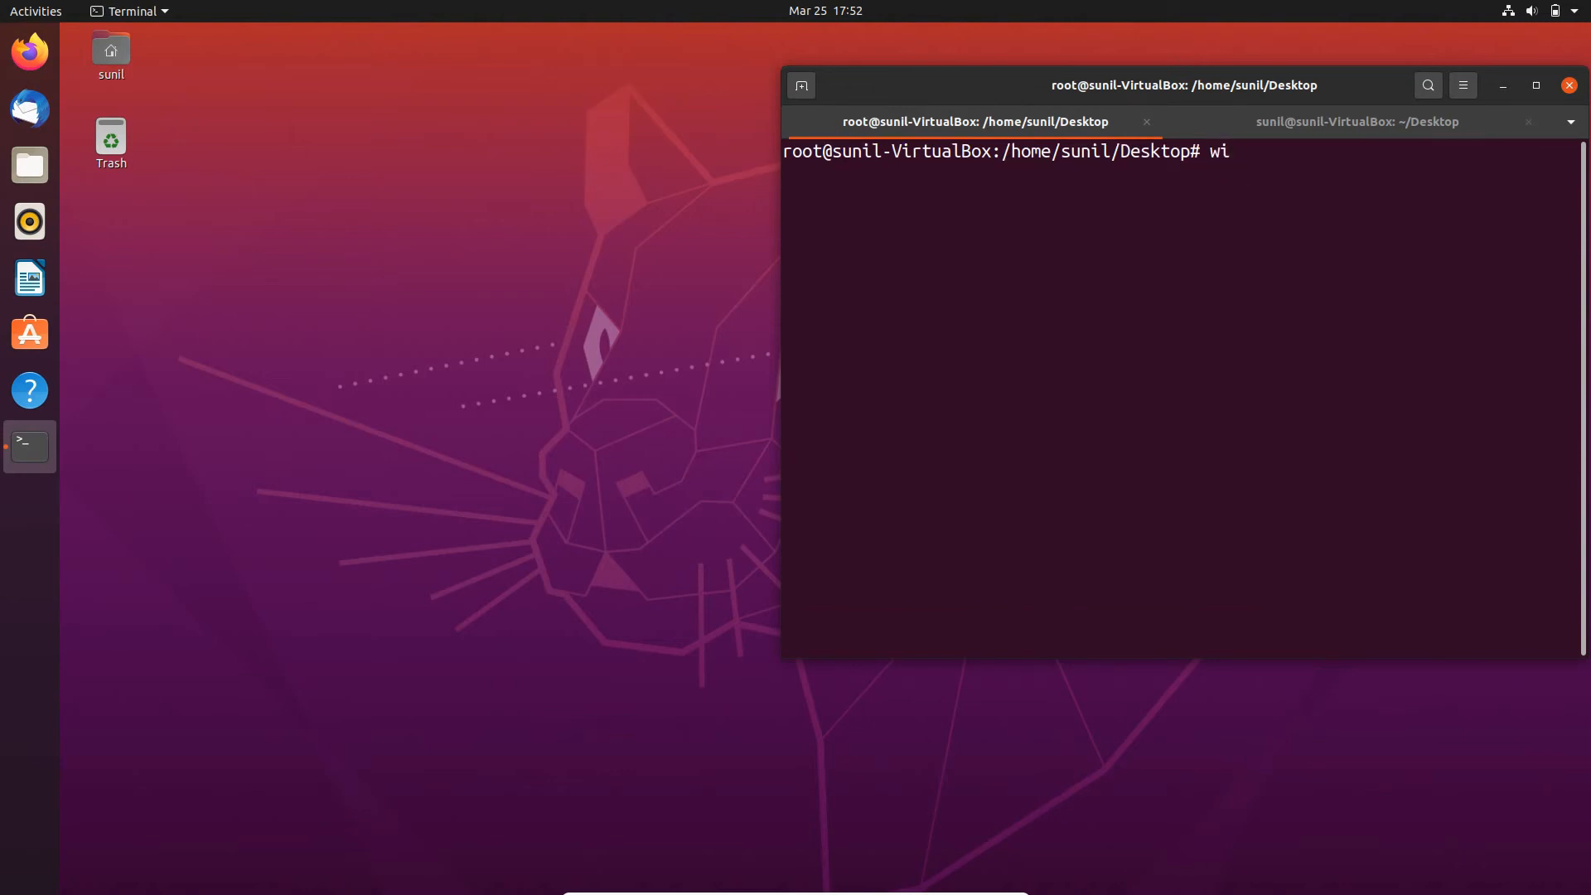
{"action": "type", "text": "reshark"}
{"action": "key", "text": "Return"}
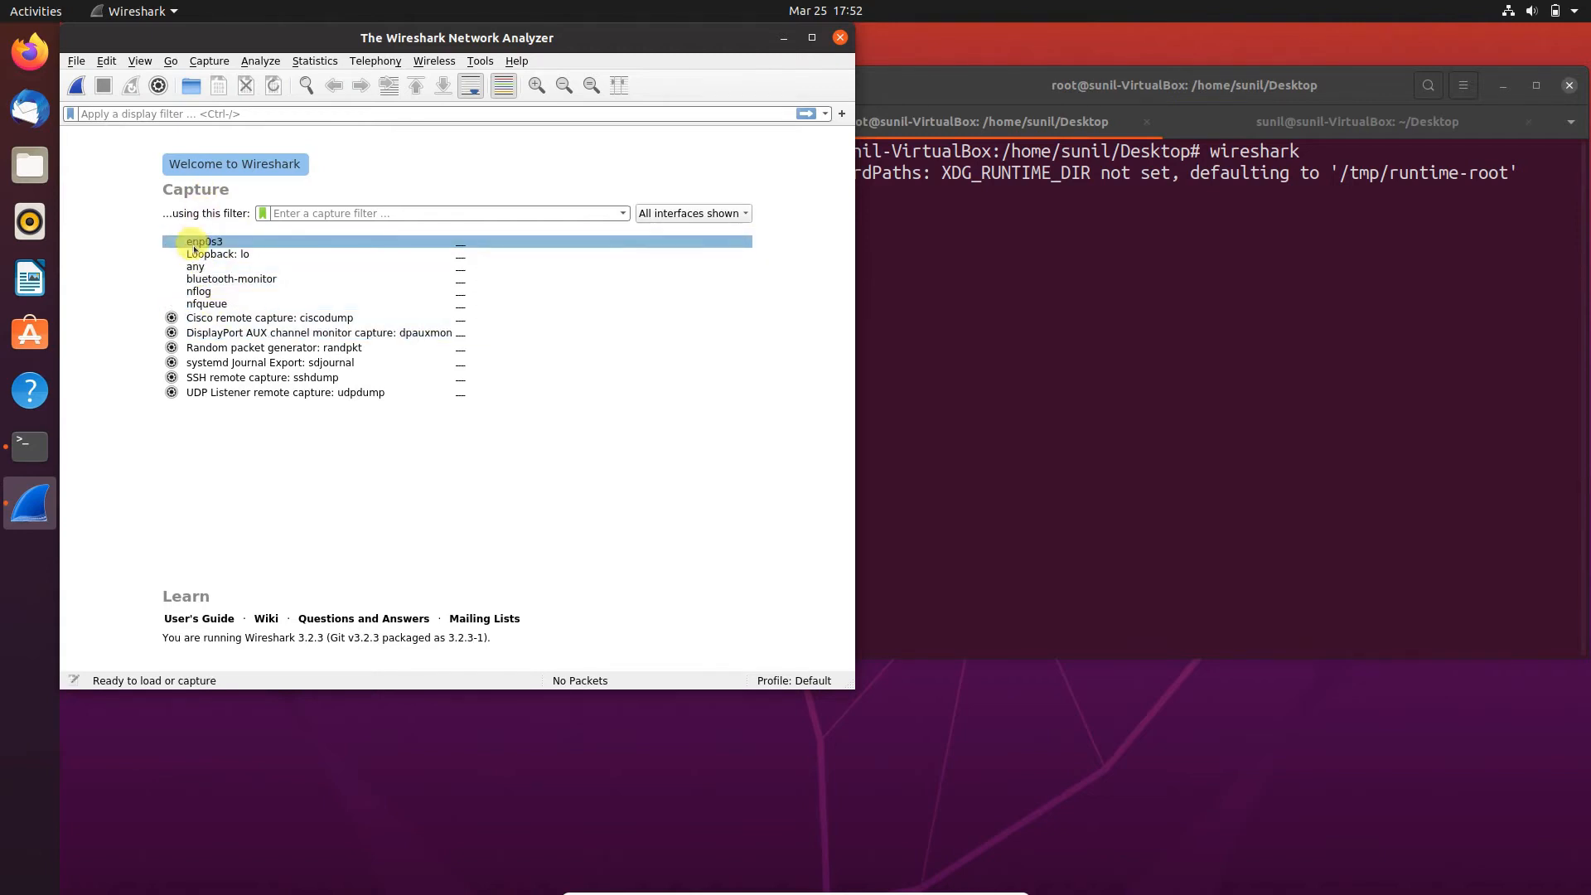
- Switch to the terminal's second tab and enlarge its text by two levels
{"action": "left_click", "coordinate": [970, 222]}
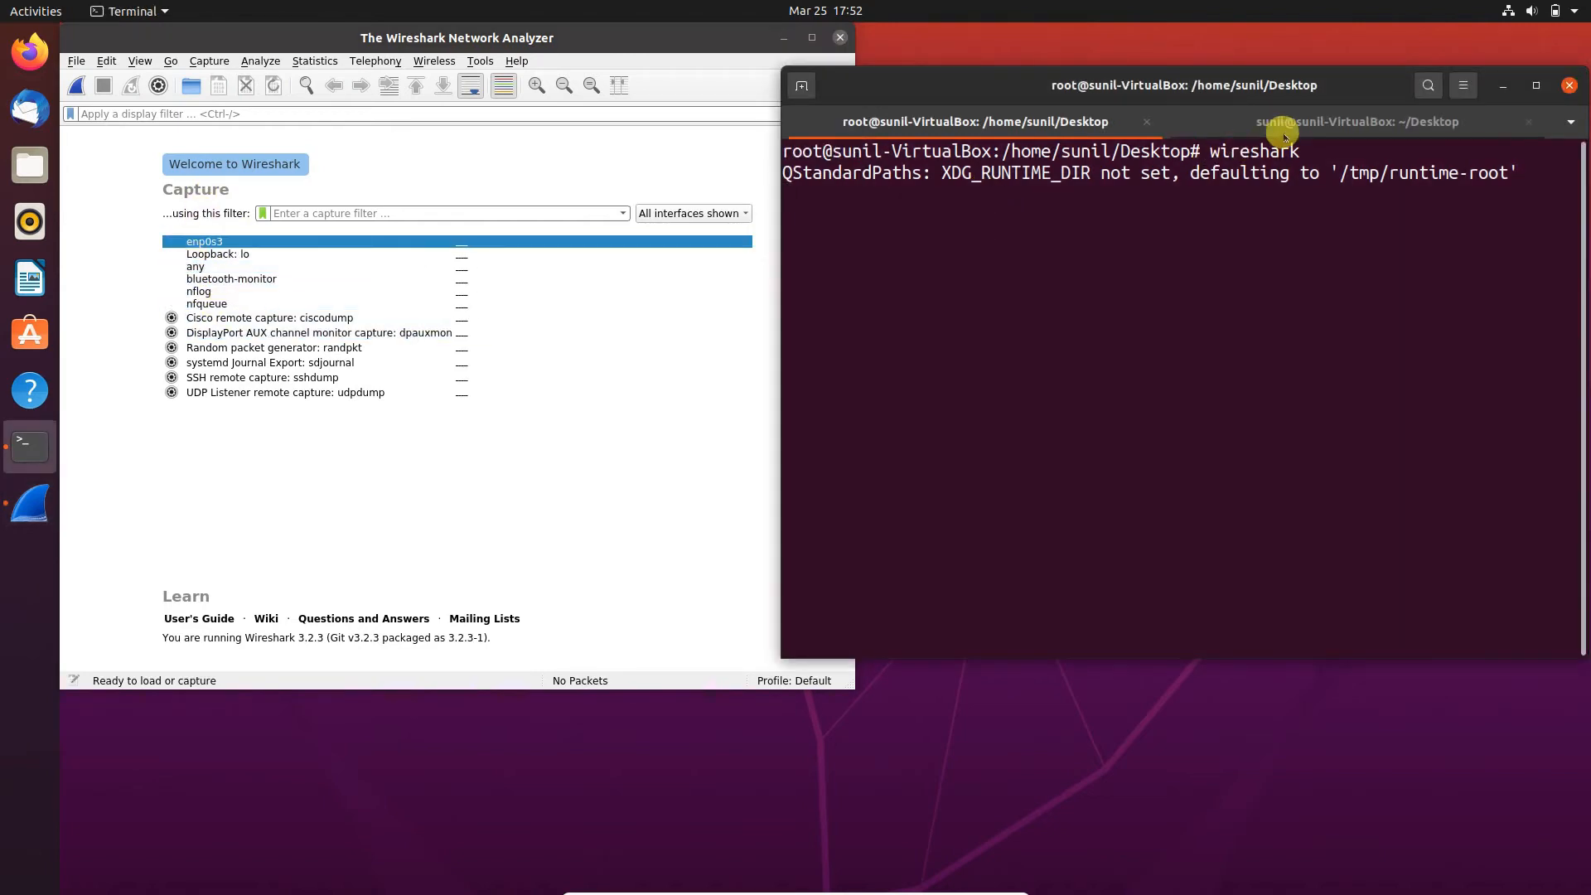
{"action": "left_click", "coordinate": [1283, 124]}
{"action": "key", "text": "ctrl+plus"}
{"action": "key", "text": "ctrl+plus"}
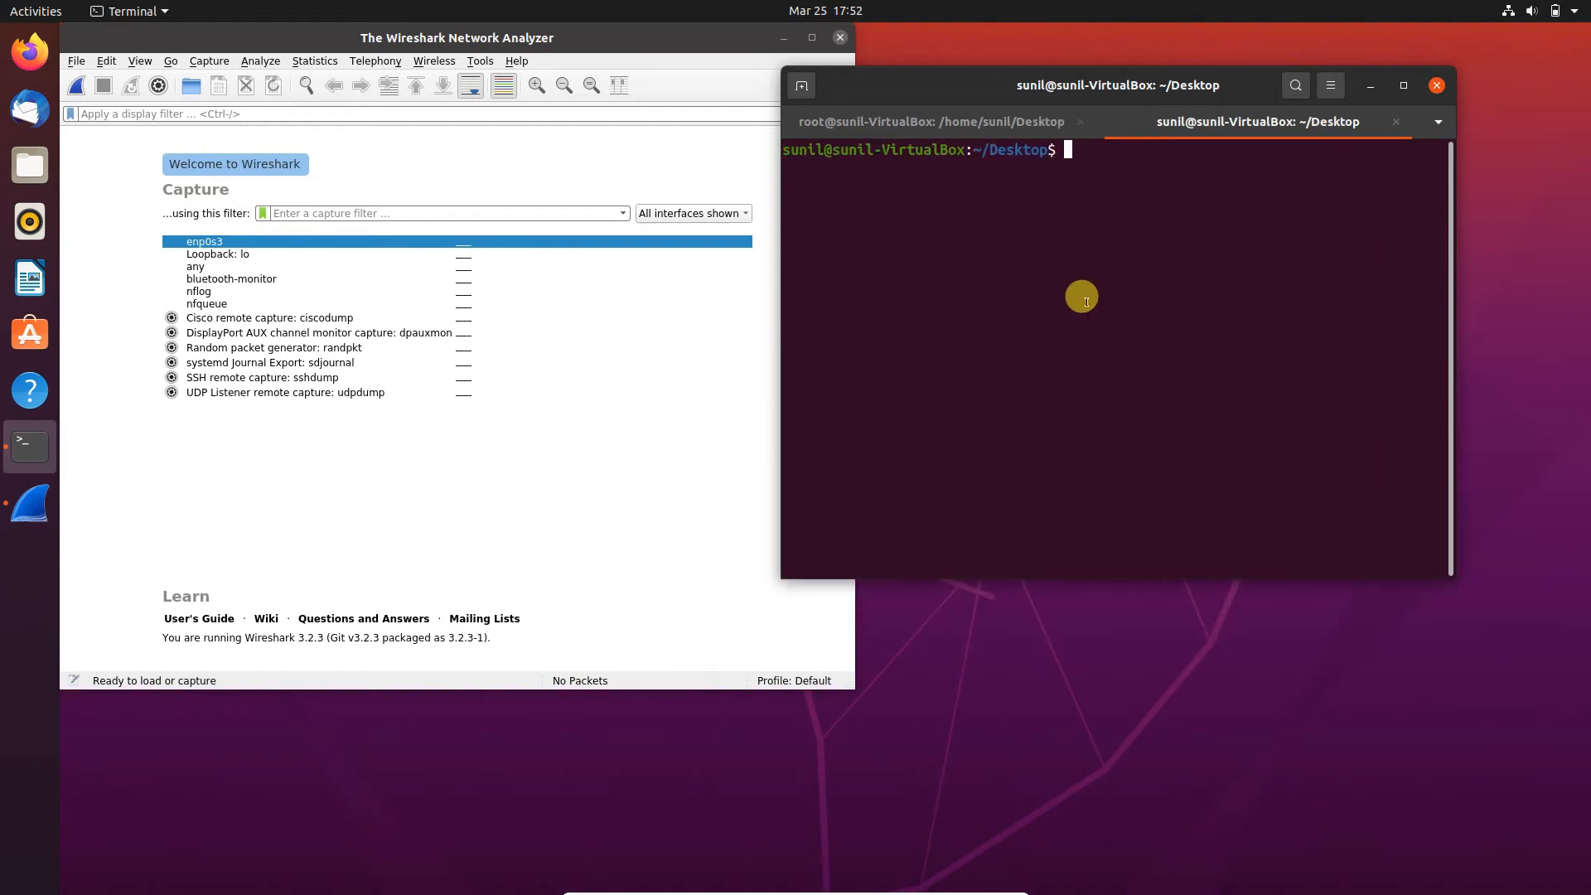
- Try to show the network configuration with the ifconfig and ipconfig commands in the second terminal tab
{"action": "type", "text": "if"}
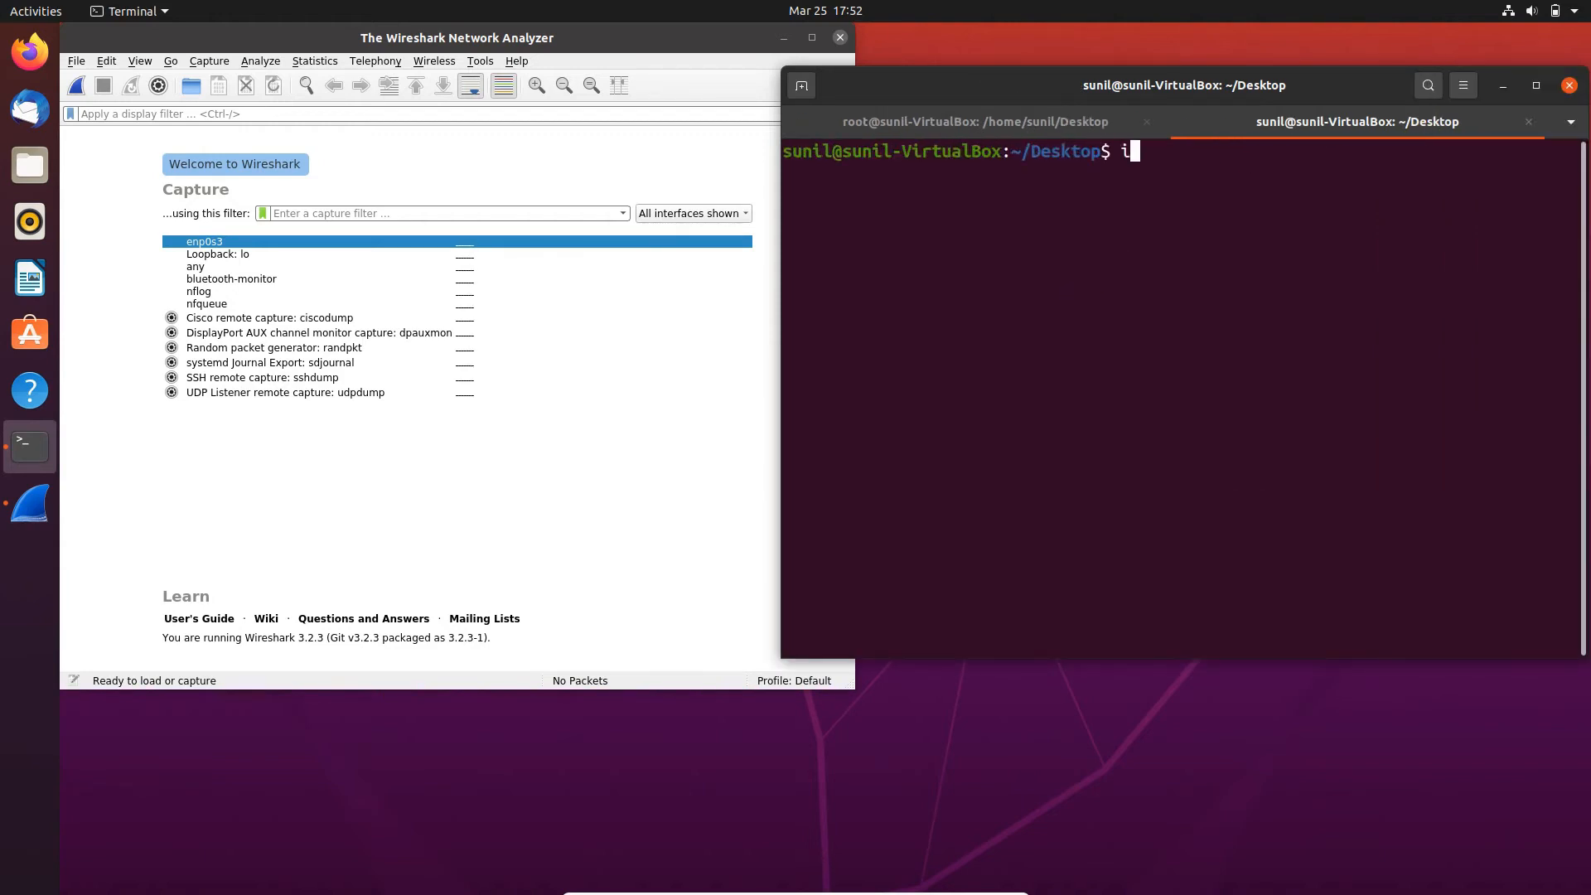
{"action": "type", "text": "condig"}
{"action": "key", "text": "BackSpace"}
{"action": "key", "text": "BackSpace"}
{"action": "key", "text": "BackSpace"}
{"action": "type", "text": "fig"}
{"action": "key", "text": "Return"}
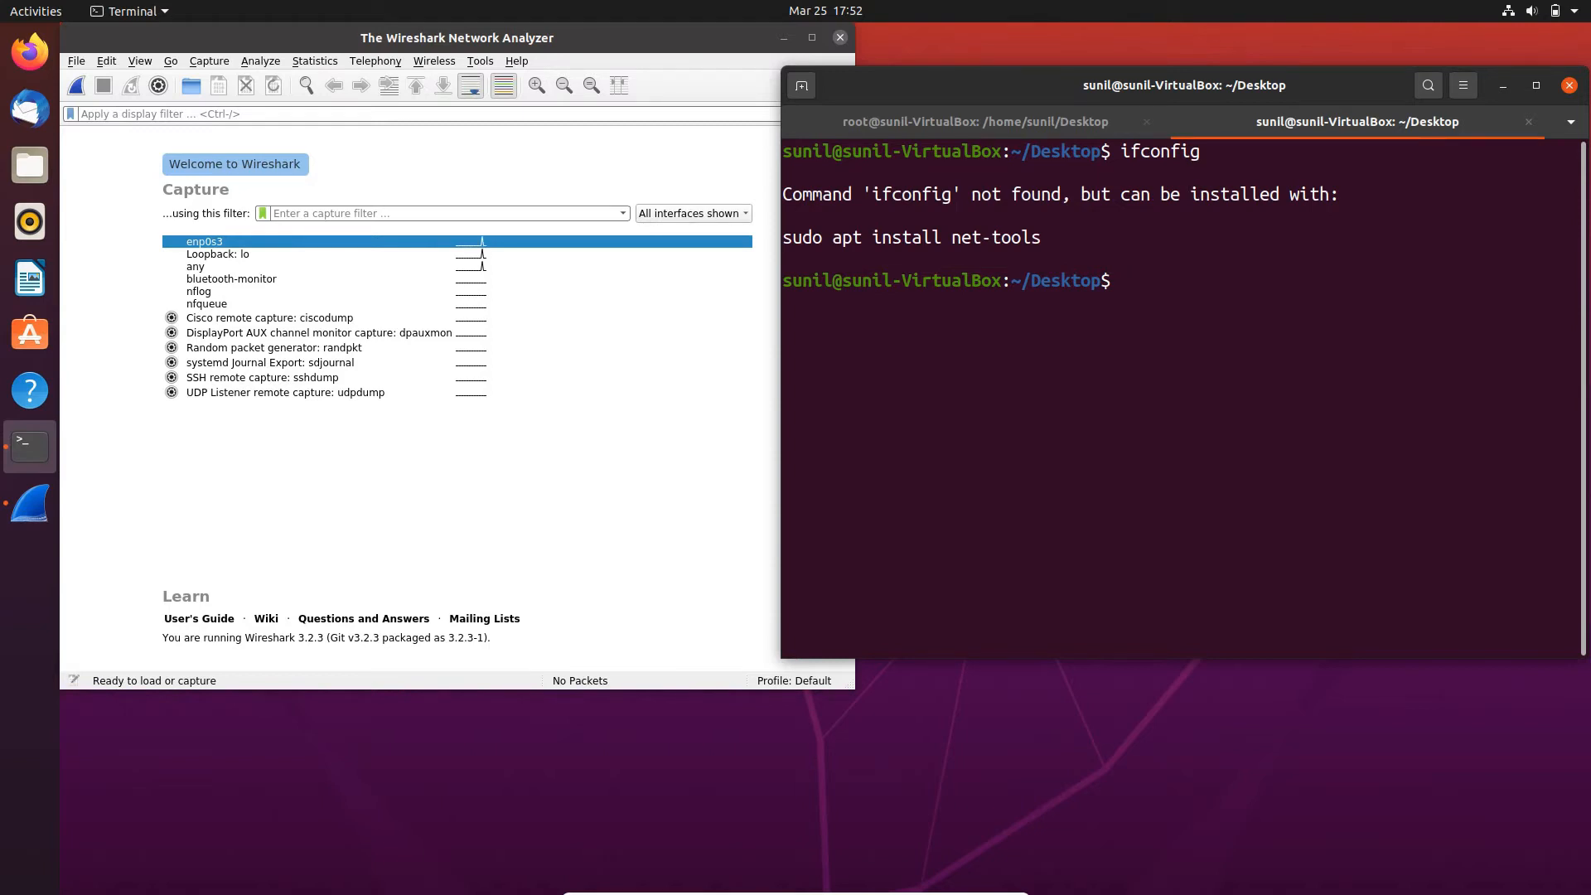
{"action": "type", "text": "ipconfig"}
{"action": "key", "text": "Return"}
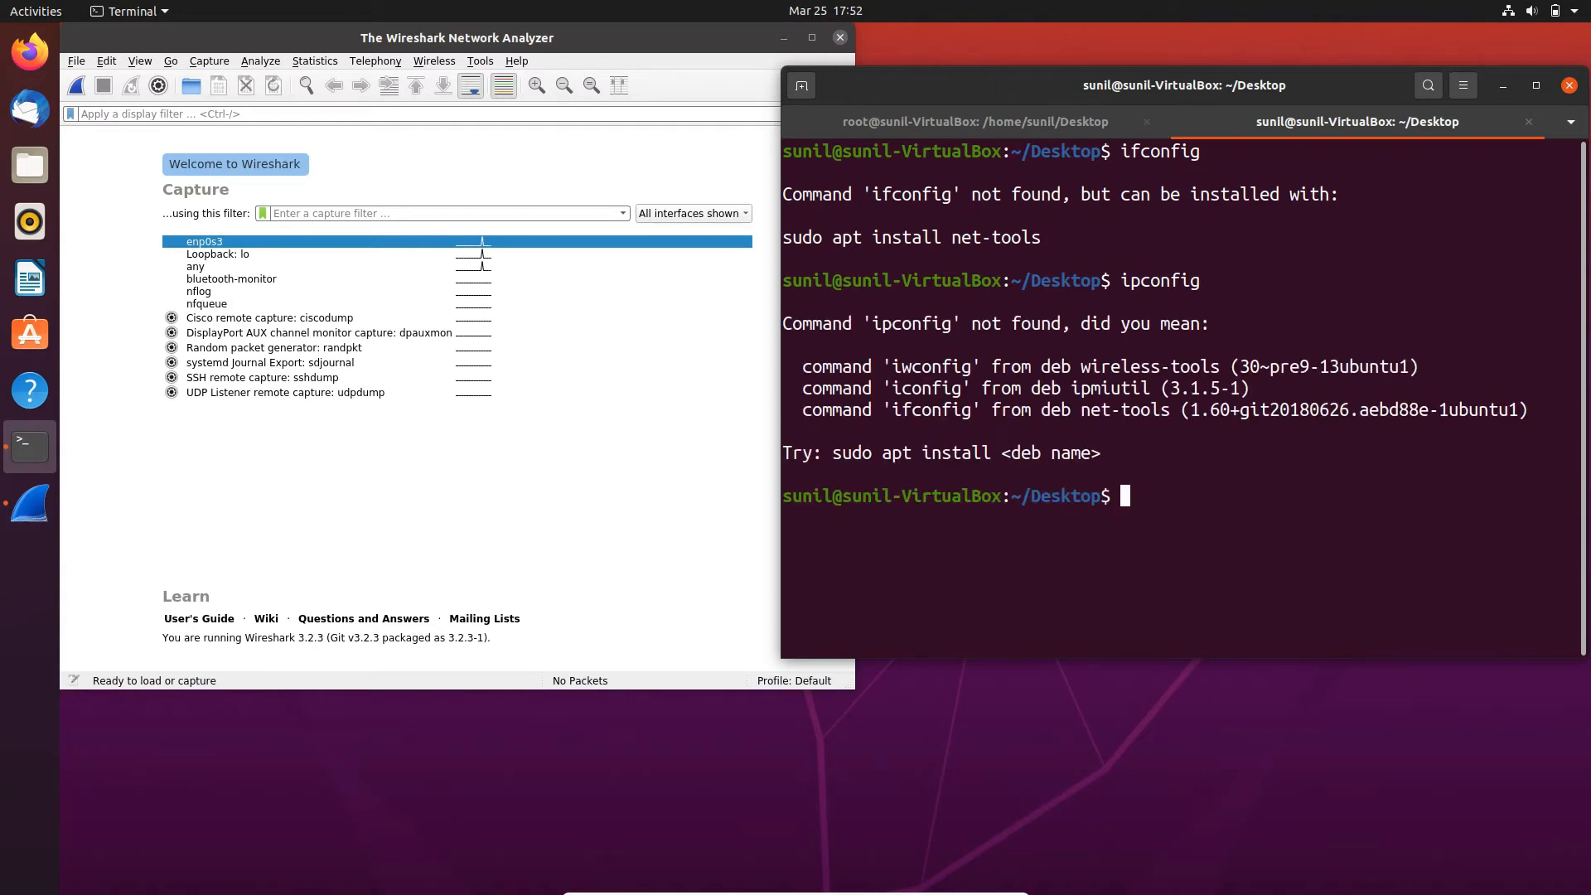
- List the network interfaces with ip a and highlight the enp0s3 entry in the output
{"action": "type", "text": "ip a"}
{"action": "key", "text": "Return"}
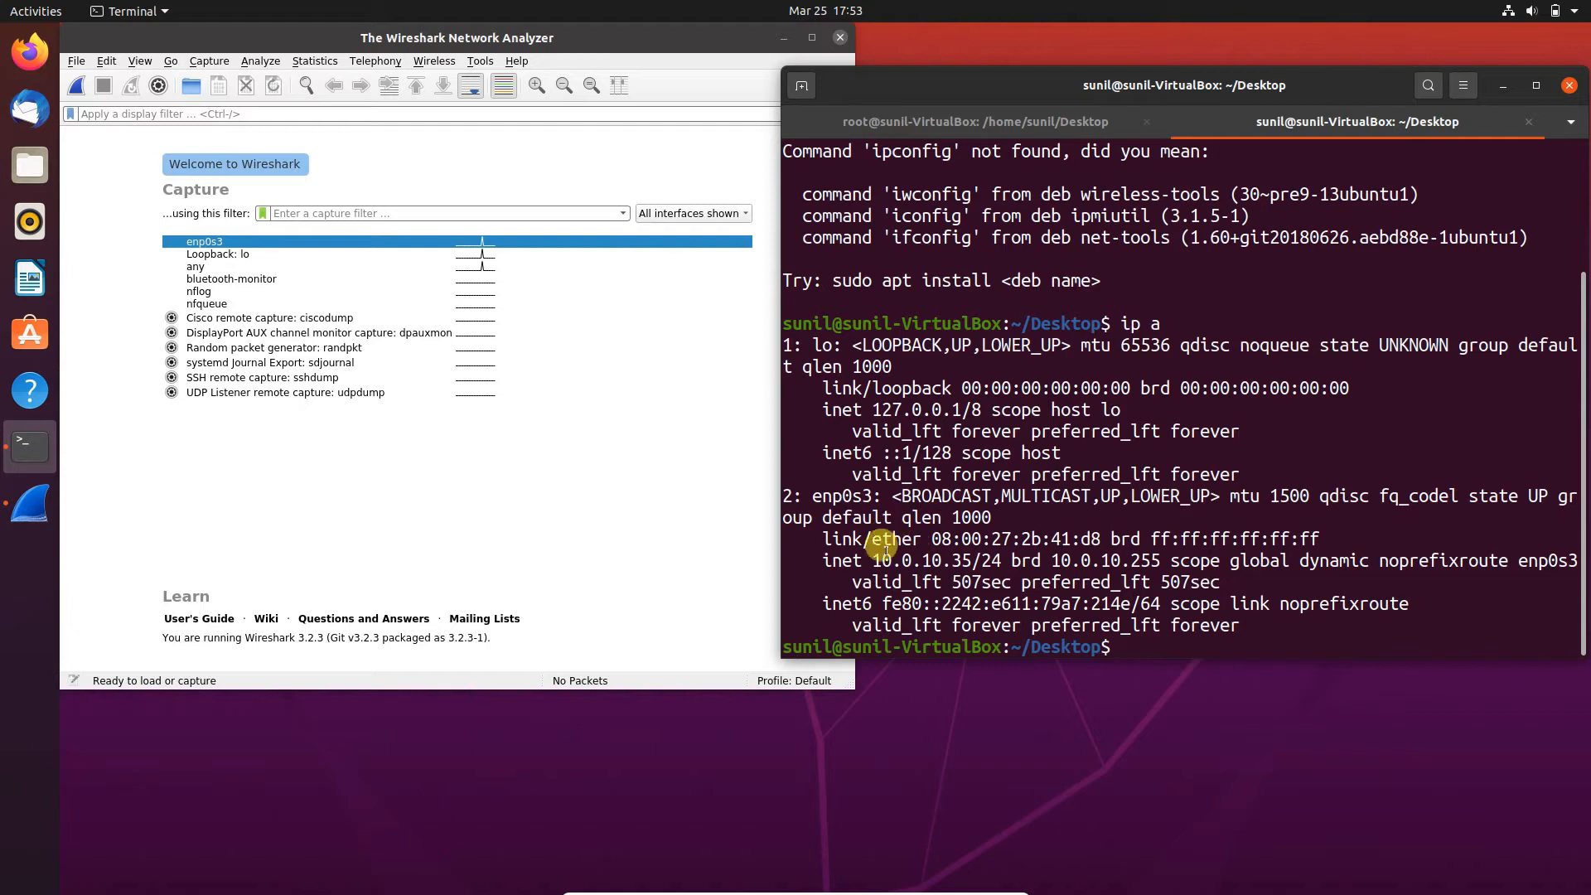
{"action": "left_click_drag", "start_coordinate": [806, 495], "coordinate": [874, 496]}
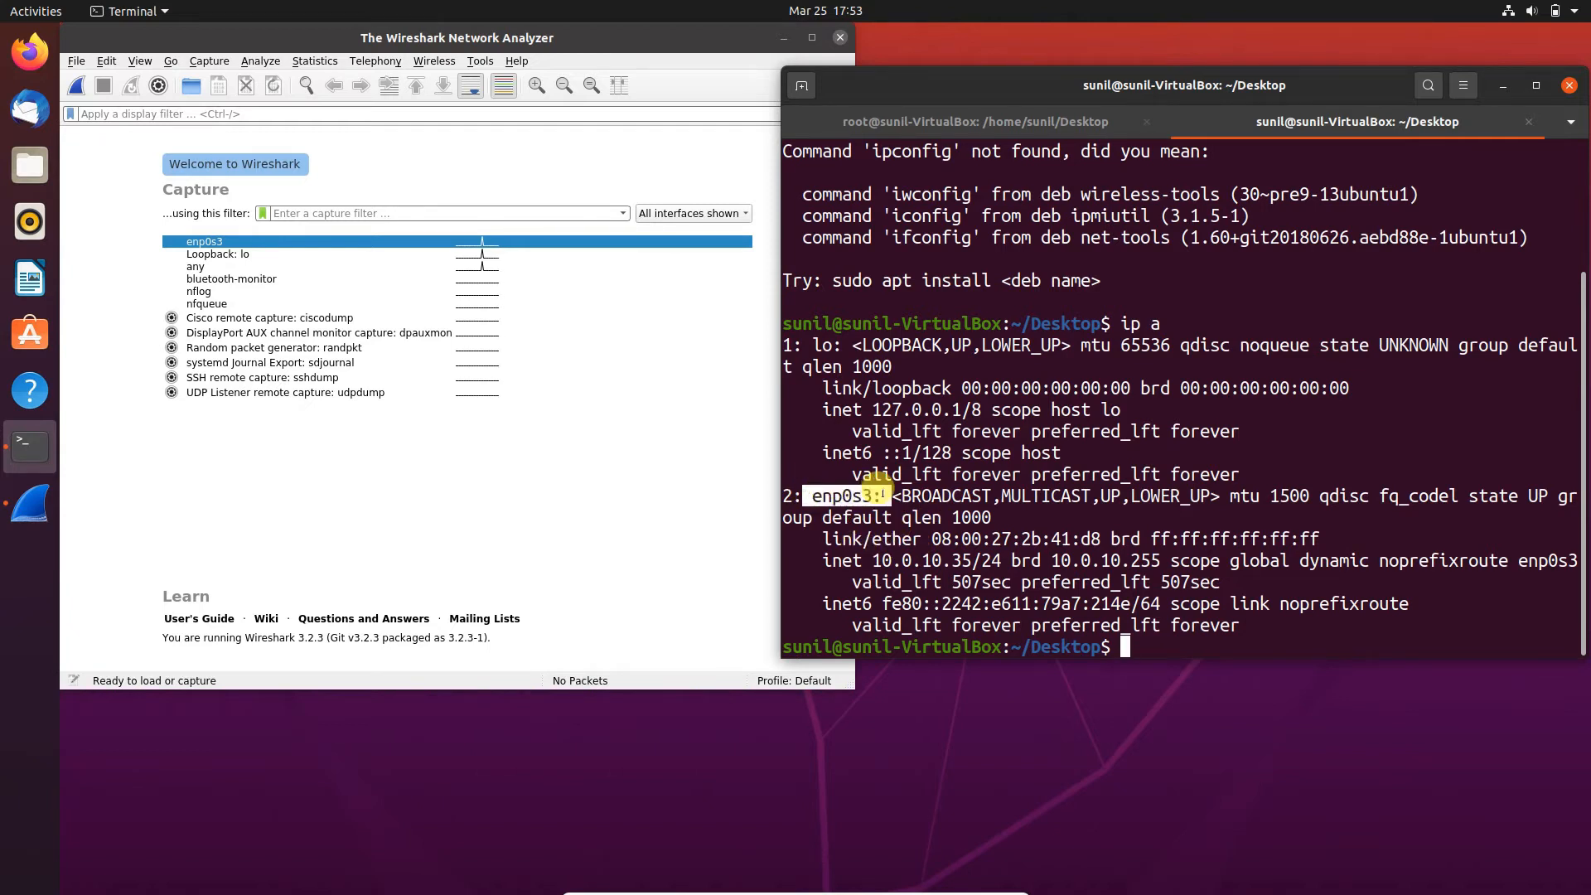
{"action": "left_click", "coordinate": [1041, 525]}
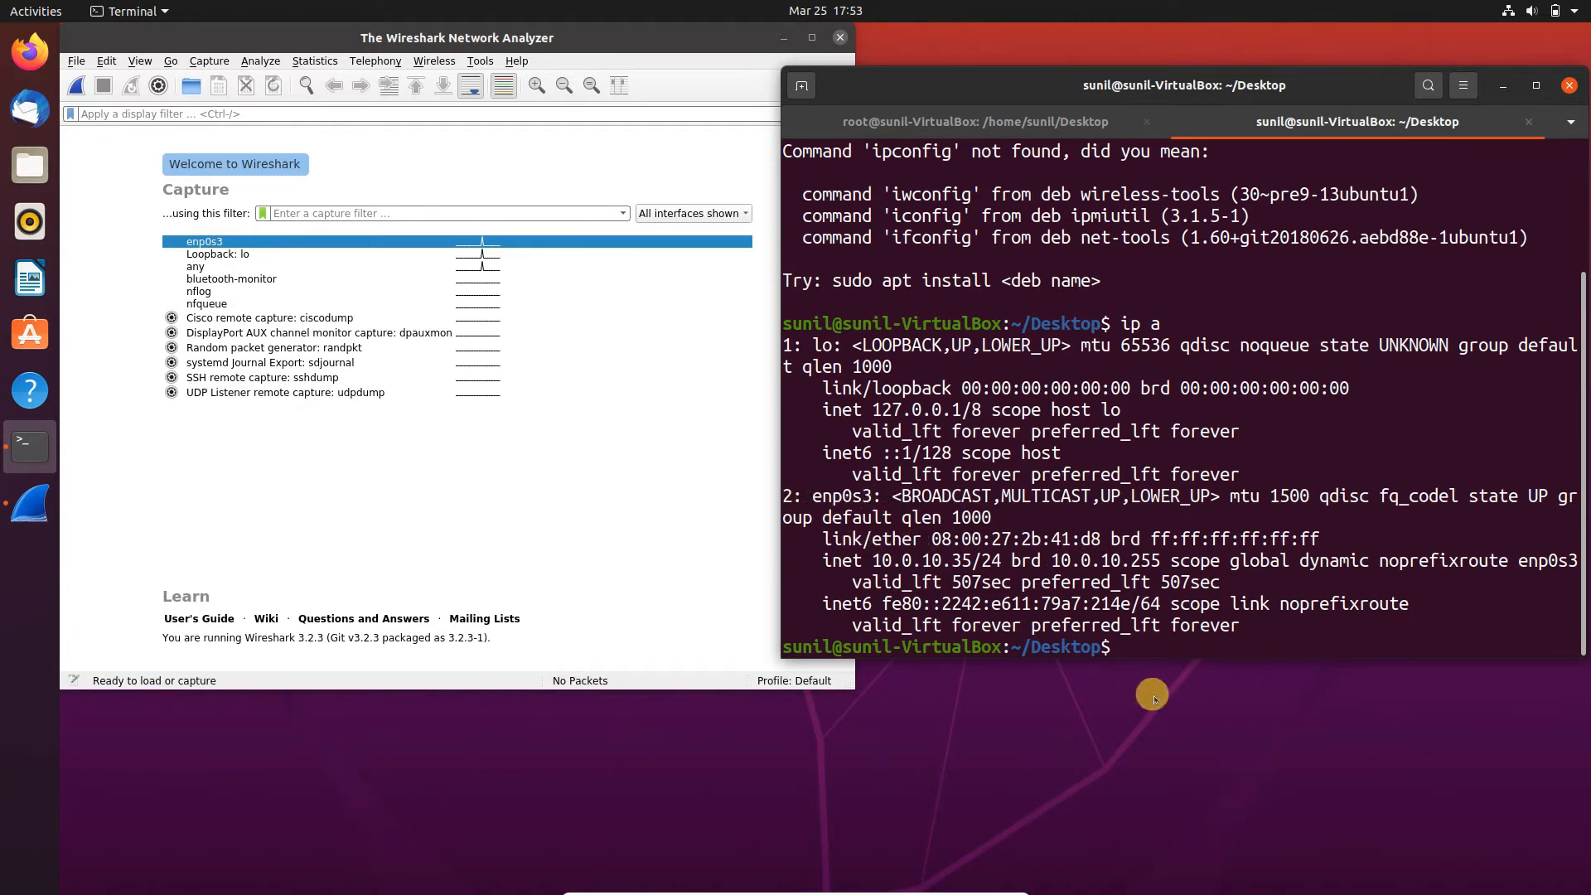
- Clear the terminal output and select the enp0s3 interface in Wireshark's capture list
{"action": "type", "text": "clear"}
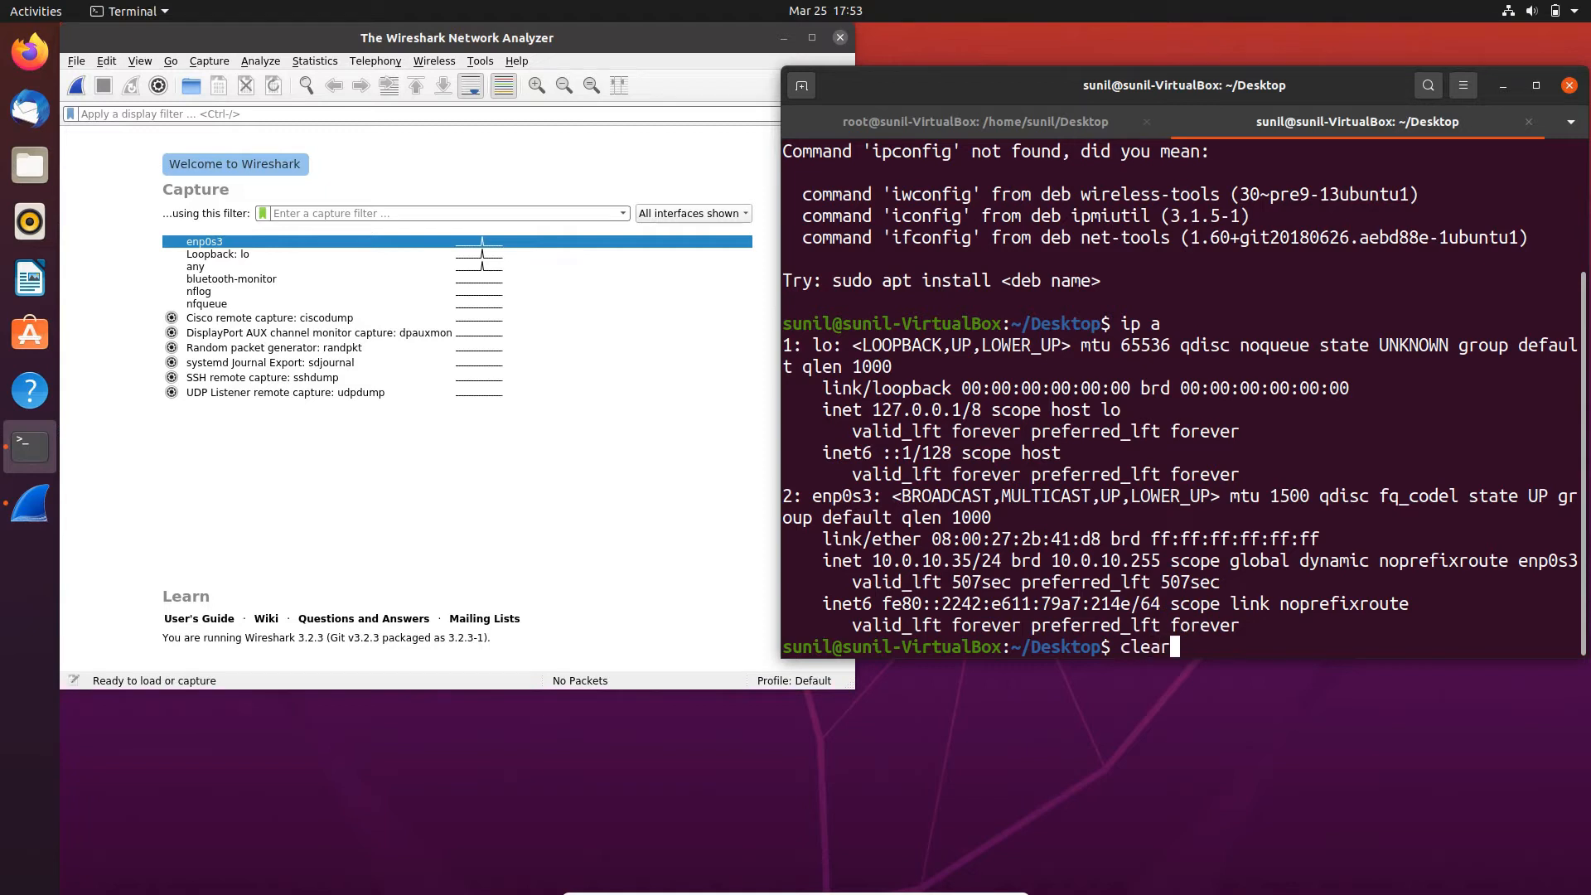
{"action": "key", "text": "Return"}
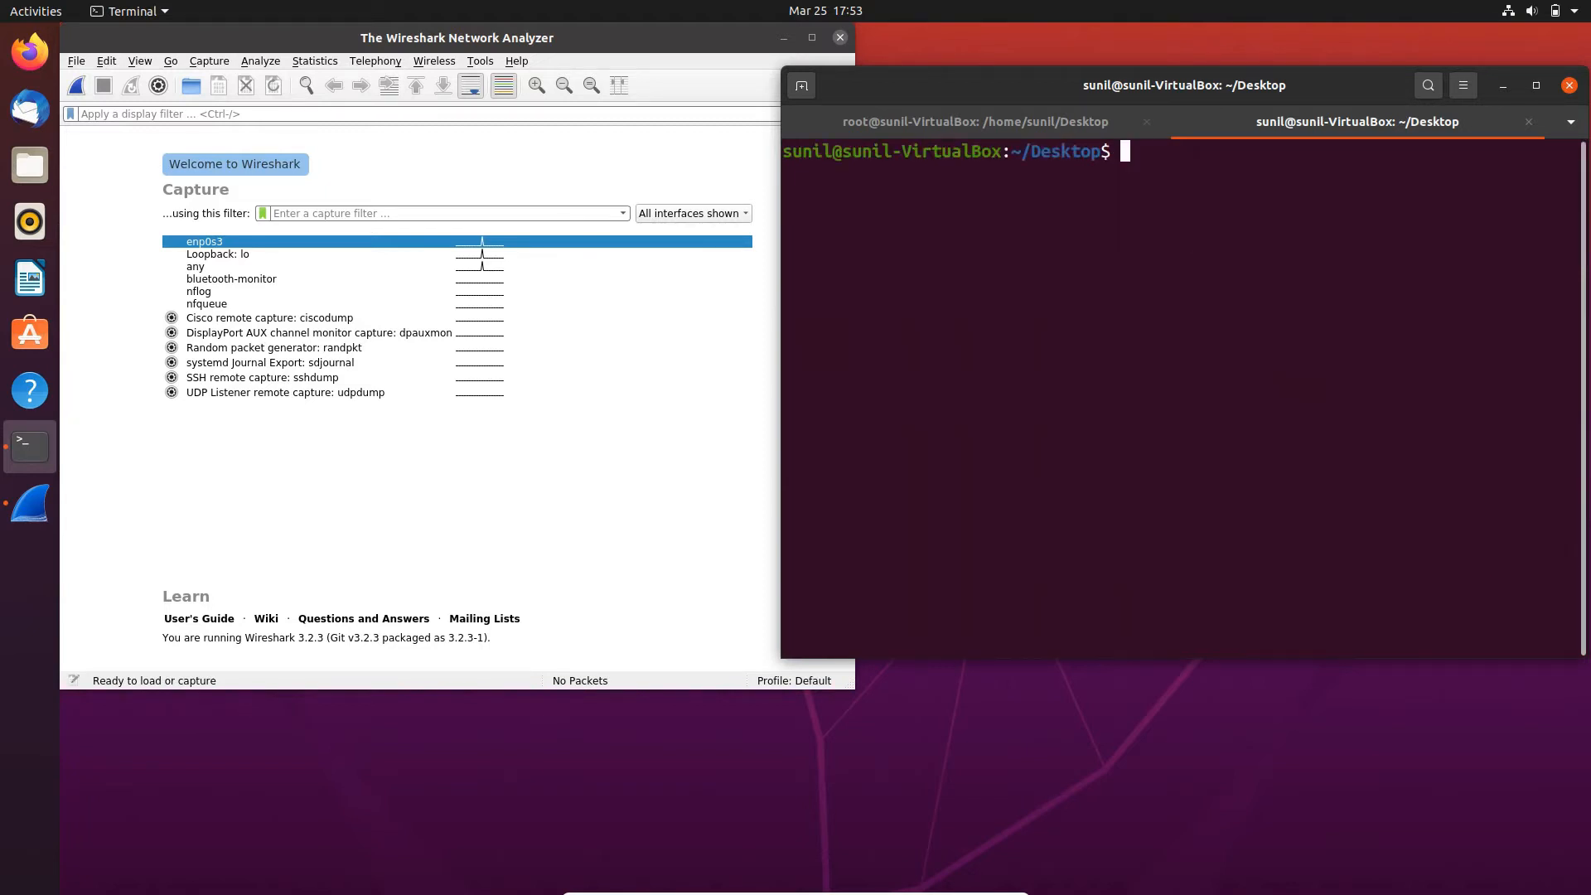
{"action": "left_click", "coordinate": [220, 247]}
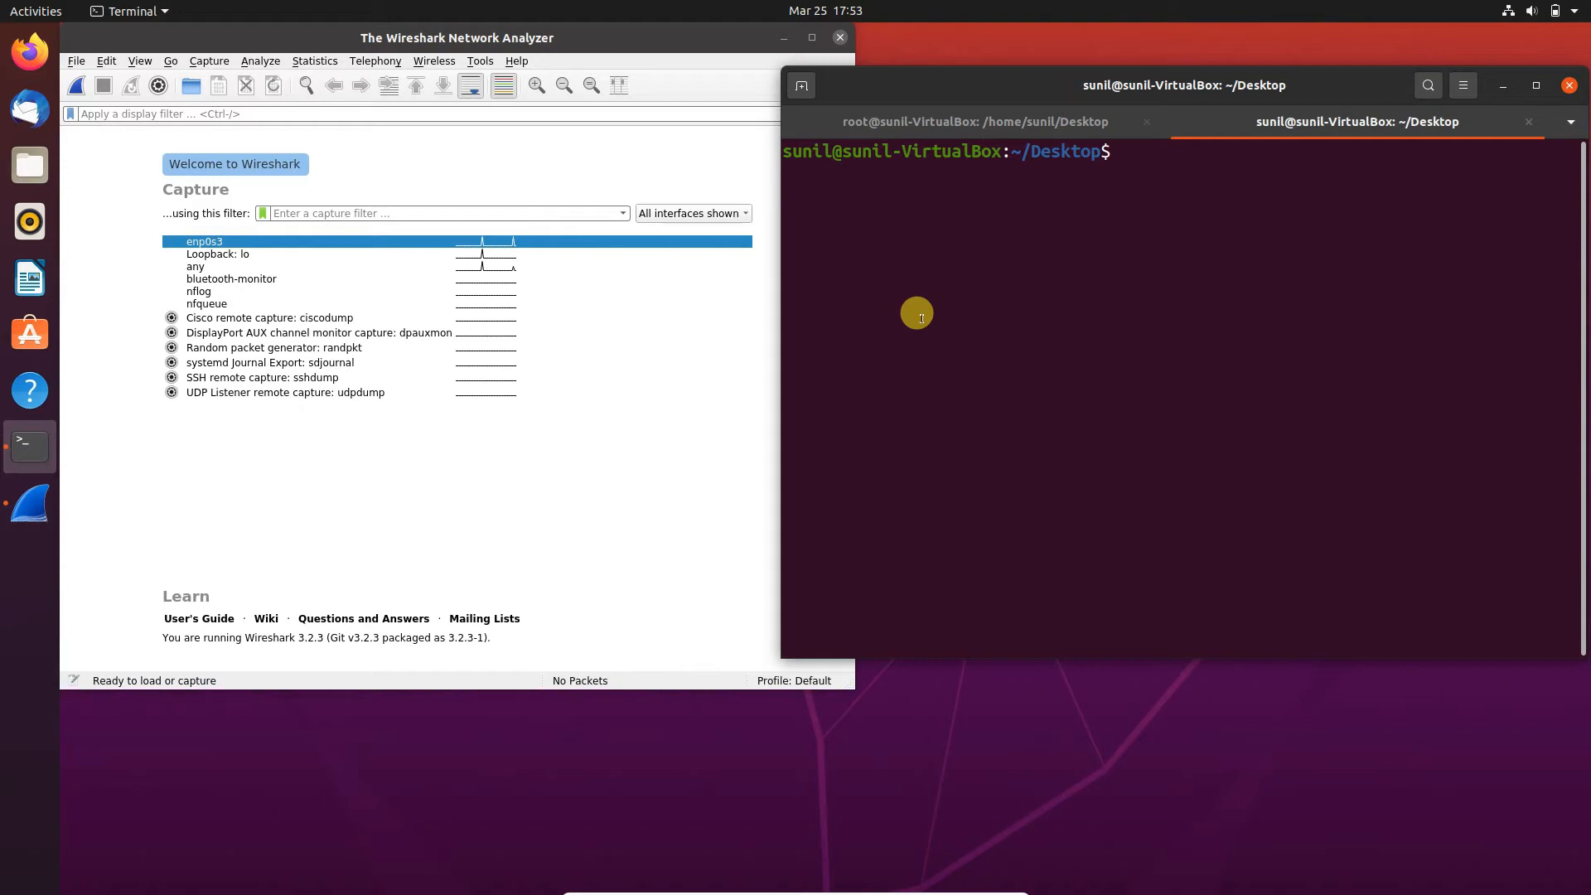
- Test connectivity by running ping google.com in the terminal, and stop it after five replies
{"action": "type", "text": "ping "}
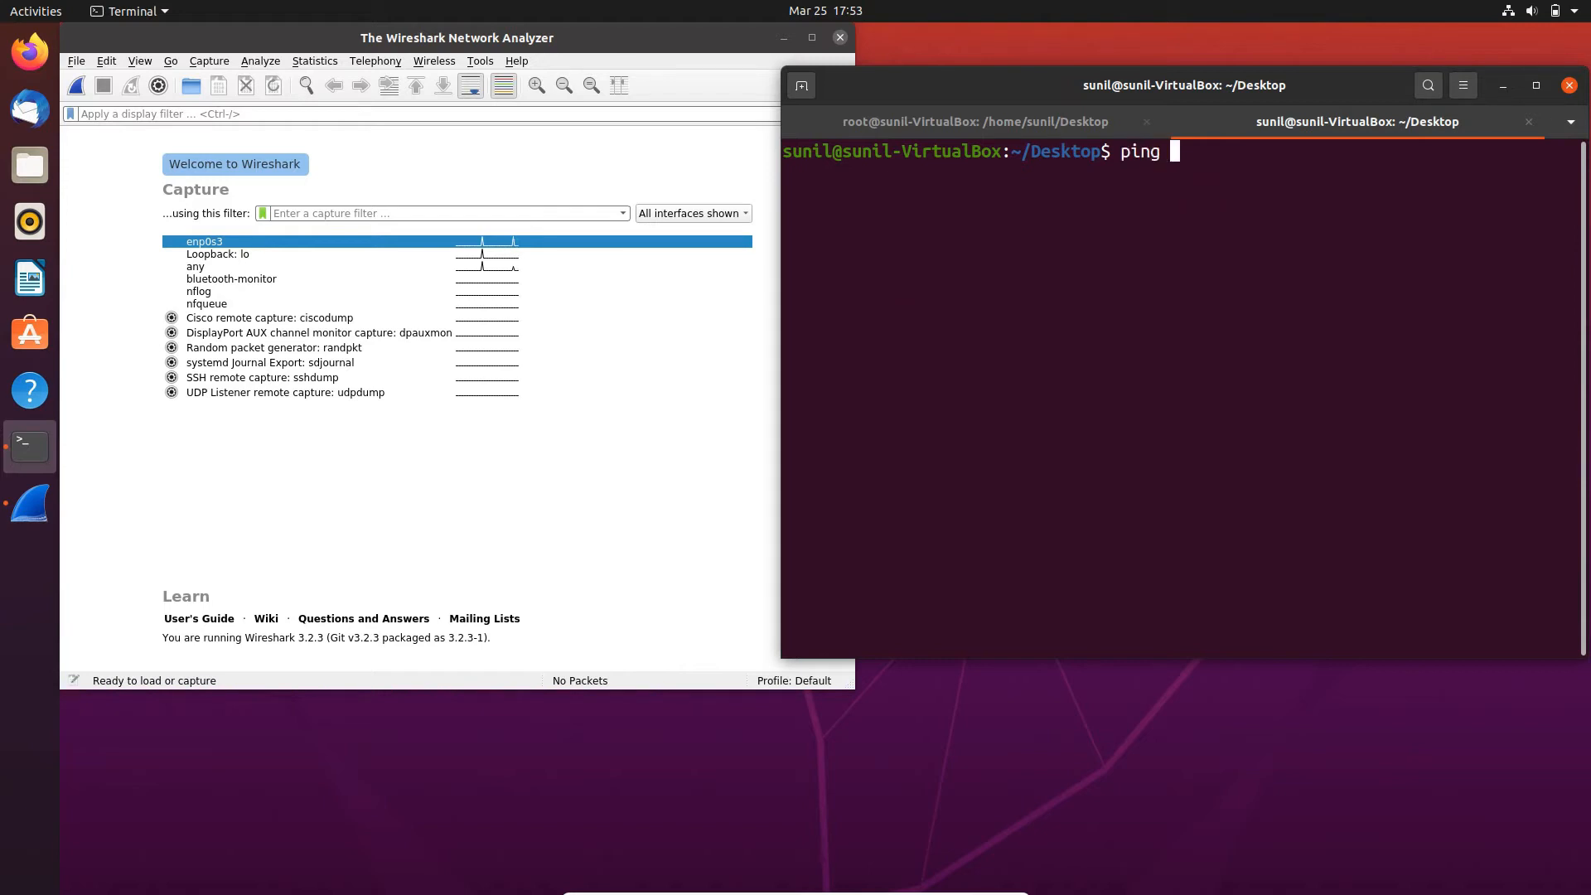
{"action": "type", "text": "google.com"}
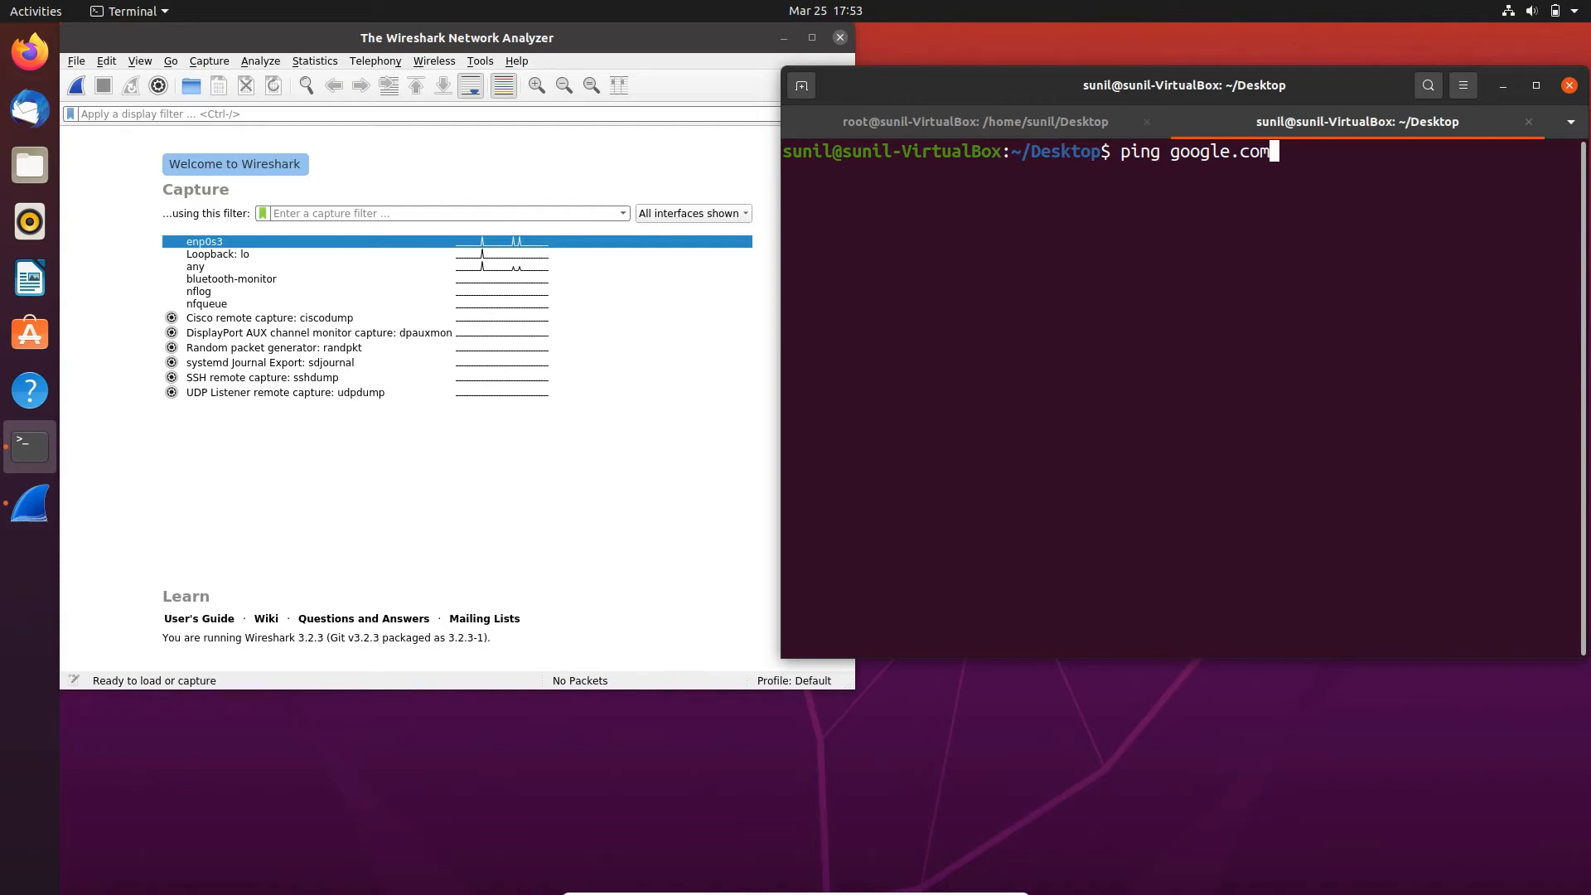
{"action": "key", "text": "Return"}
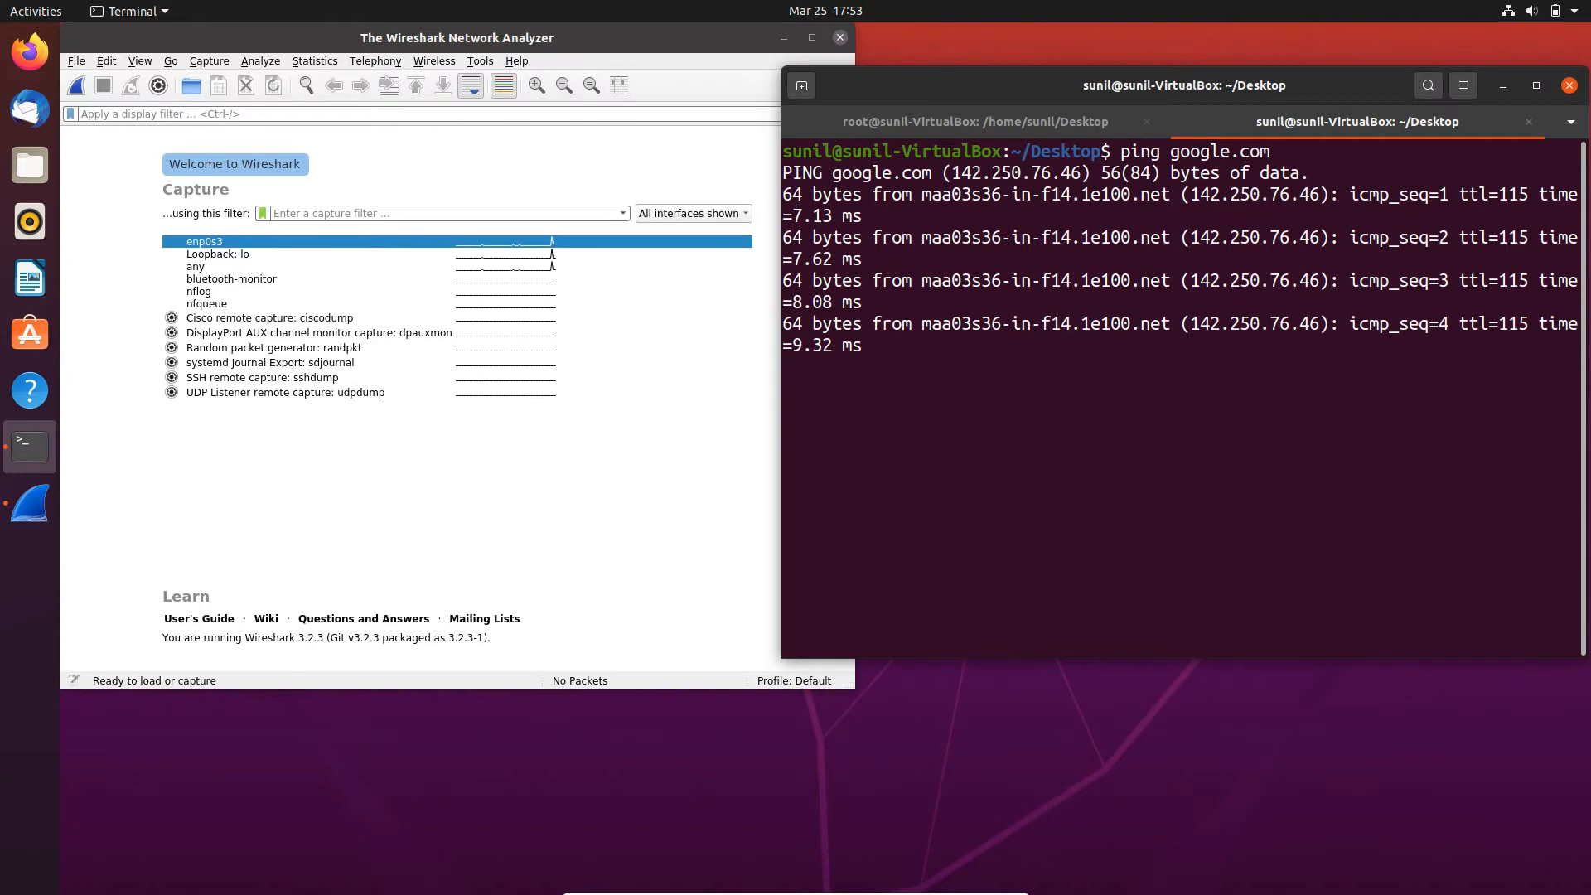
{"action": "key", "text": "ctrl+c"}
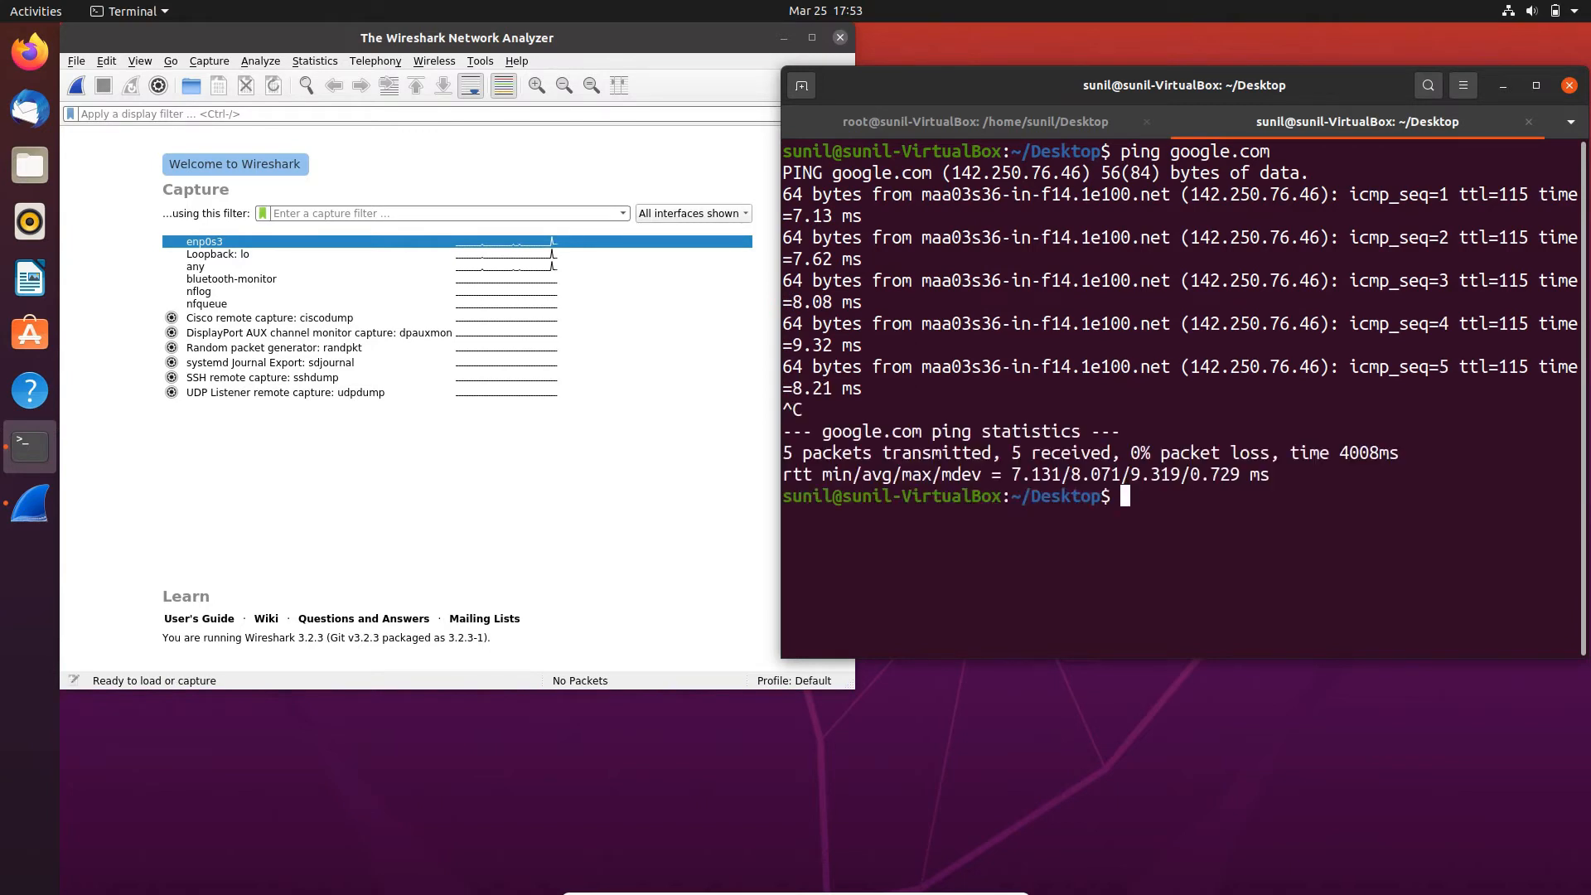
- Highlight the ping reply lines to review them, and clear the terminal
{"action": "left_click_drag", "start_coordinate": [918, 417], "coordinate": [871, 194]}
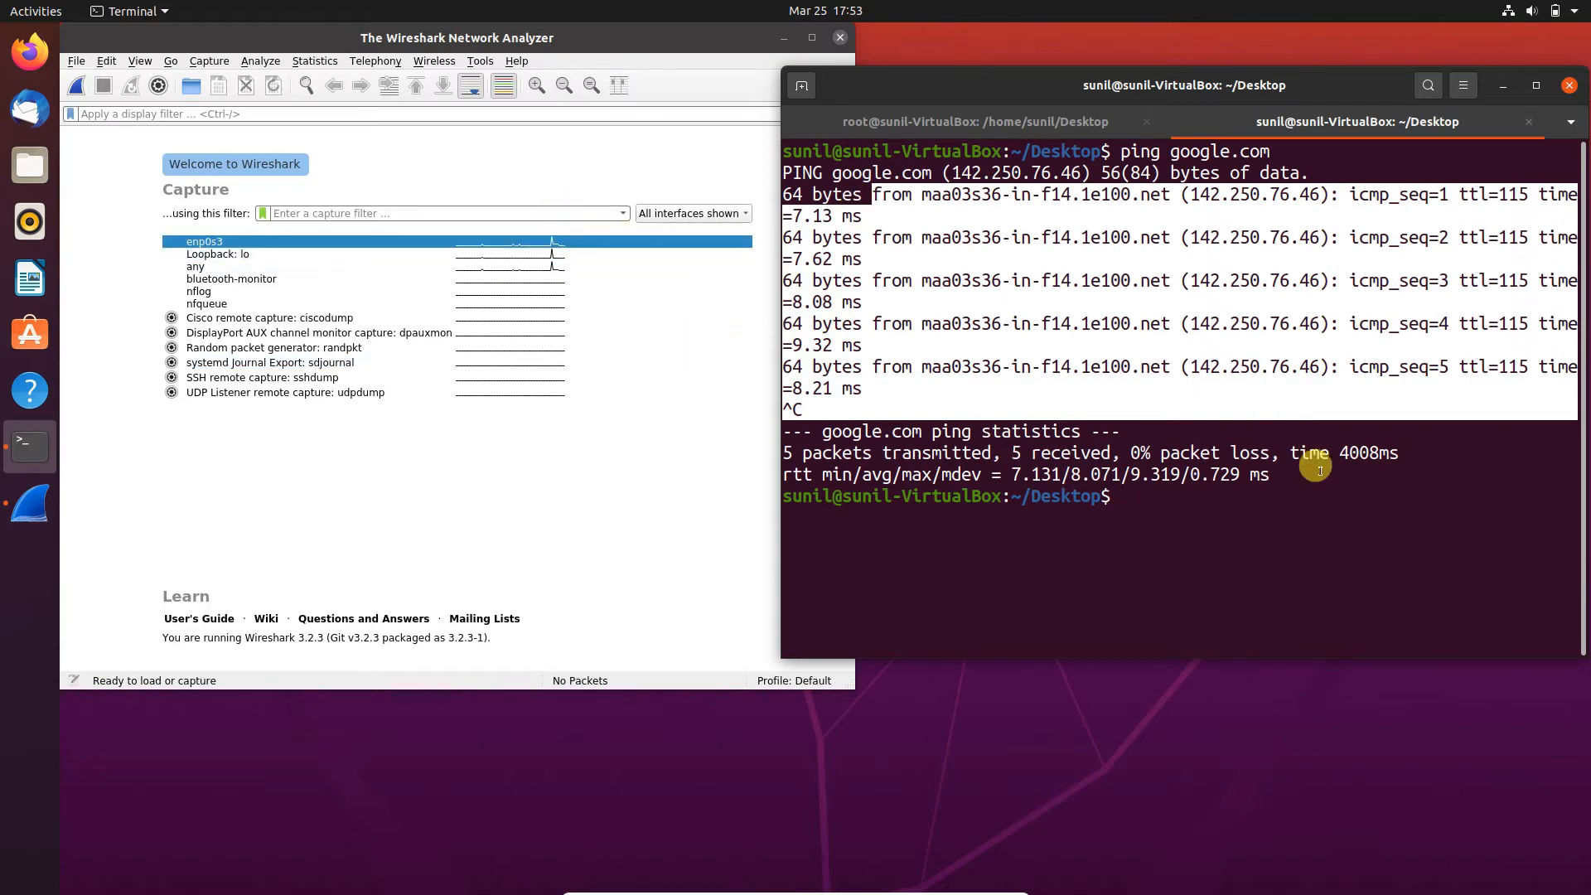
{"action": "left_click", "coordinate": [1219, 500]}
{"action": "type", "text": "clear"}
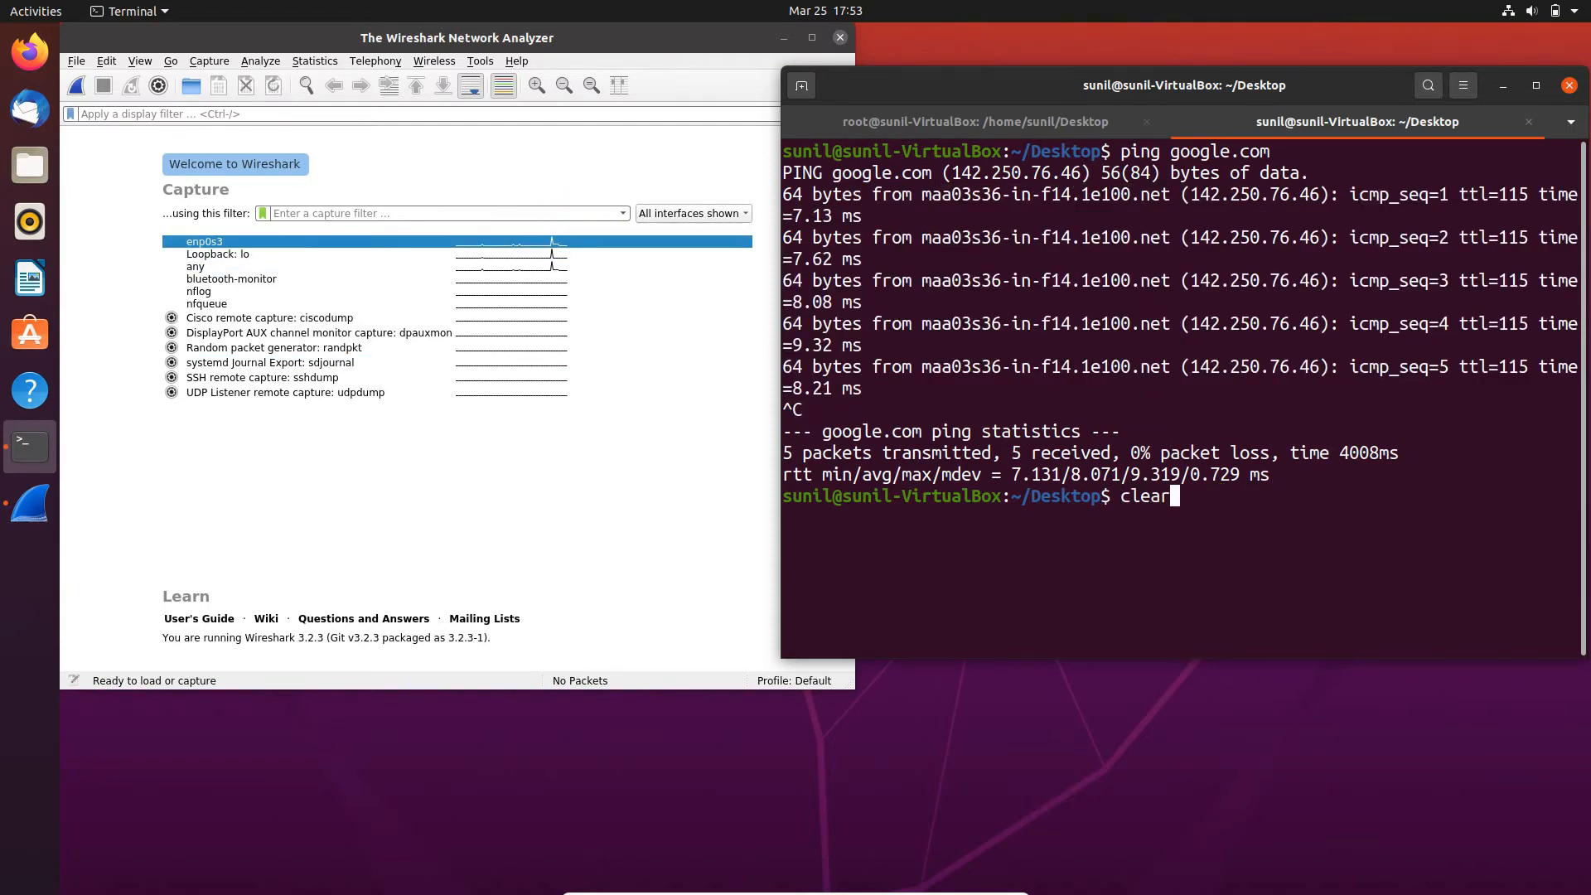
{"action": "key", "text": "Return"}
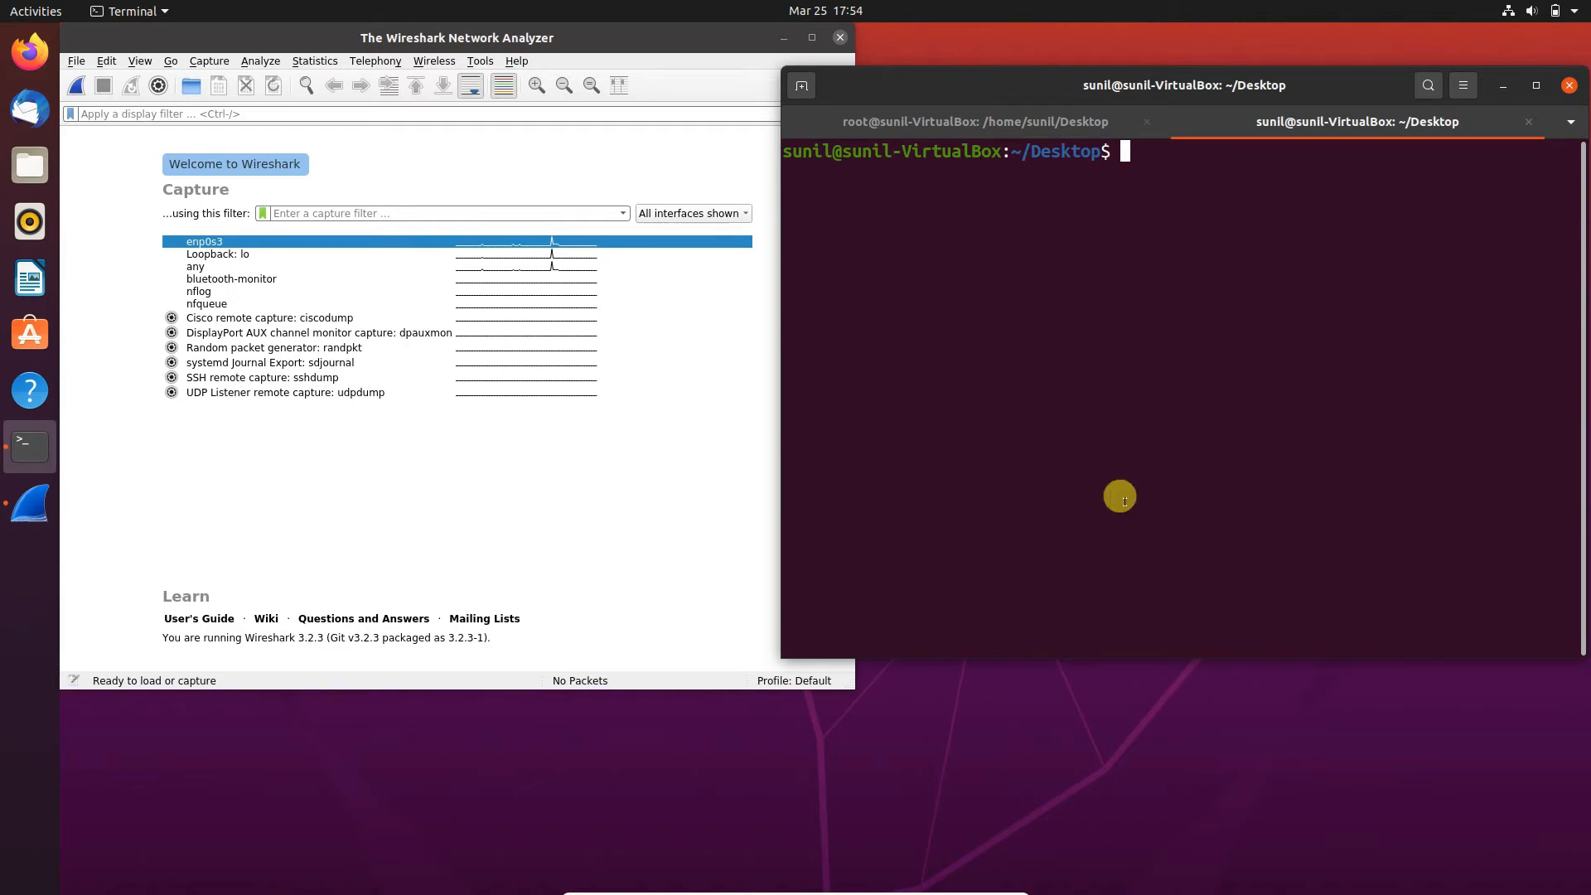
- Start a live Wireshark capture on the enp0s3 interface and return to the terminal
{"action": "double_click", "coordinate": [244, 245]}
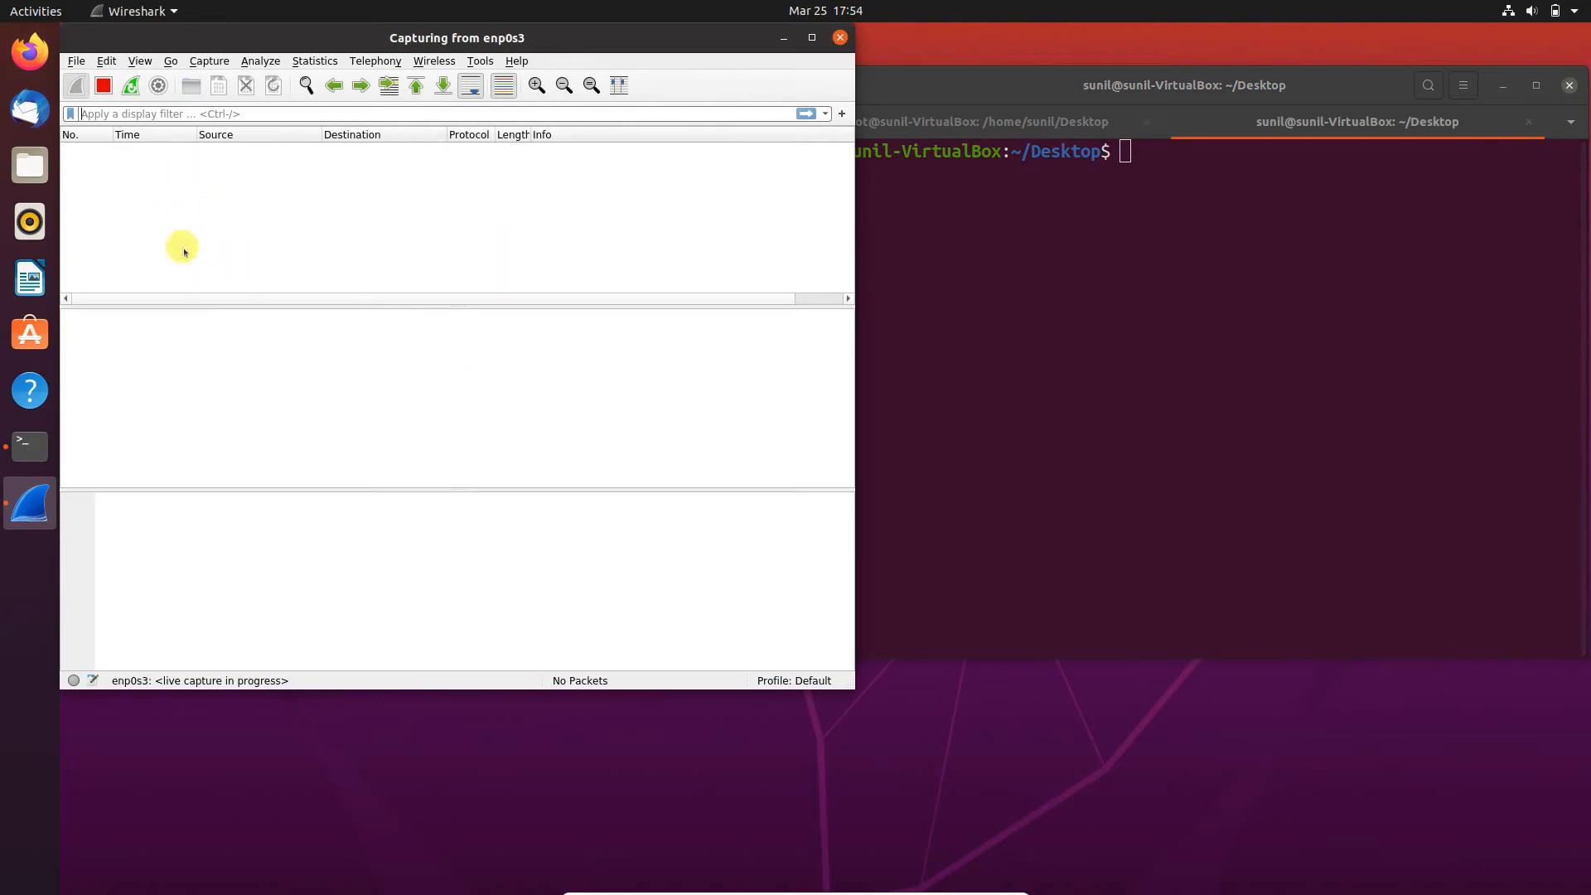
{"action": "left_click", "coordinate": [1234, 208]}
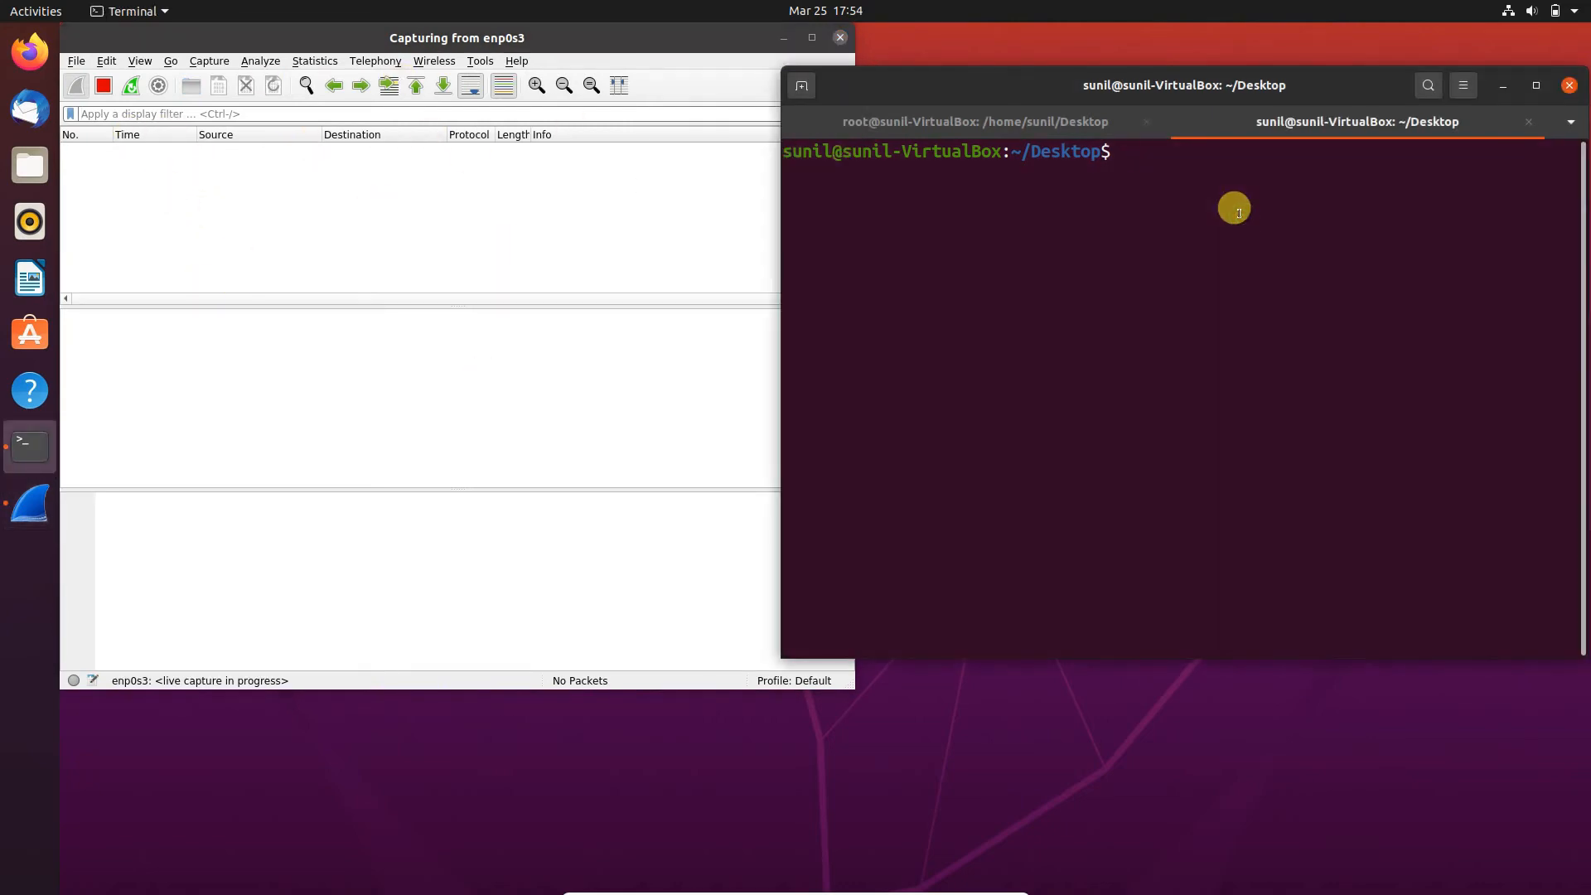
- Run ping google.com in the terminal while capturing, stop it after seven replies, and highlight the first reply line
{"action": "type", "text": "clear"}
{"action": "key", "text": "Up"}
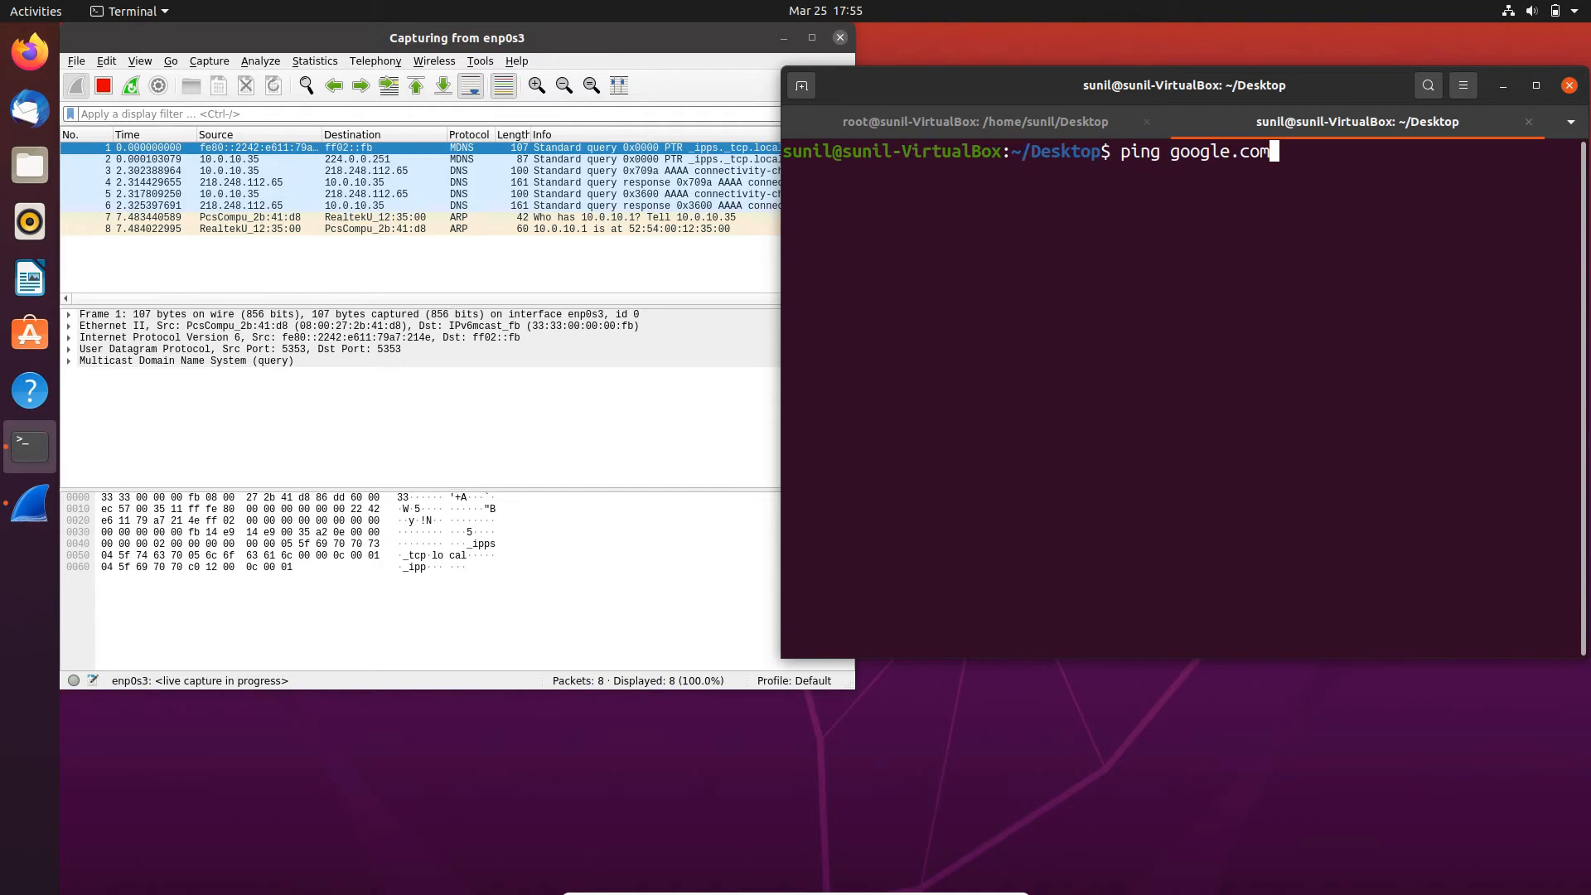
{"action": "key", "text": "Return"}
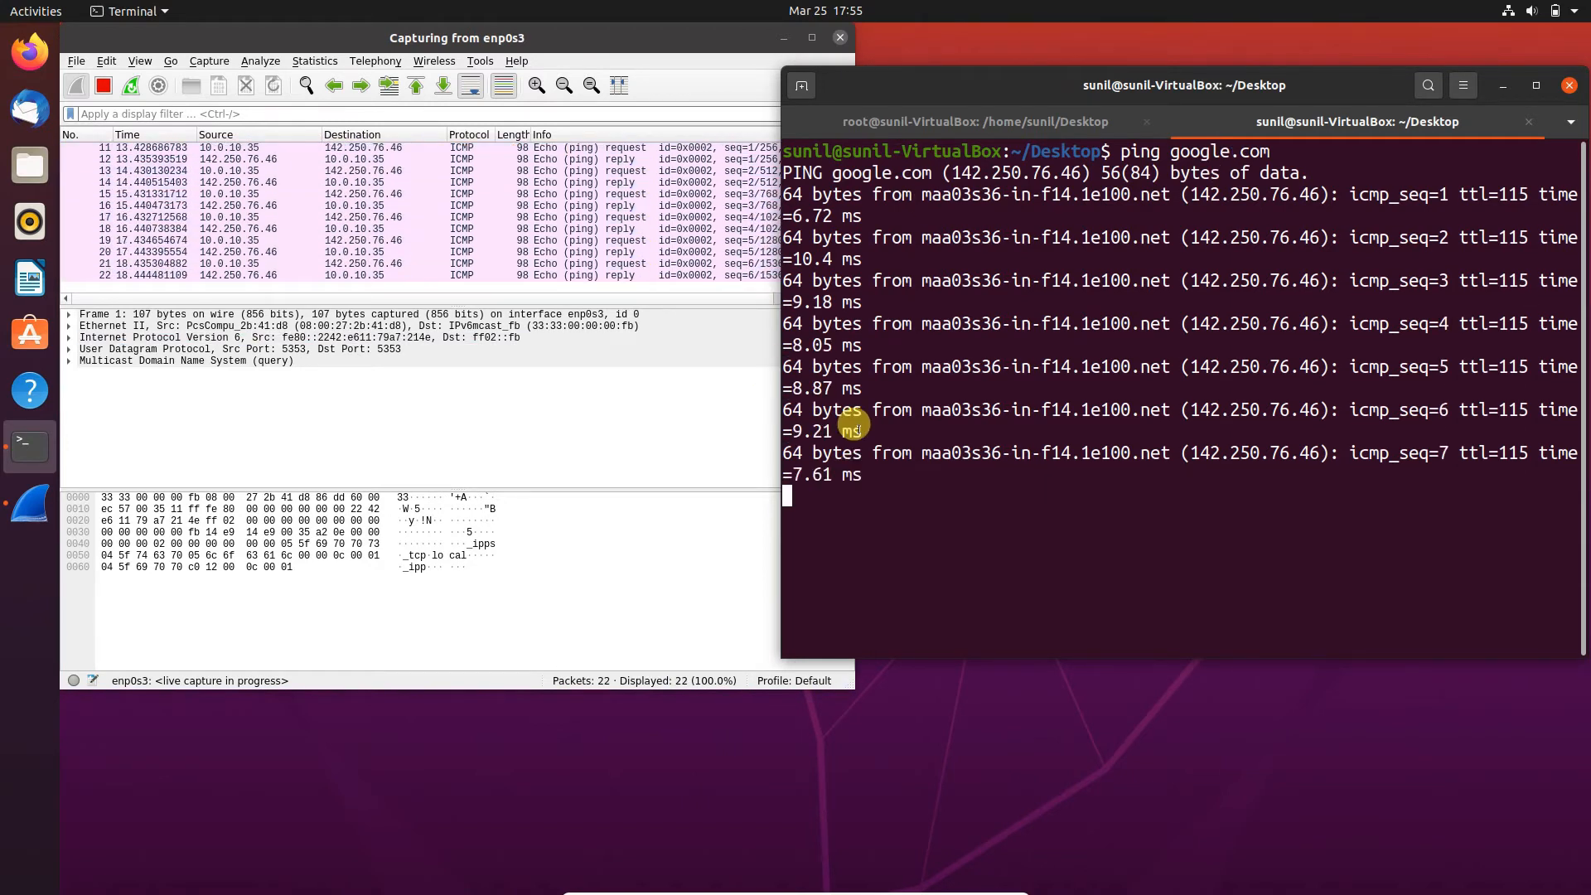
{"action": "key", "text": "ctrl+c"}
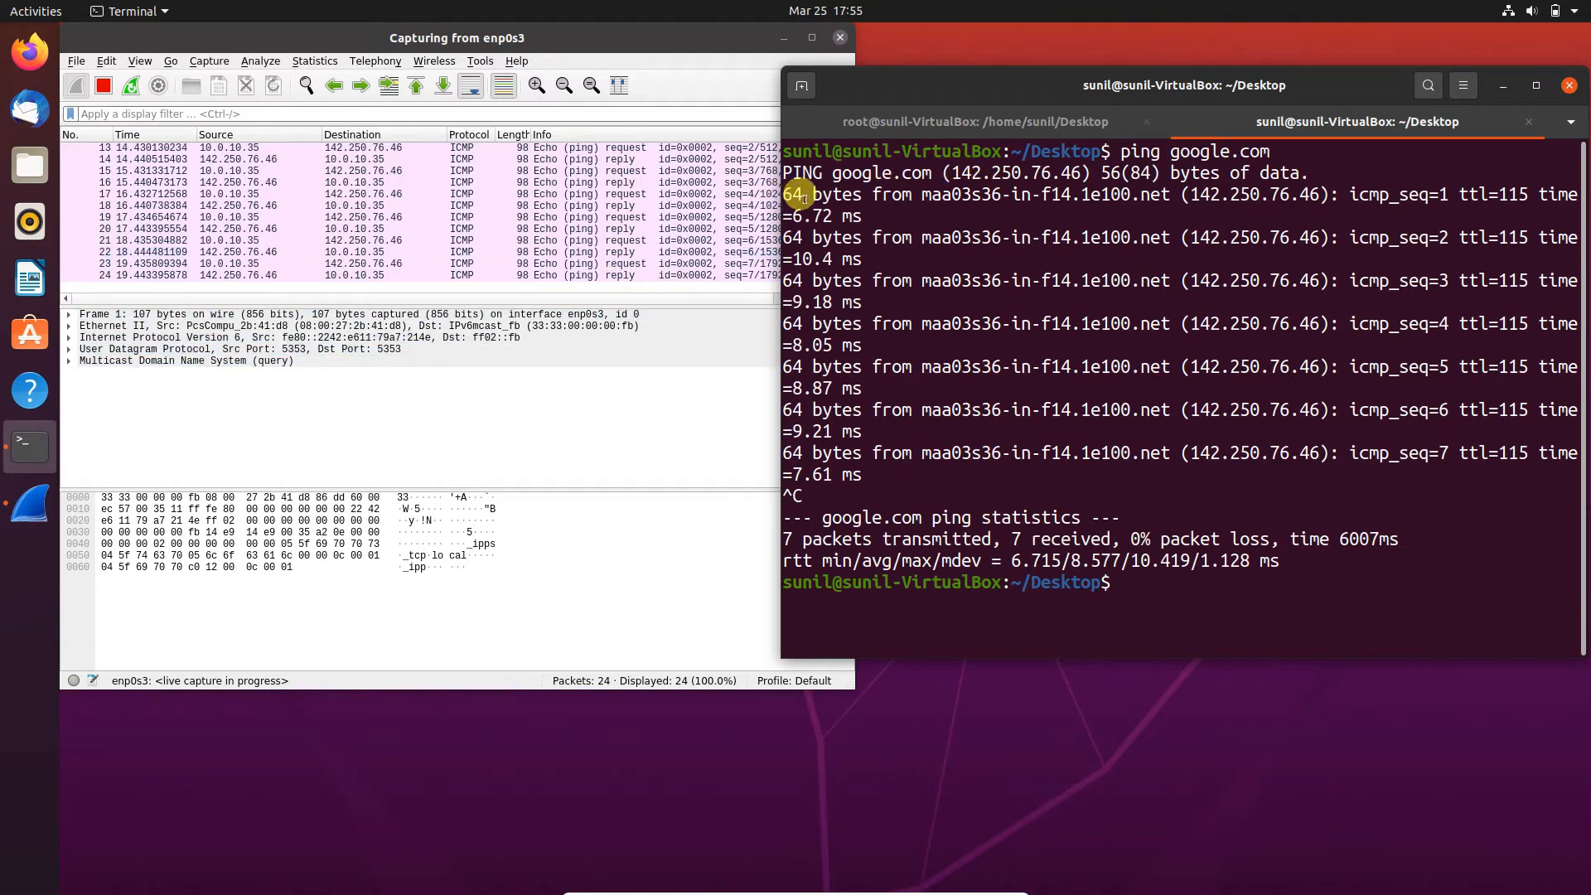
{"action": "left_click_drag", "start_coordinate": [798, 176], "coordinate": [931, 194]}
{"action": "left_click", "coordinate": [932, 249]}
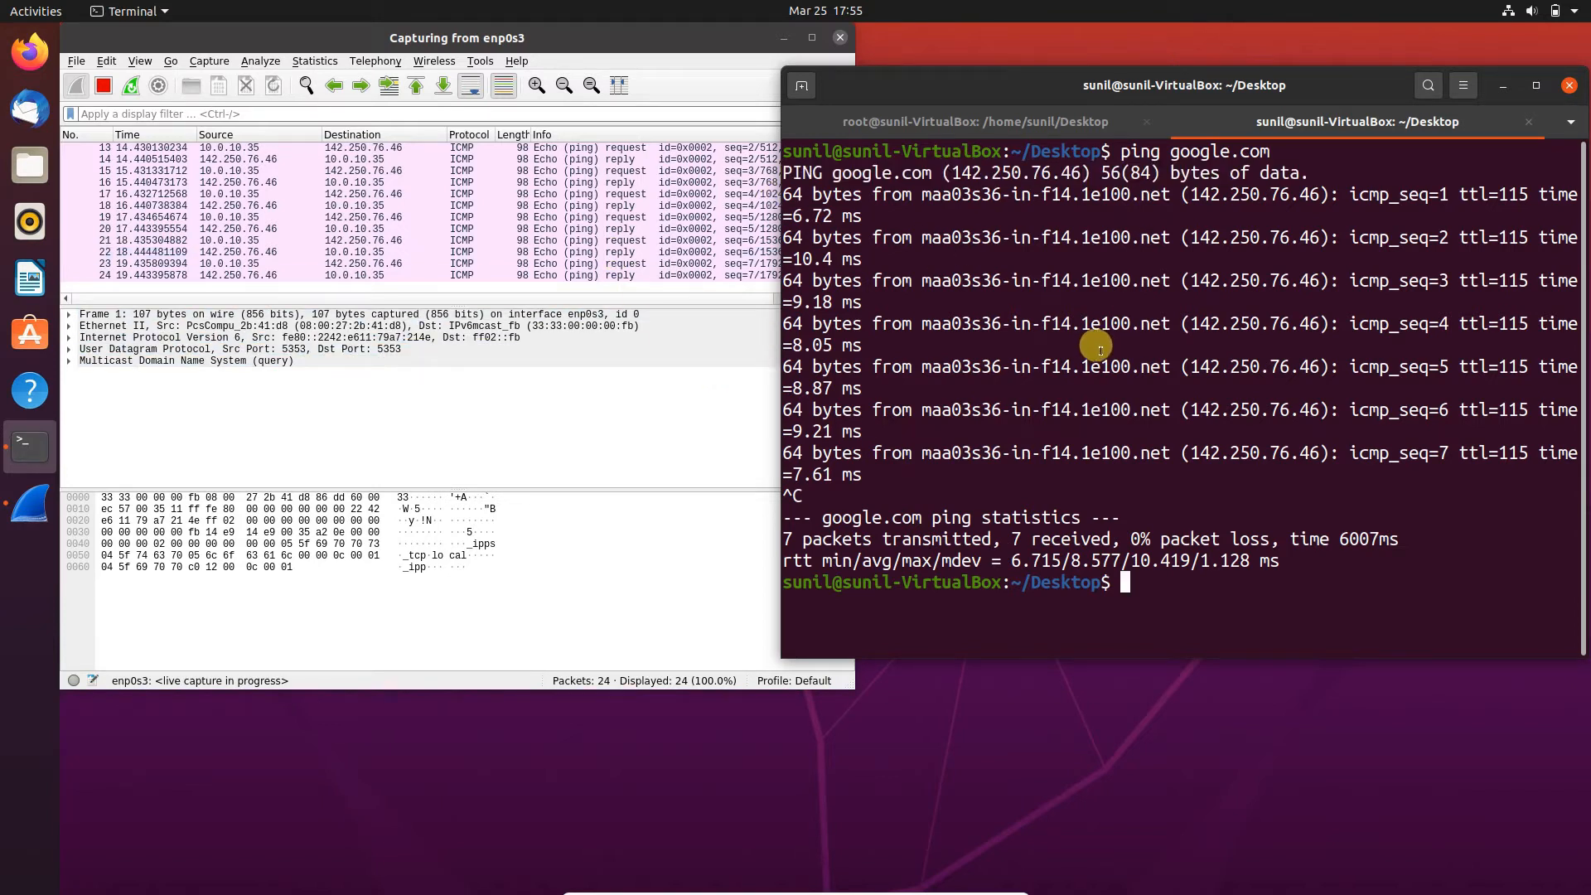
- Switch to Wireshark, maximize its window and enlarge the packet text for easier reading
{"action": "left_click", "coordinate": [640, 315]}
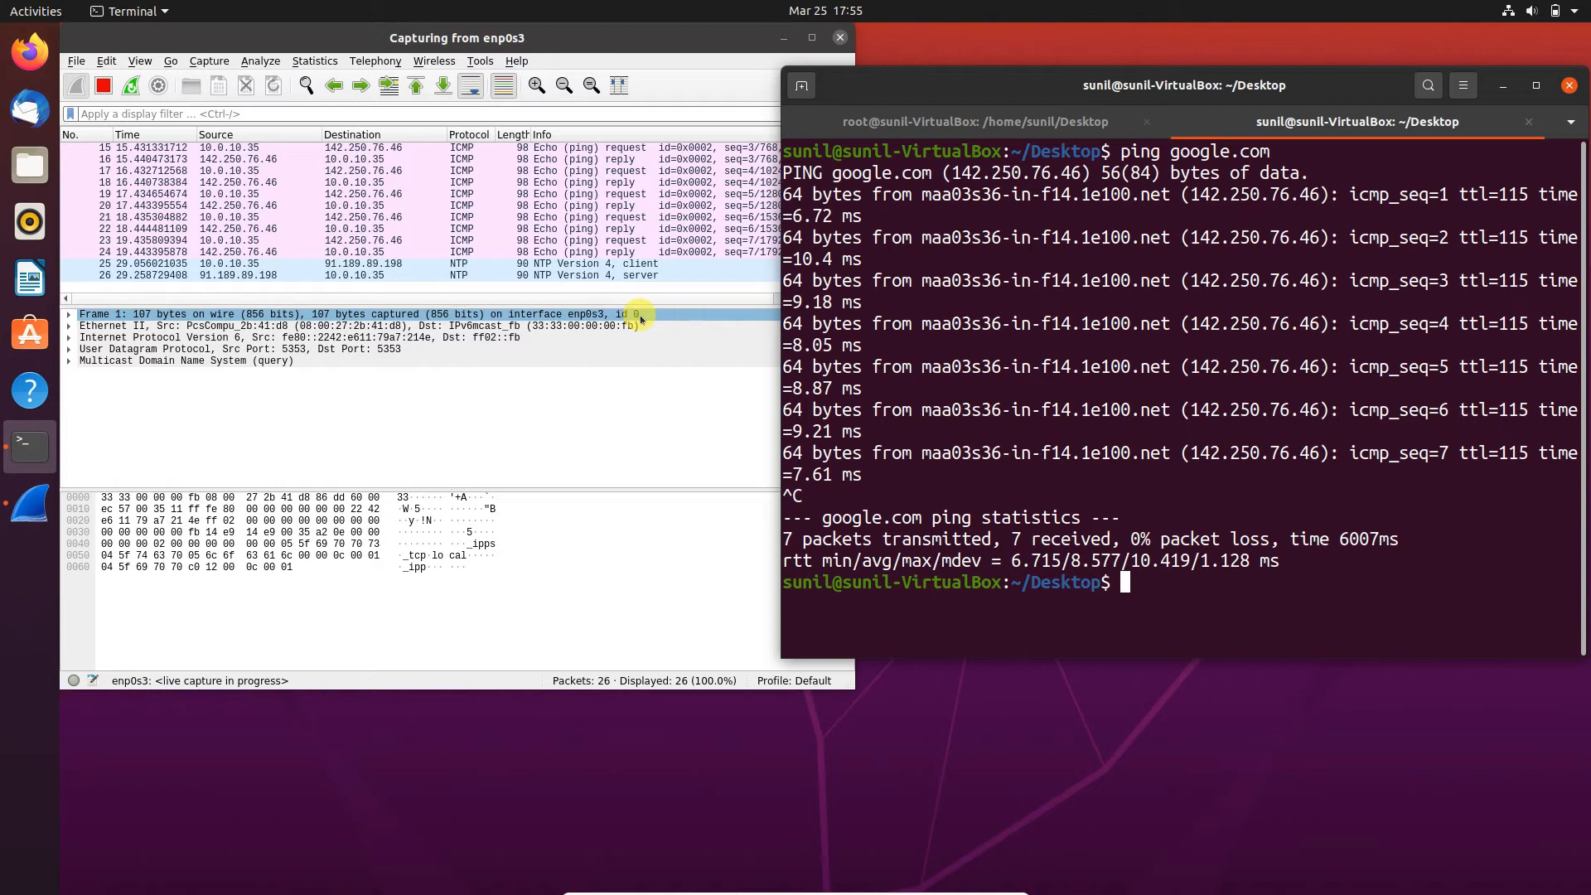
{"action": "left_click", "coordinate": [630, 38]}
{"action": "left_click", "coordinate": [702, 160]}
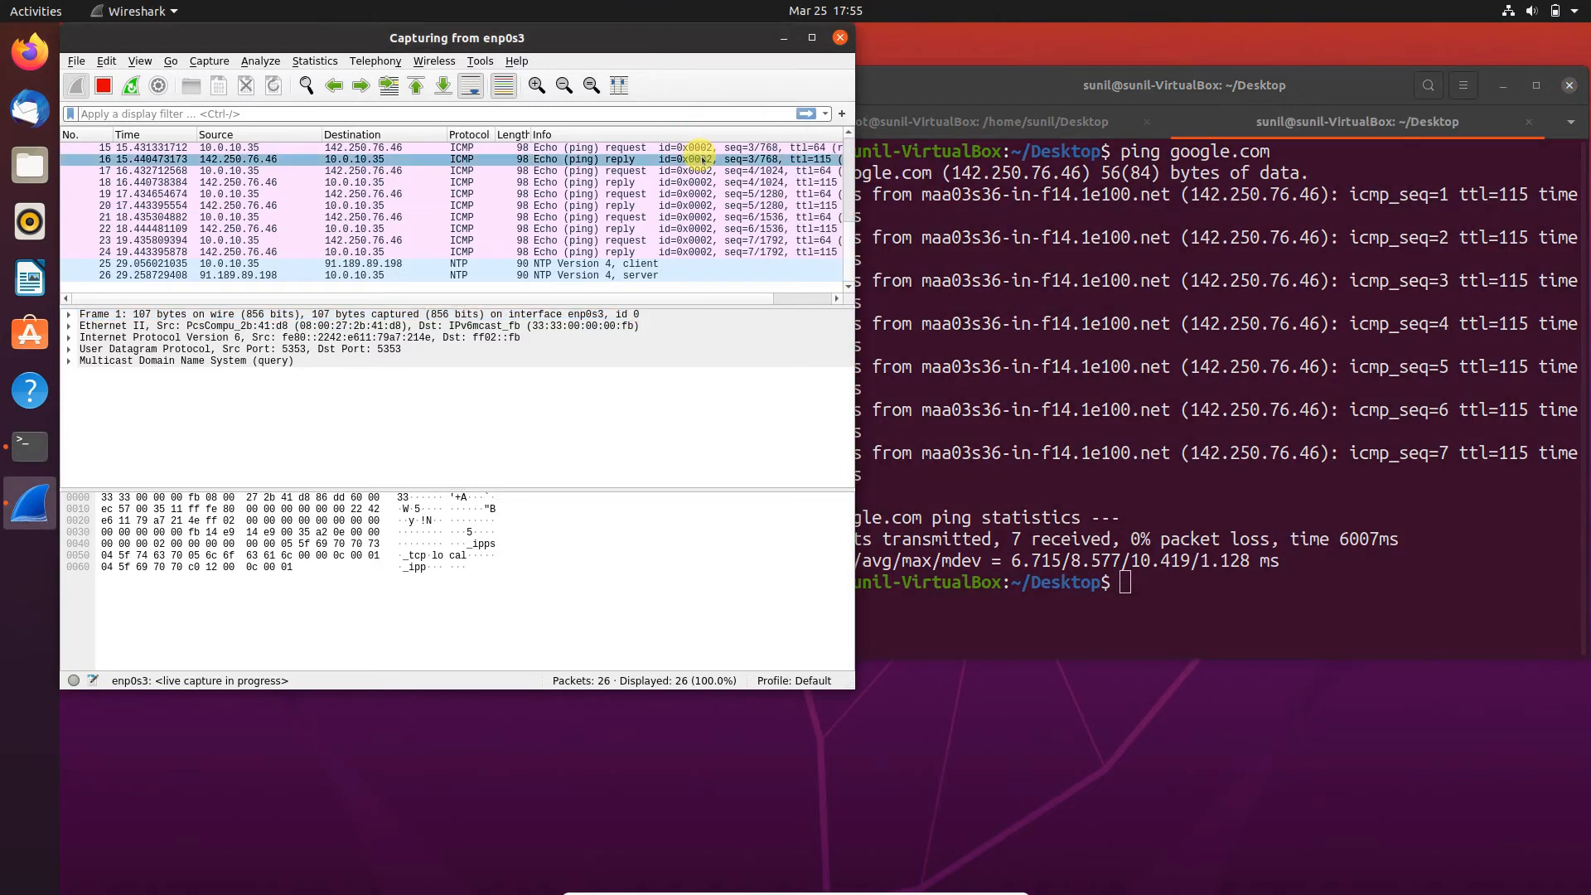
{"action": "key", "text": "ctrl+plus"}
{"action": "key", "text": "ctrl+plus"}
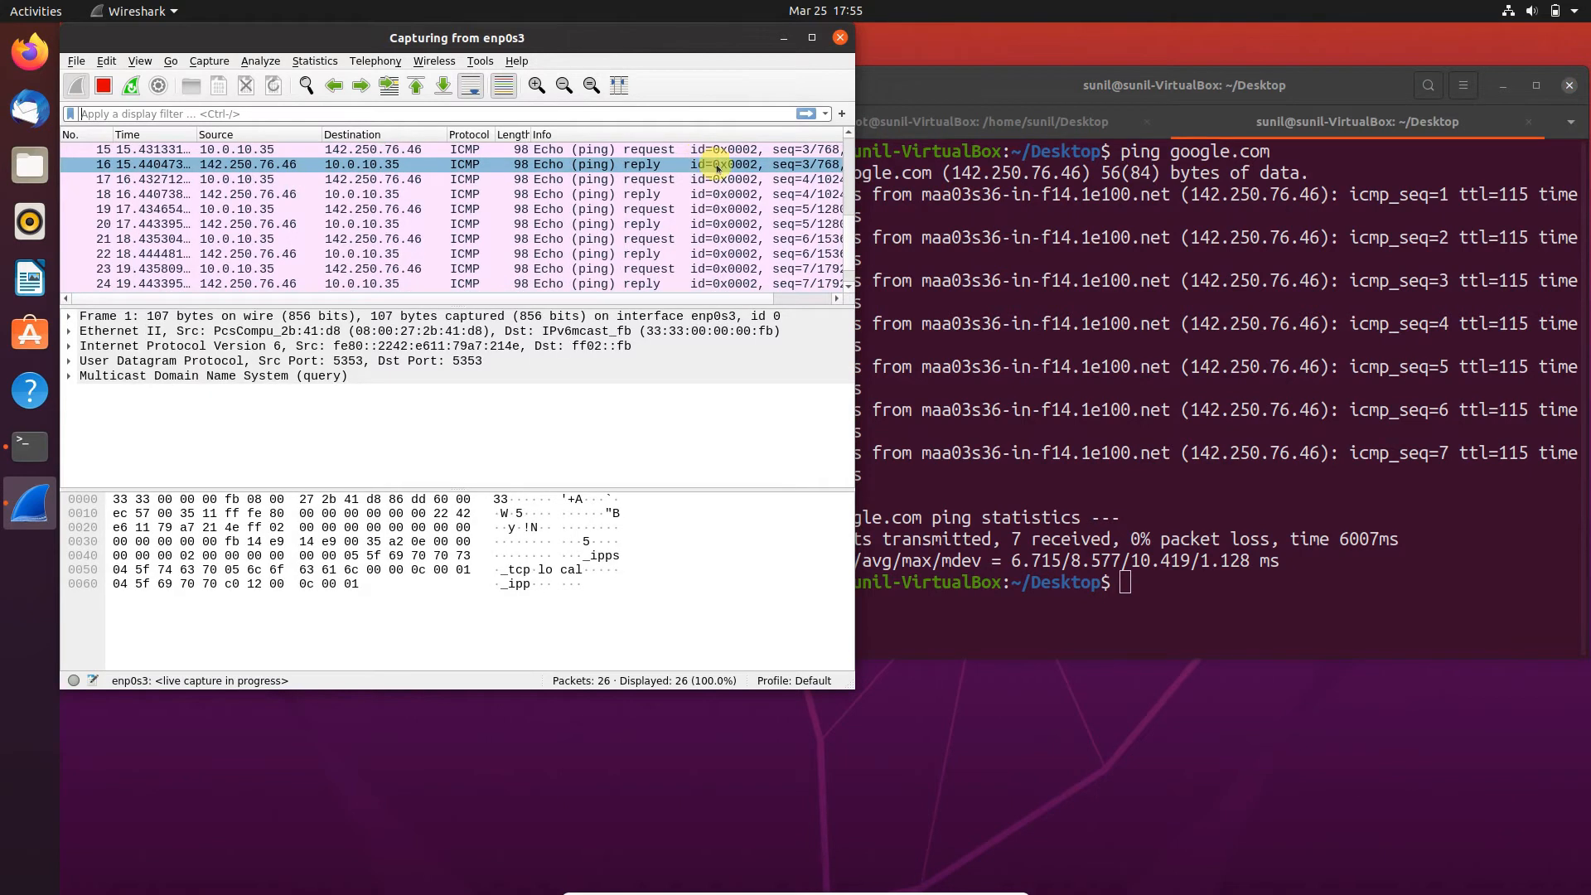
{"action": "left_click", "coordinate": [812, 38]}
{"action": "left_click", "coordinate": [805, 269]}
{"action": "key", "text": "ctrl+plus"}
{"action": "key", "text": "ctrl+plus"}
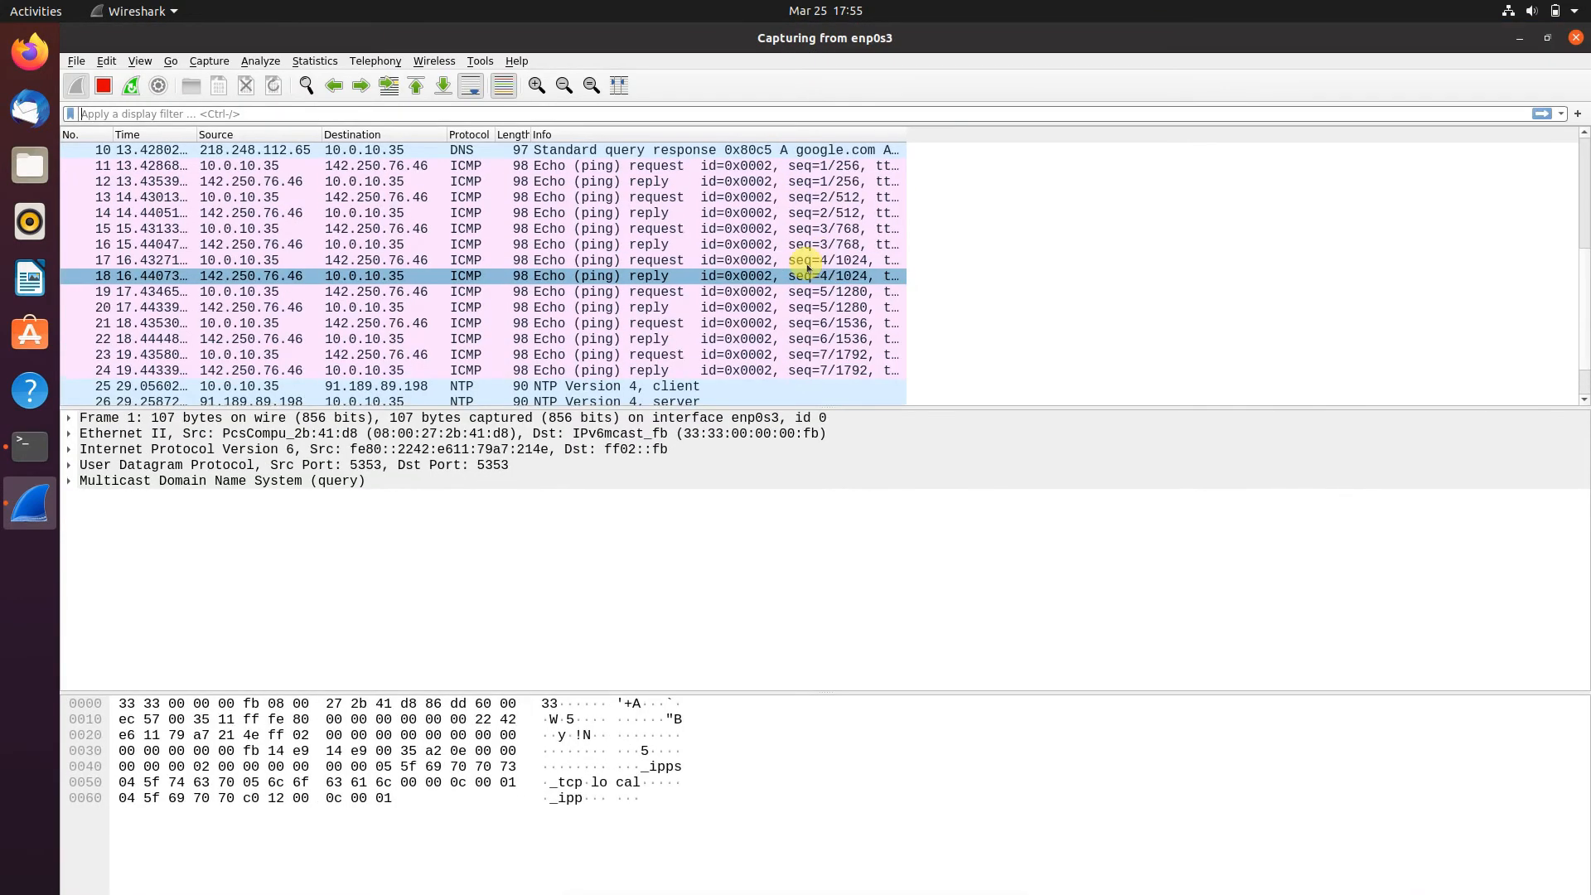
- Inspect the google.com DNS query and response, then the first ICMP echo request and reply, in packets 9 to 12
{"action": "scroll", "coordinate": [813, 249], "scroll_direction": "up", "scroll_amount": 3}
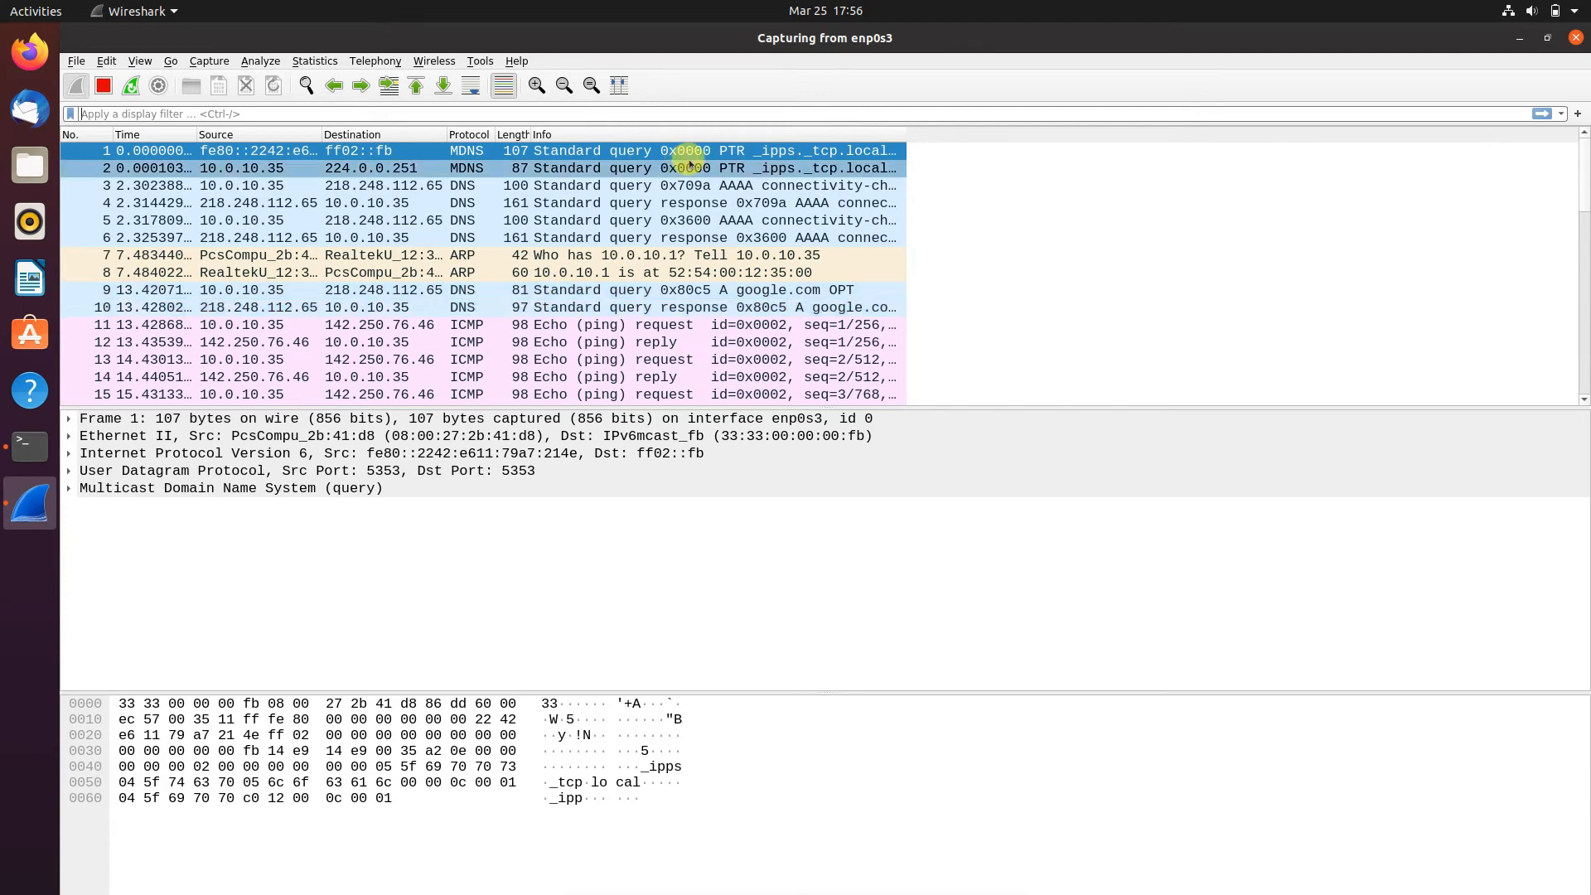
{"action": "left_click", "coordinate": [674, 291]}
{"action": "left_click", "coordinate": [674, 308]}
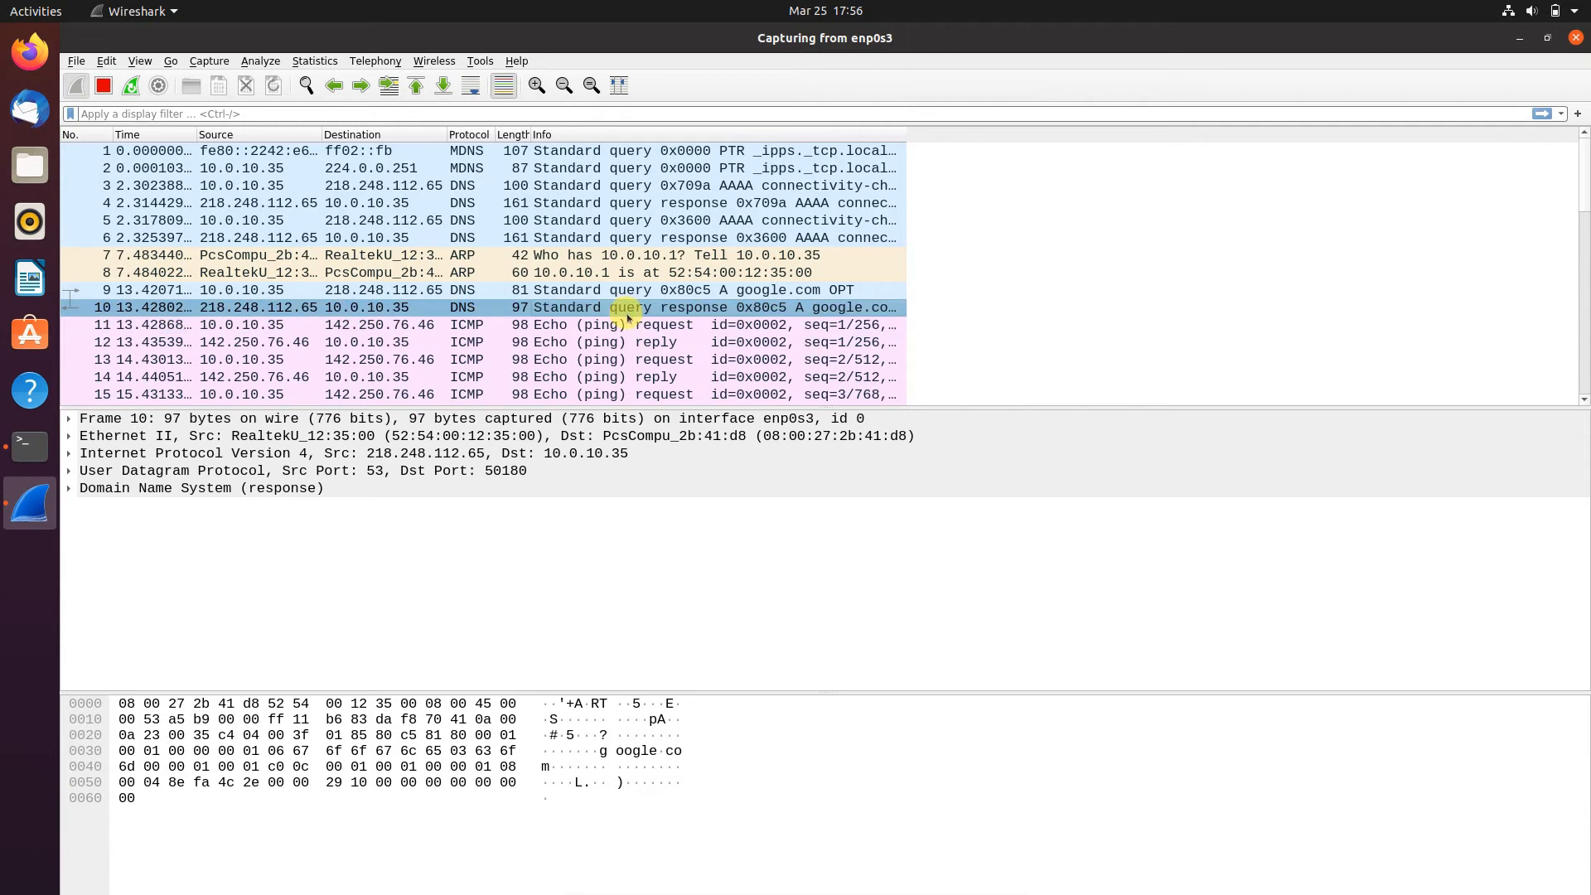
{"action": "left_click", "coordinate": [590, 326]}
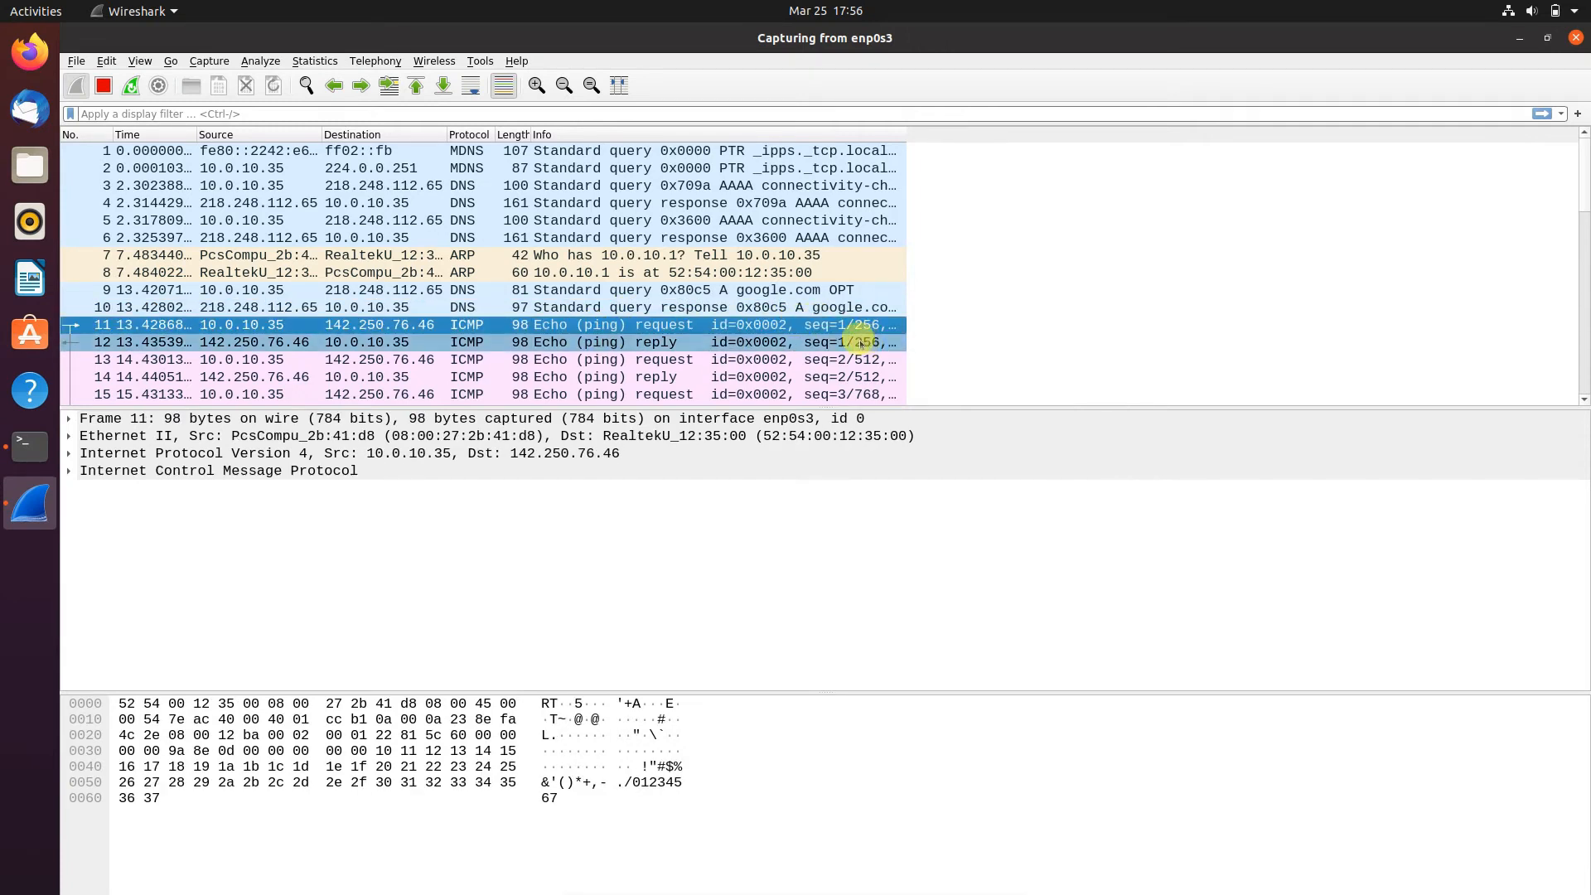
{"action": "left_click", "coordinate": [742, 342]}
- Examine the ICMP echo request and reply pairs in packets 13 to 18, returning to packet 14 to check its addresses
{"action": "scroll", "coordinate": [740, 344], "scroll_direction": "down", "scroll_amount": 1}
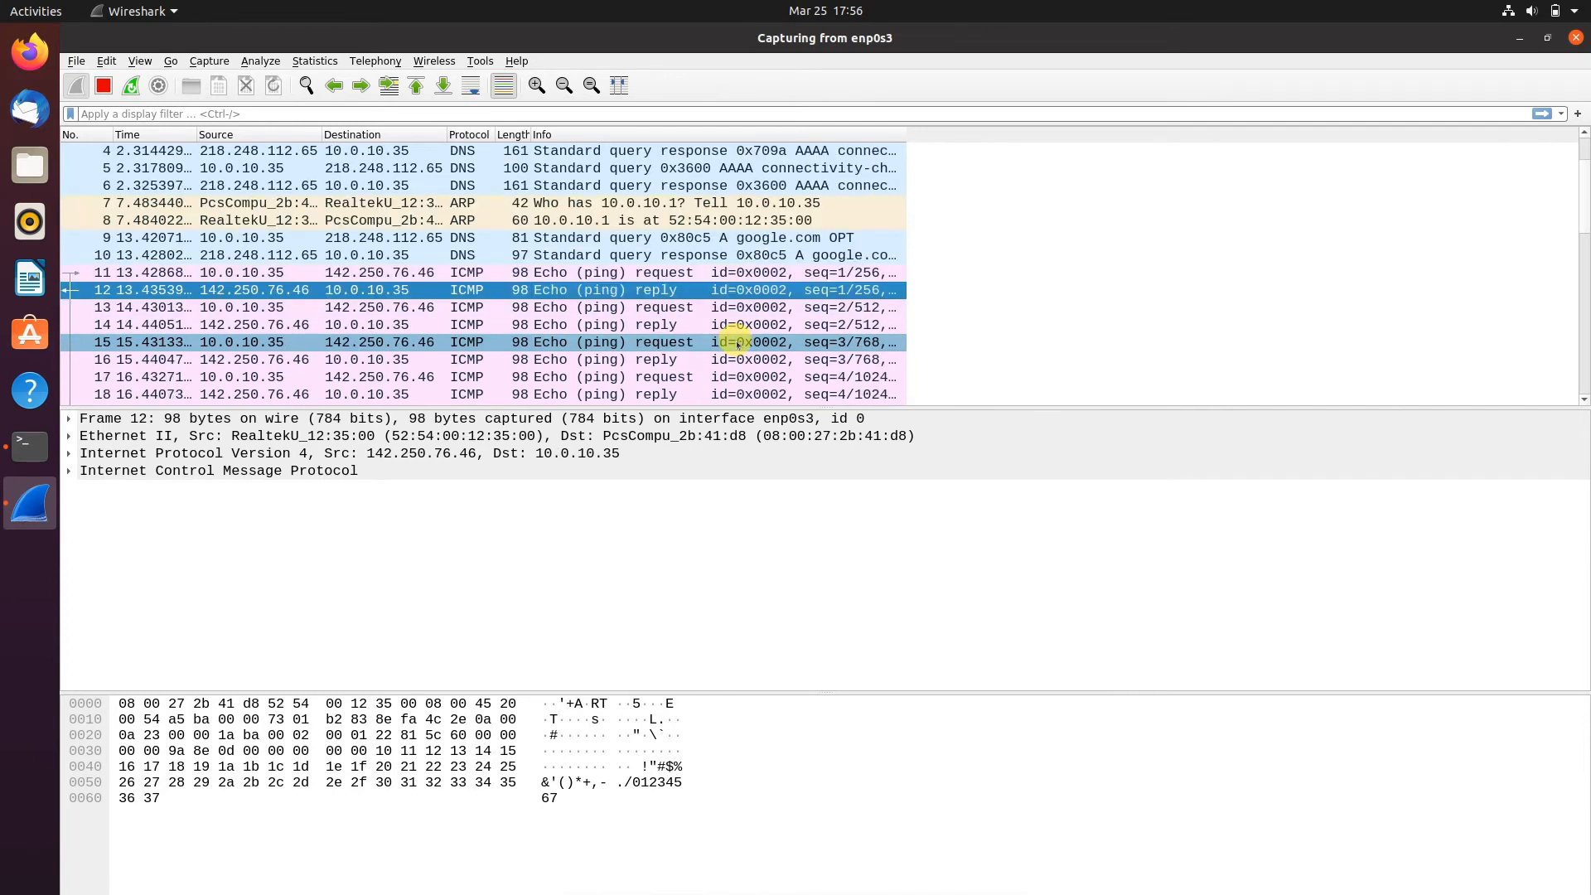
{"action": "left_click", "coordinate": [693, 310]}
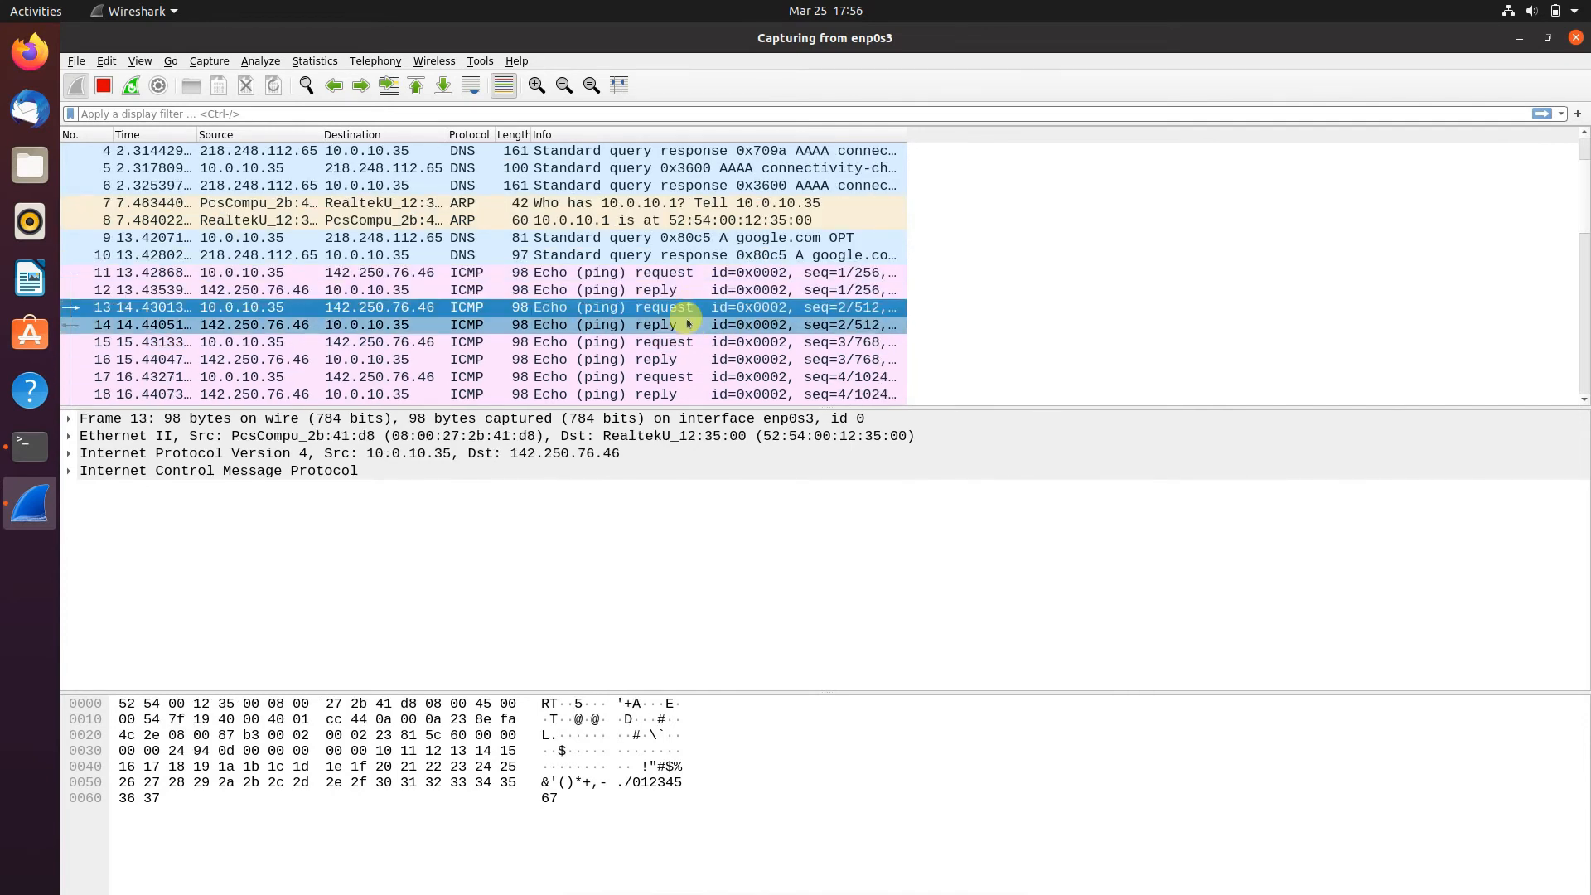
{"action": "left_click", "coordinate": [688, 324]}
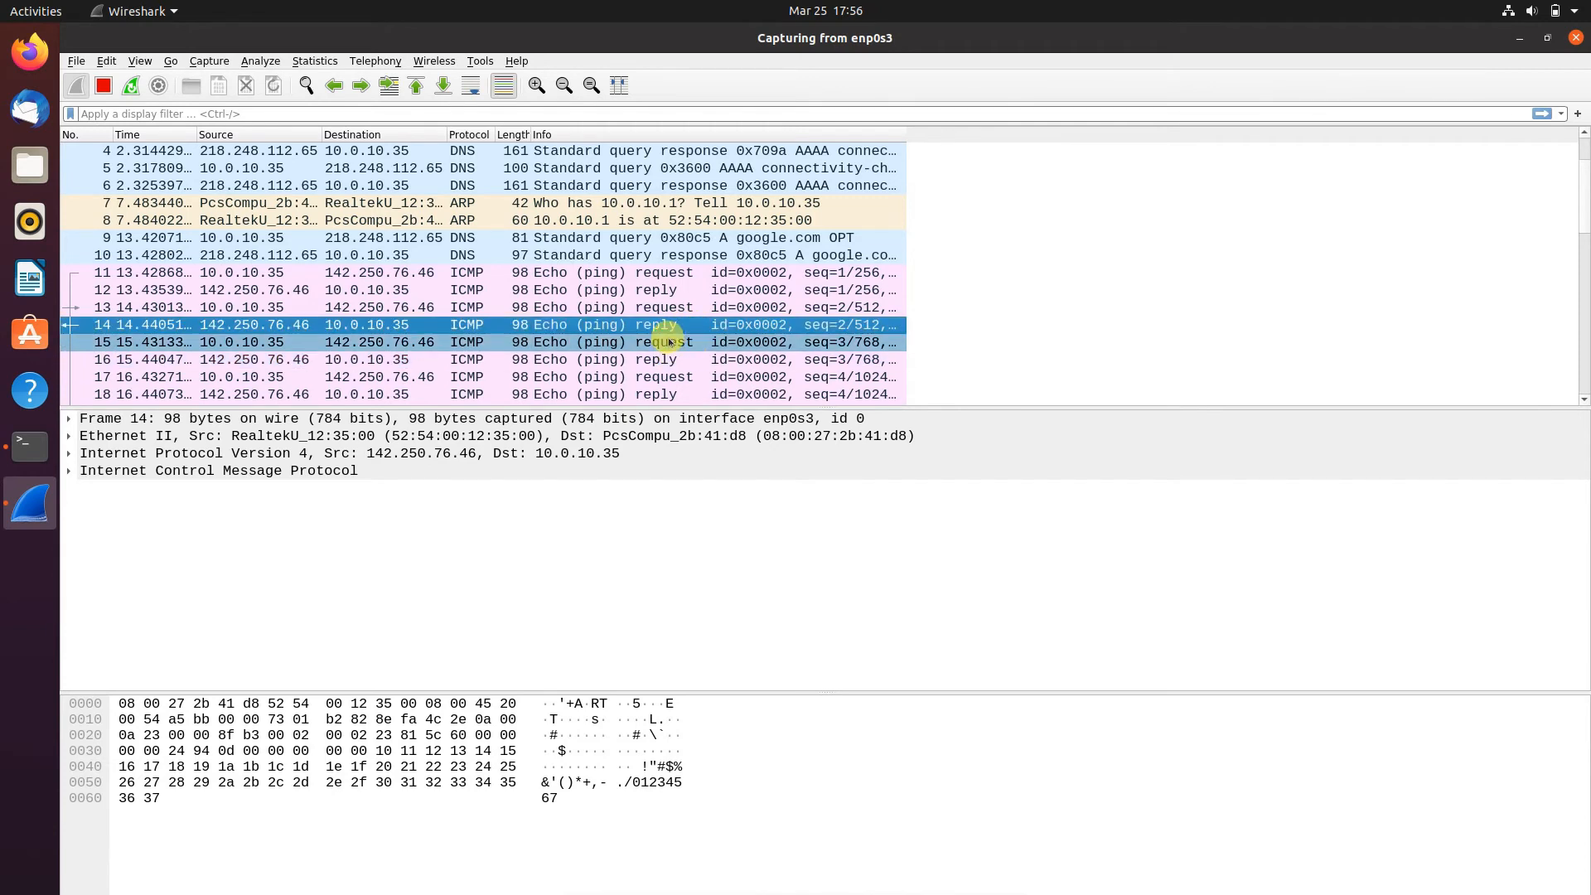
{"action": "left_click", "coordinate": [676, 341]}
{"action": "left_click", "coordinate": [676, 358]}
{"action": "left_click", "coordinate": [678, 378]}
{"action": "left_click", "coordinate": [672, 393]}
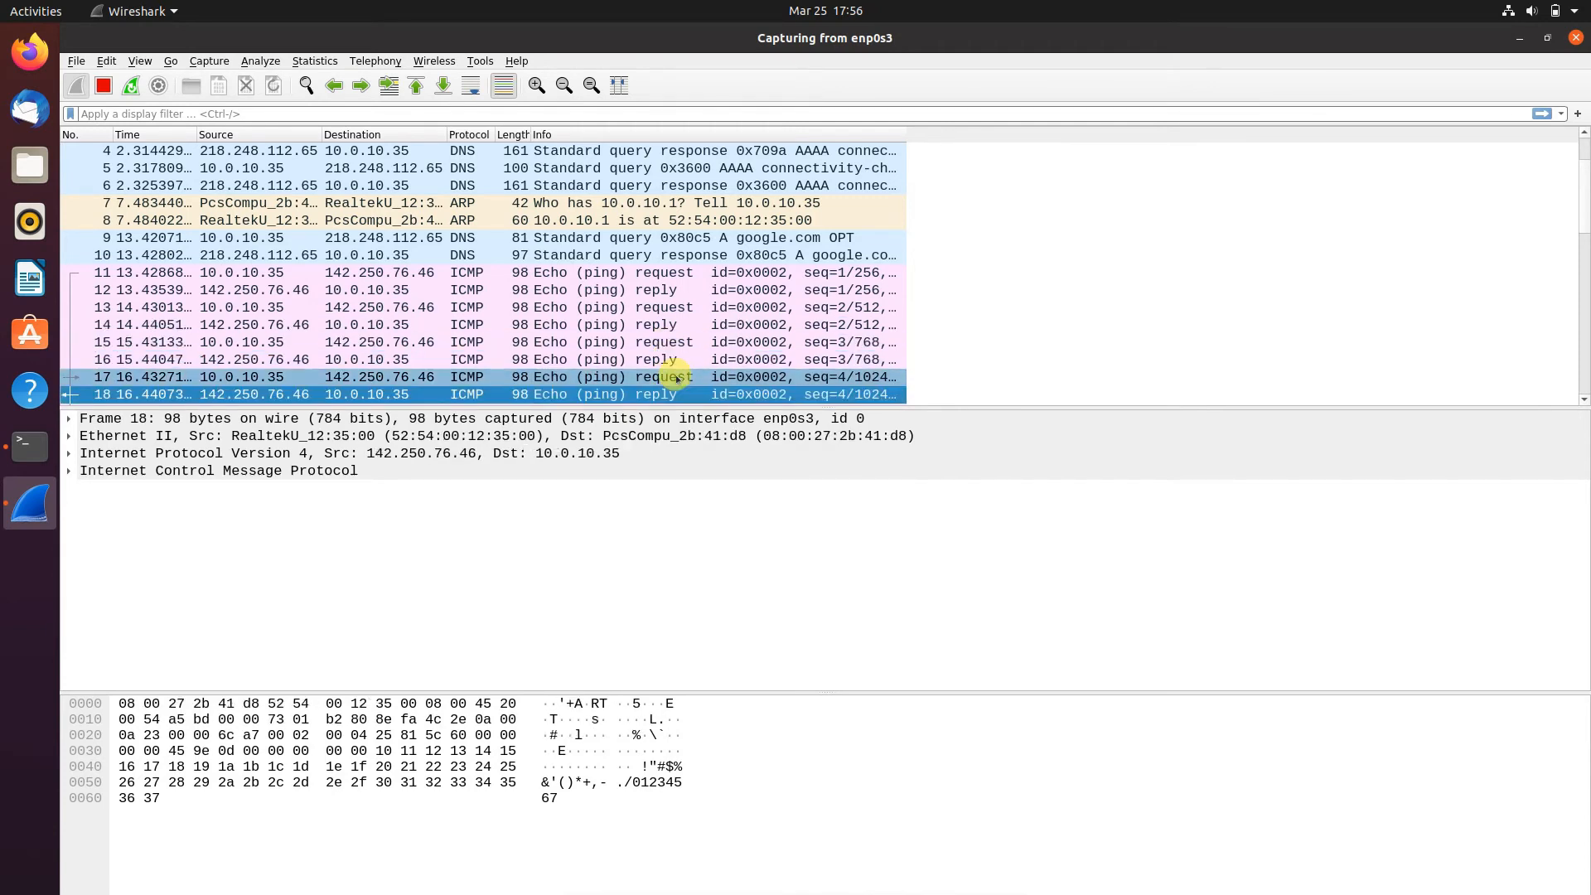
{"action": "scroll", "coordinate": [673, 360], "scroll_direction": "down", "scroll_amount": 3}
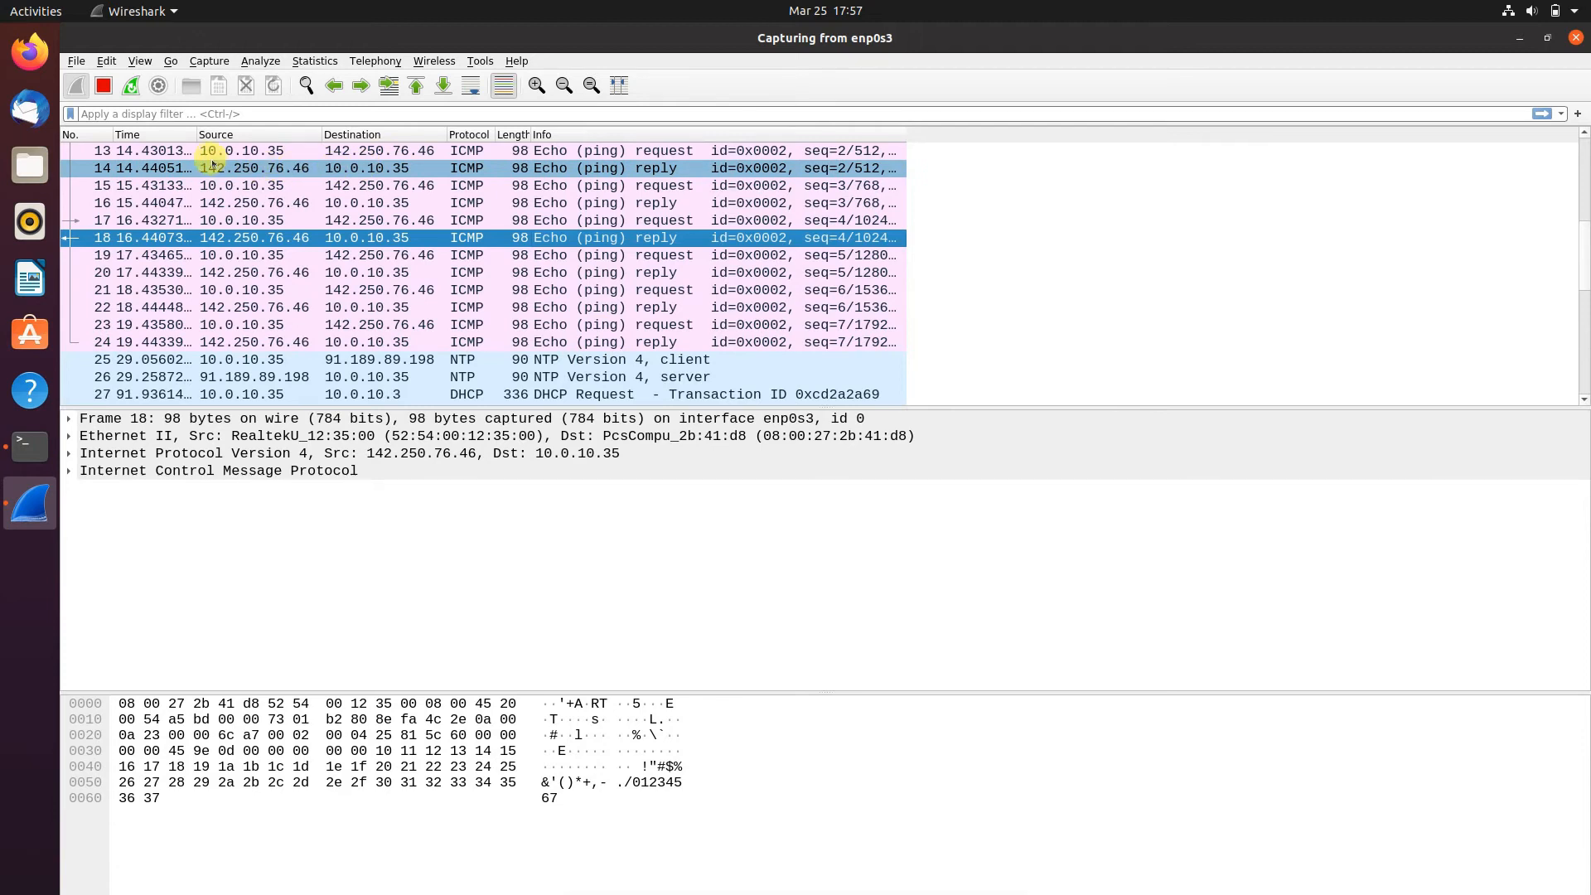
{"action": "left_click", "coordinate": [270, 168]}
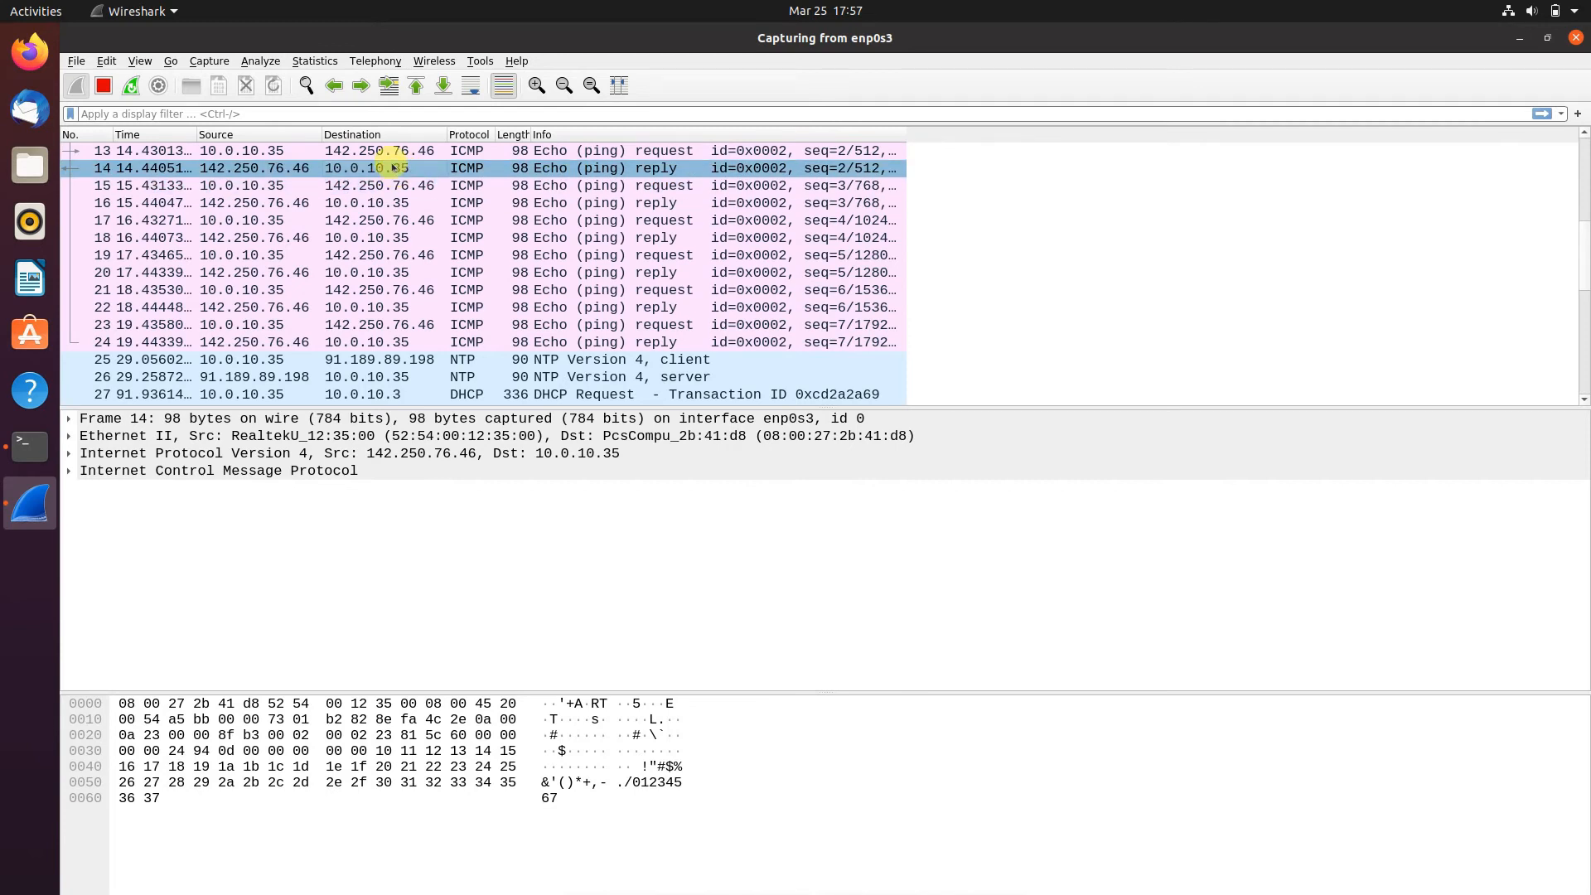
- Switch to the terminal and run ip a in the Desktop session to list the machine's network interfaces
{"action": "left_click", "coordinate": [30, 446]}
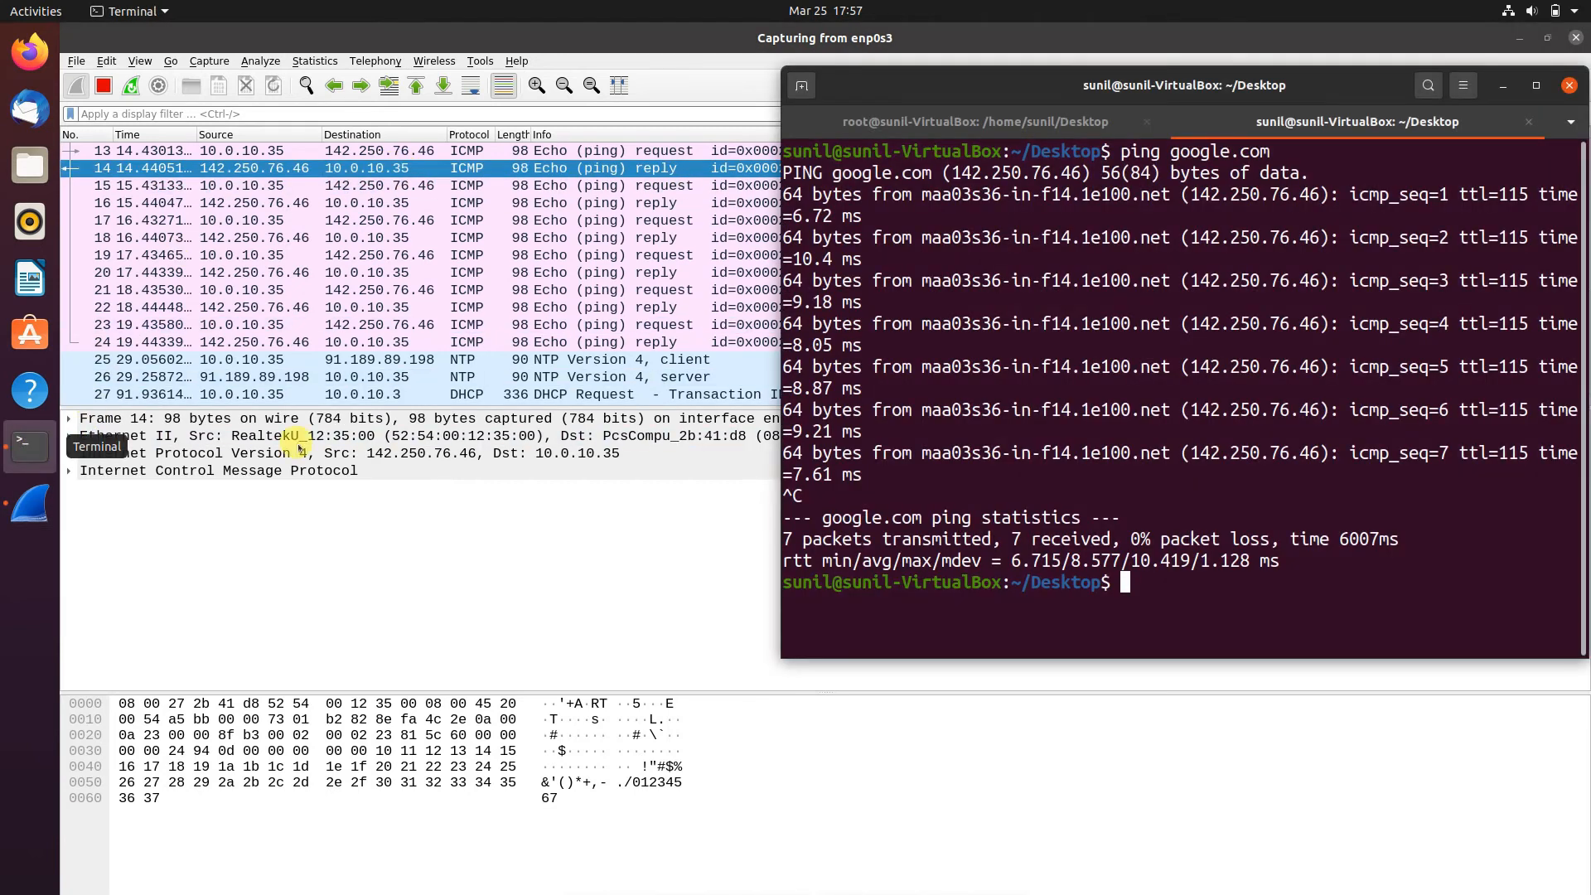
{"action": "left_click", "coordinate": [966, 122]}
{"action": "left_click", "coordinate": [1251, 117]}
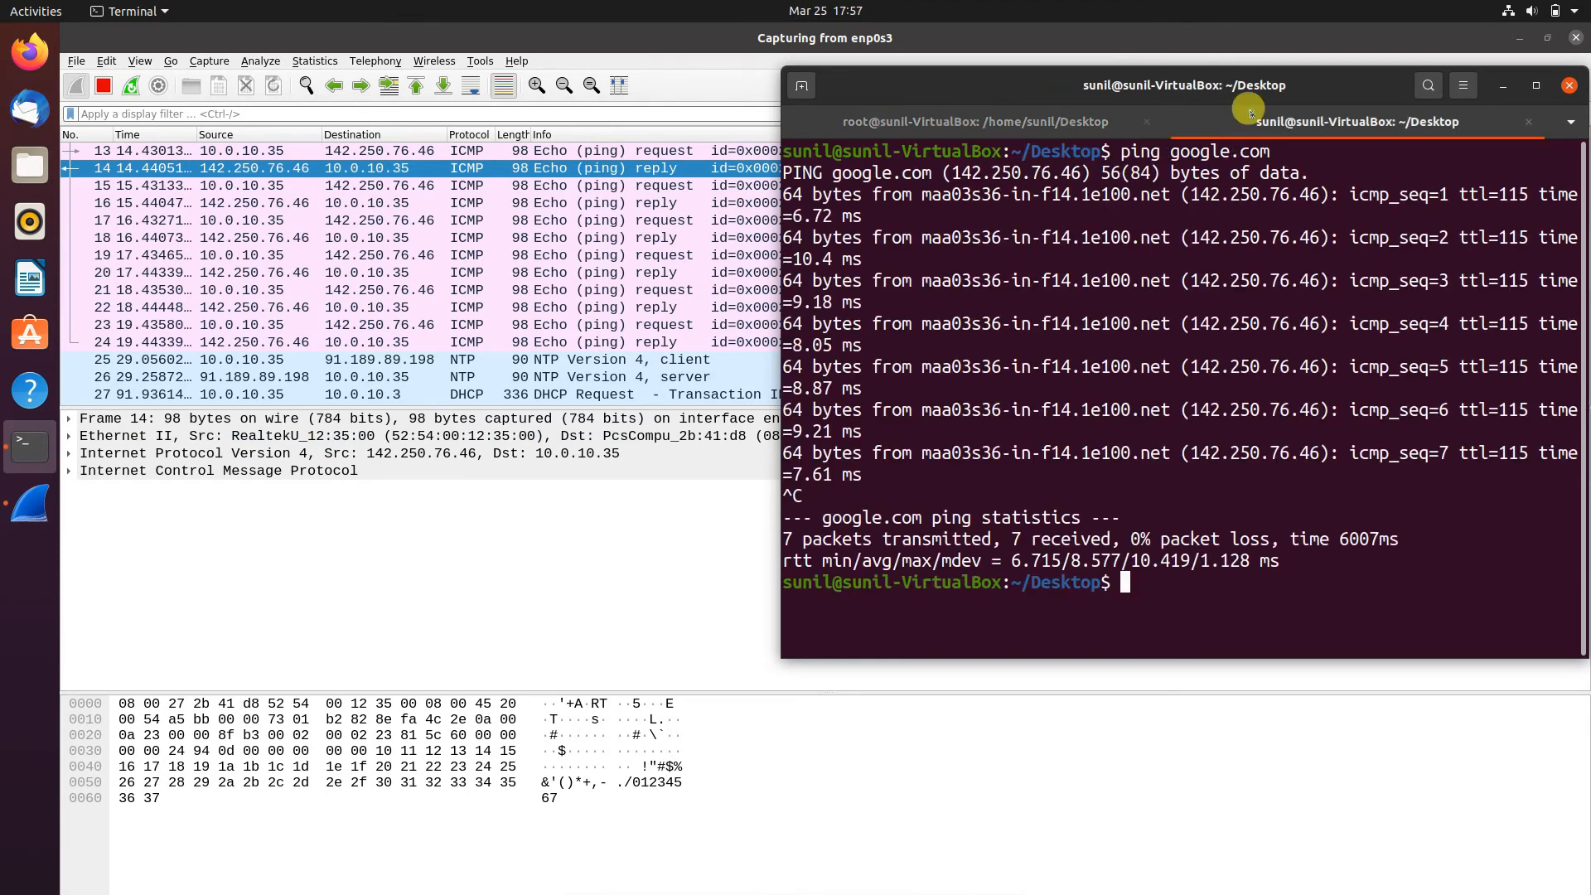
{"action": "type", "text": "ip a"}
{"action": "key", "text": "Return"}
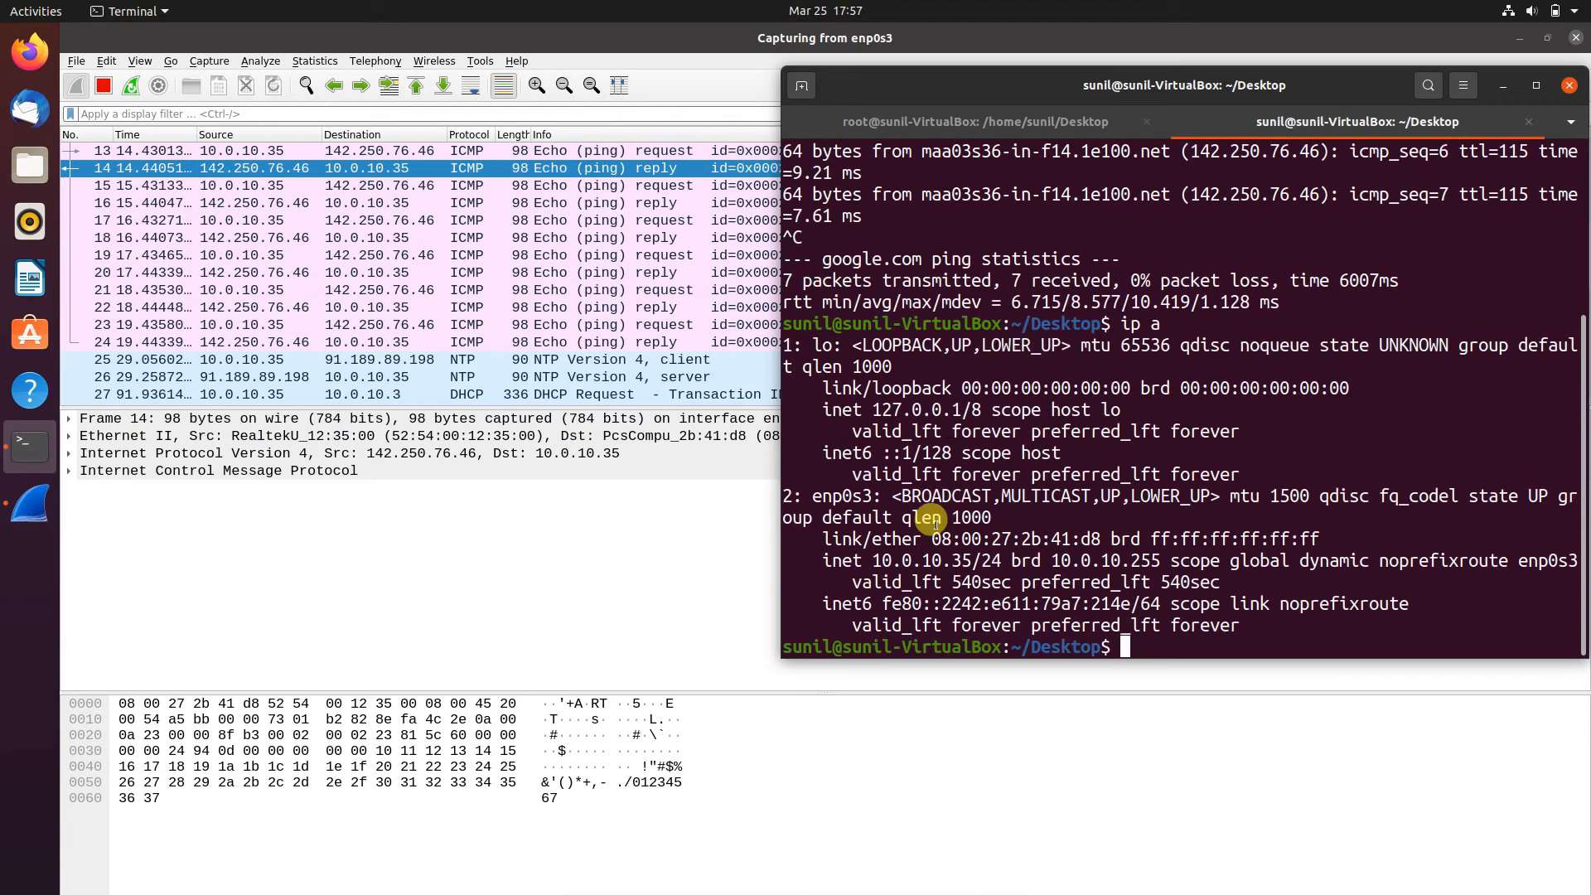
- Highlight the IPv4 address of enp0s3 in the ip a output and google.com's IP address in the first ping reply
{"action": "triple_click", "coordinate": [871, 562]}
{"action": "left_click", "coordinate": [959, 555]}
{"action": "left_click_drag", "start_coordinate": [970, 561], "coordinate": [874, 559]}
{"action": "left_click", "coordinate": [1118, 642]}
{"action": "scroll", "coordinate": [1053, 357], "scroll_direction": "up", "scroll_amount": 4}
{"action": "left_click_drag", "start_coordinate": [1191, 196], "coordinate": [1319, 194]}
{"action": "left_click", "coordinate": [476, 518]}
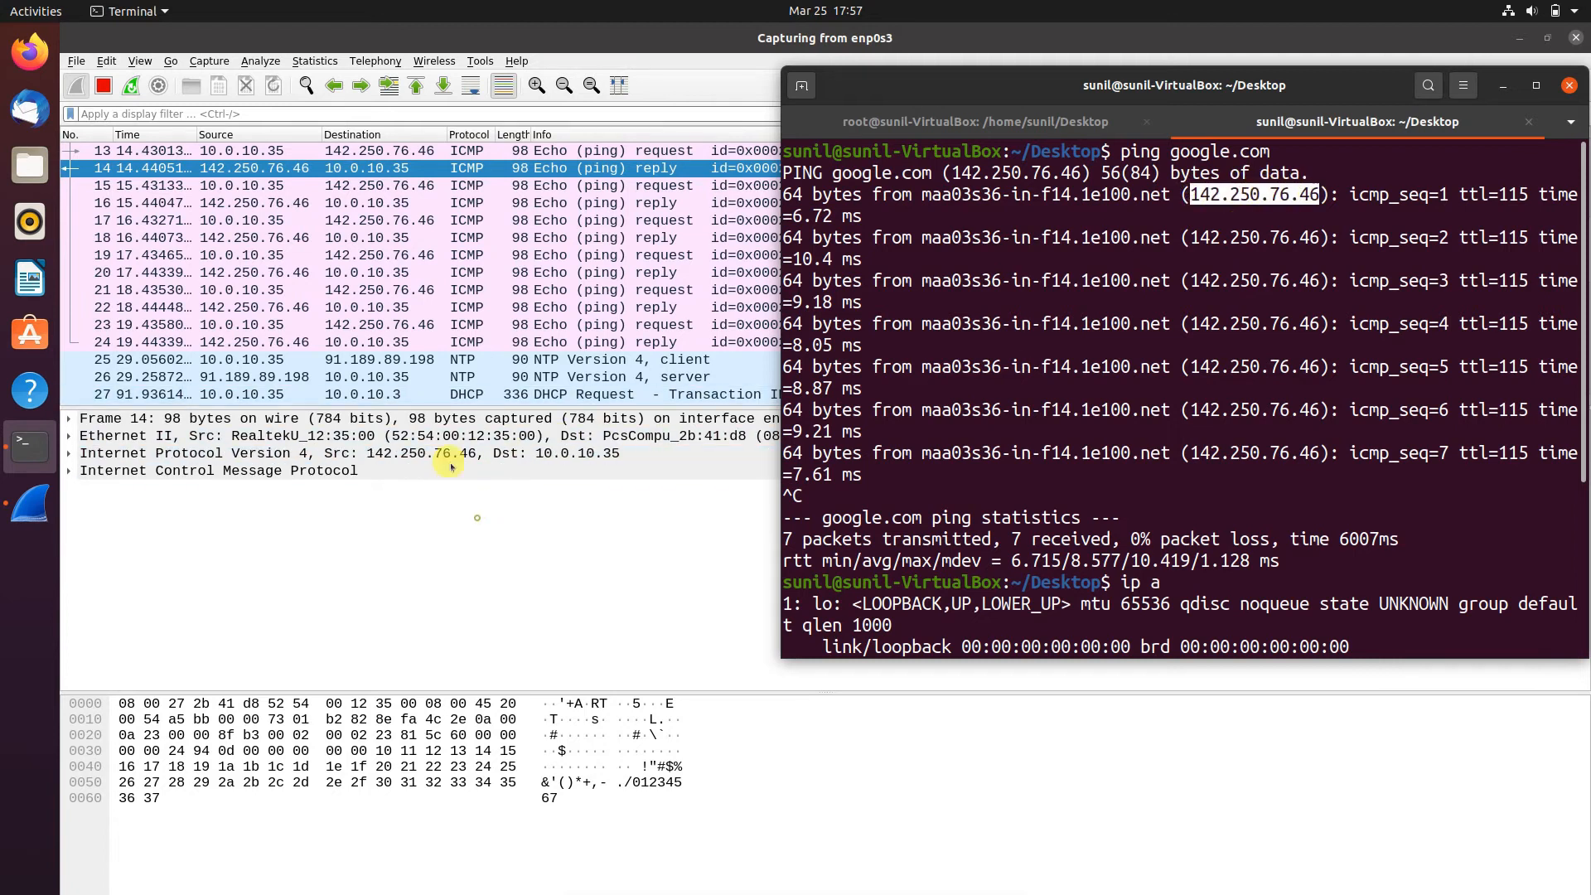
- Compare the source and destination addresses of the ICMP request in packet 17 and its reply in packet 18 in Wireshark
{"action": "left_click", "coordinate": [323, 221]}
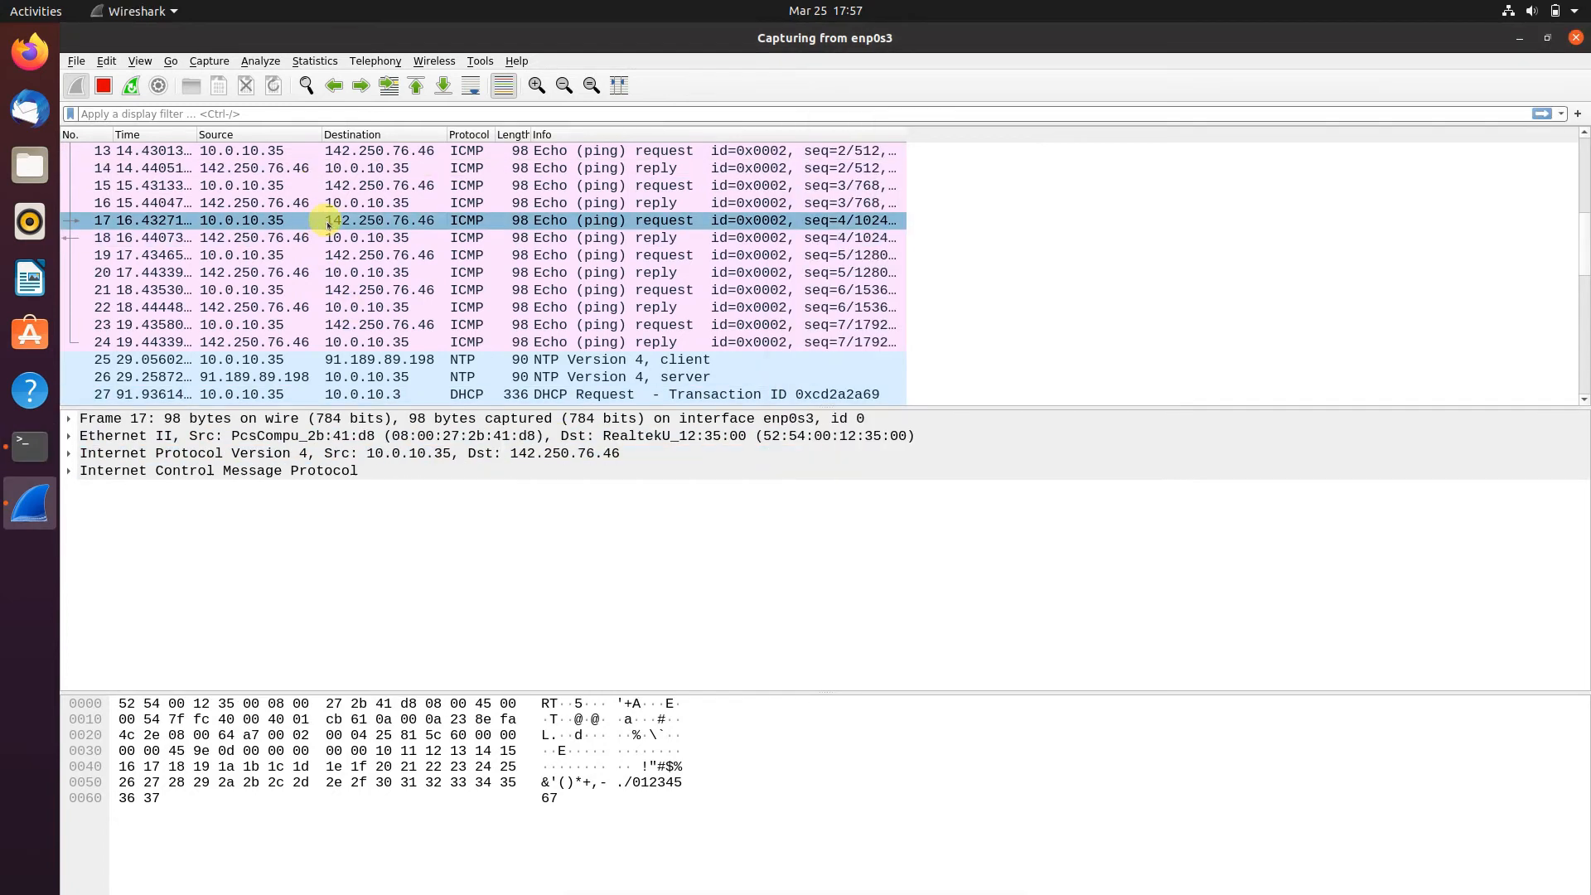
{"action": "left_click", "coordinate": [376, 239]}
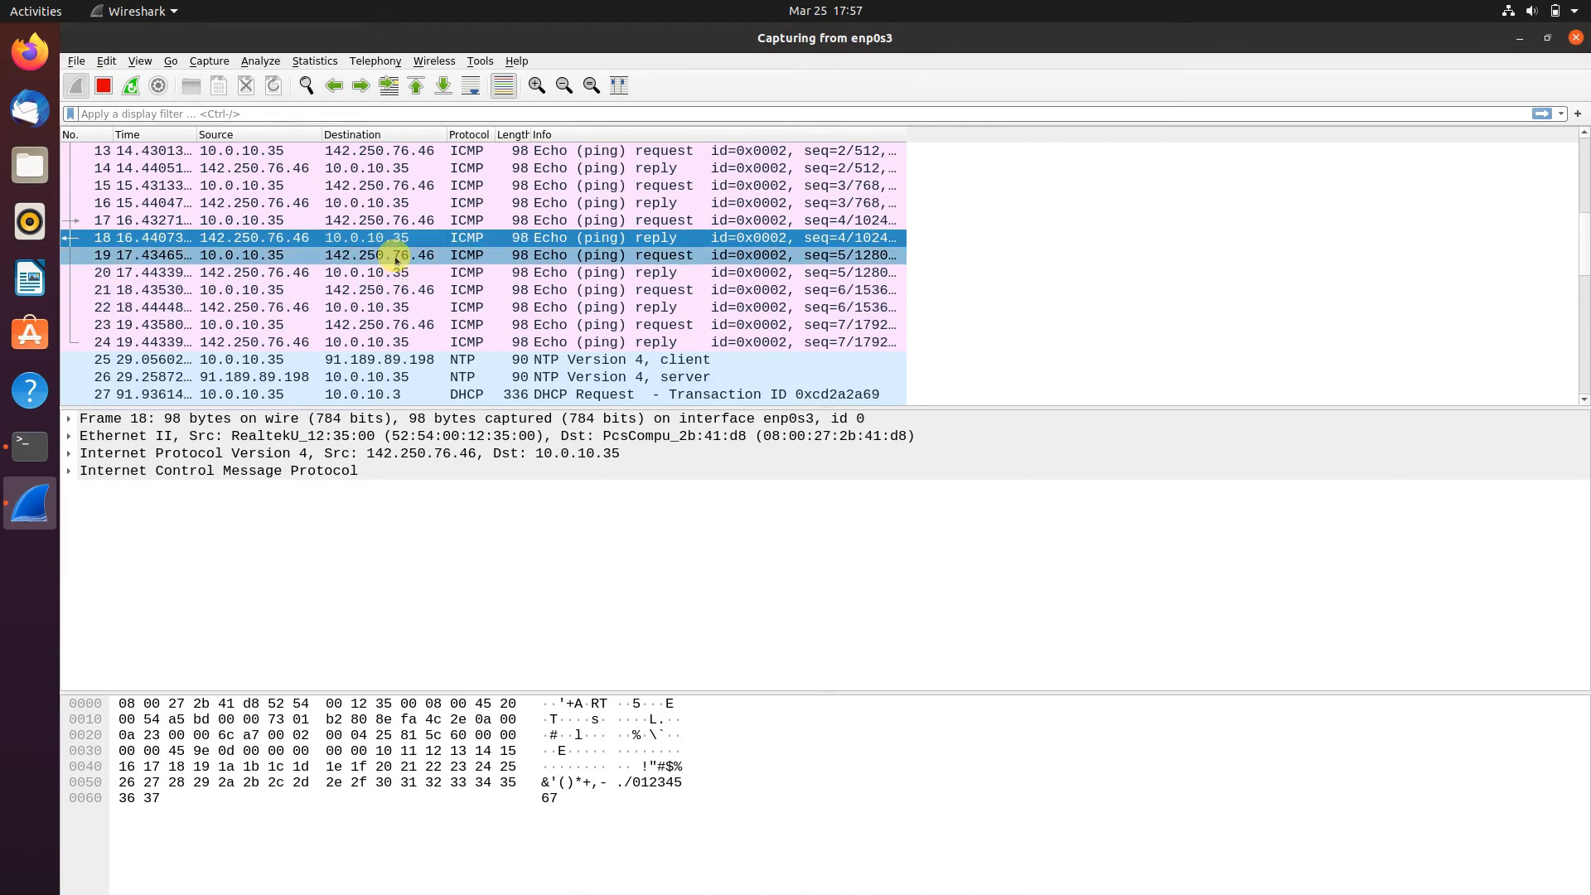
{"action": "left_click", "coordinate": [376, 220]}
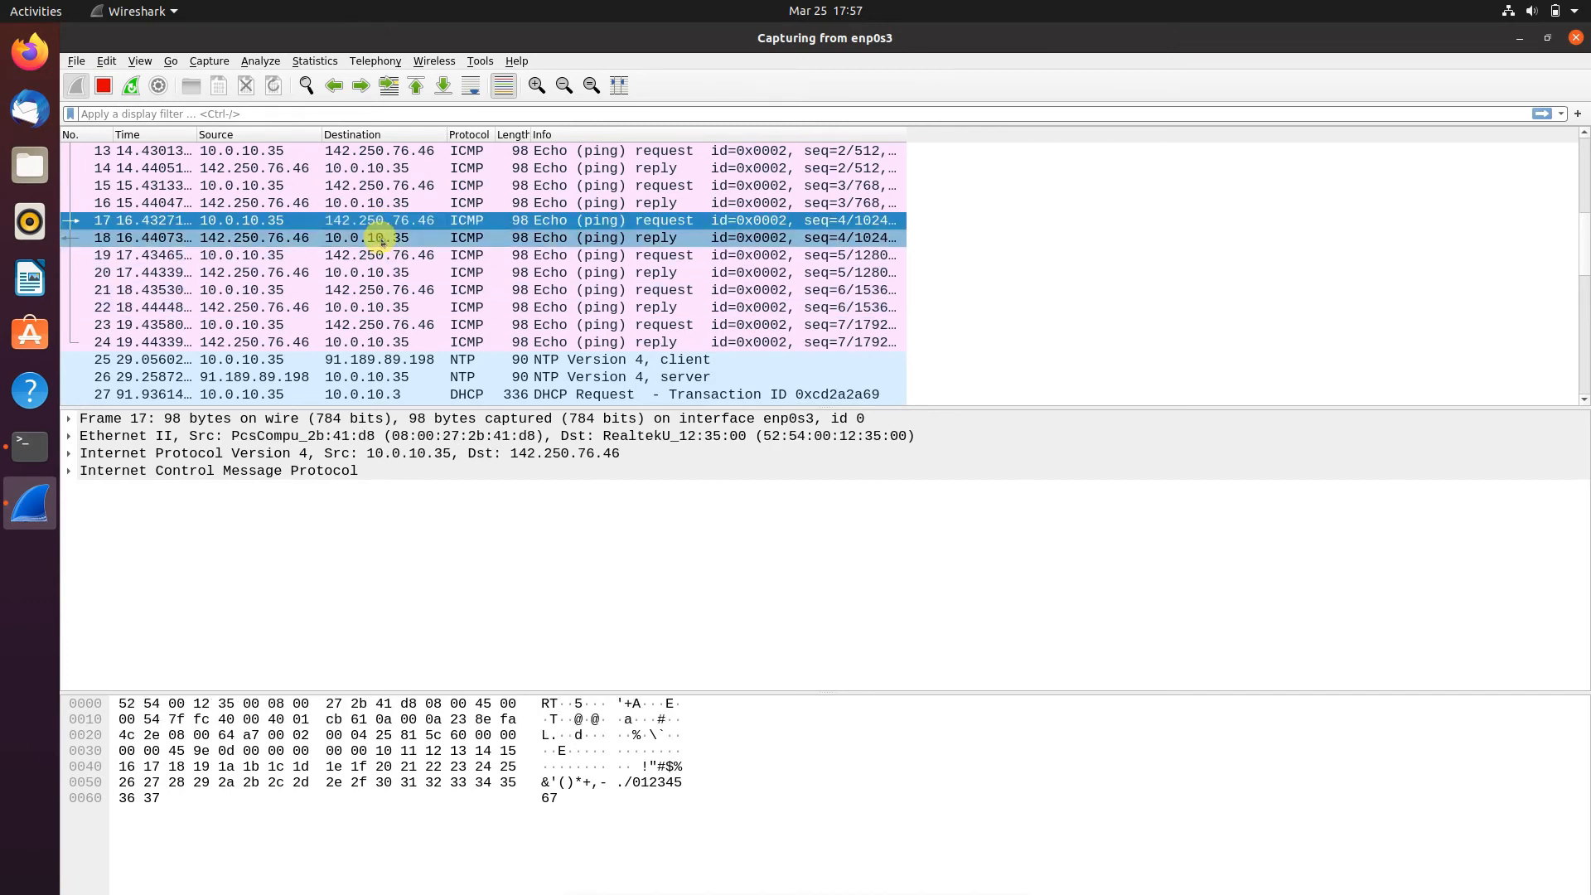
{"action": "left_click", "coordinate": [382, 238]}
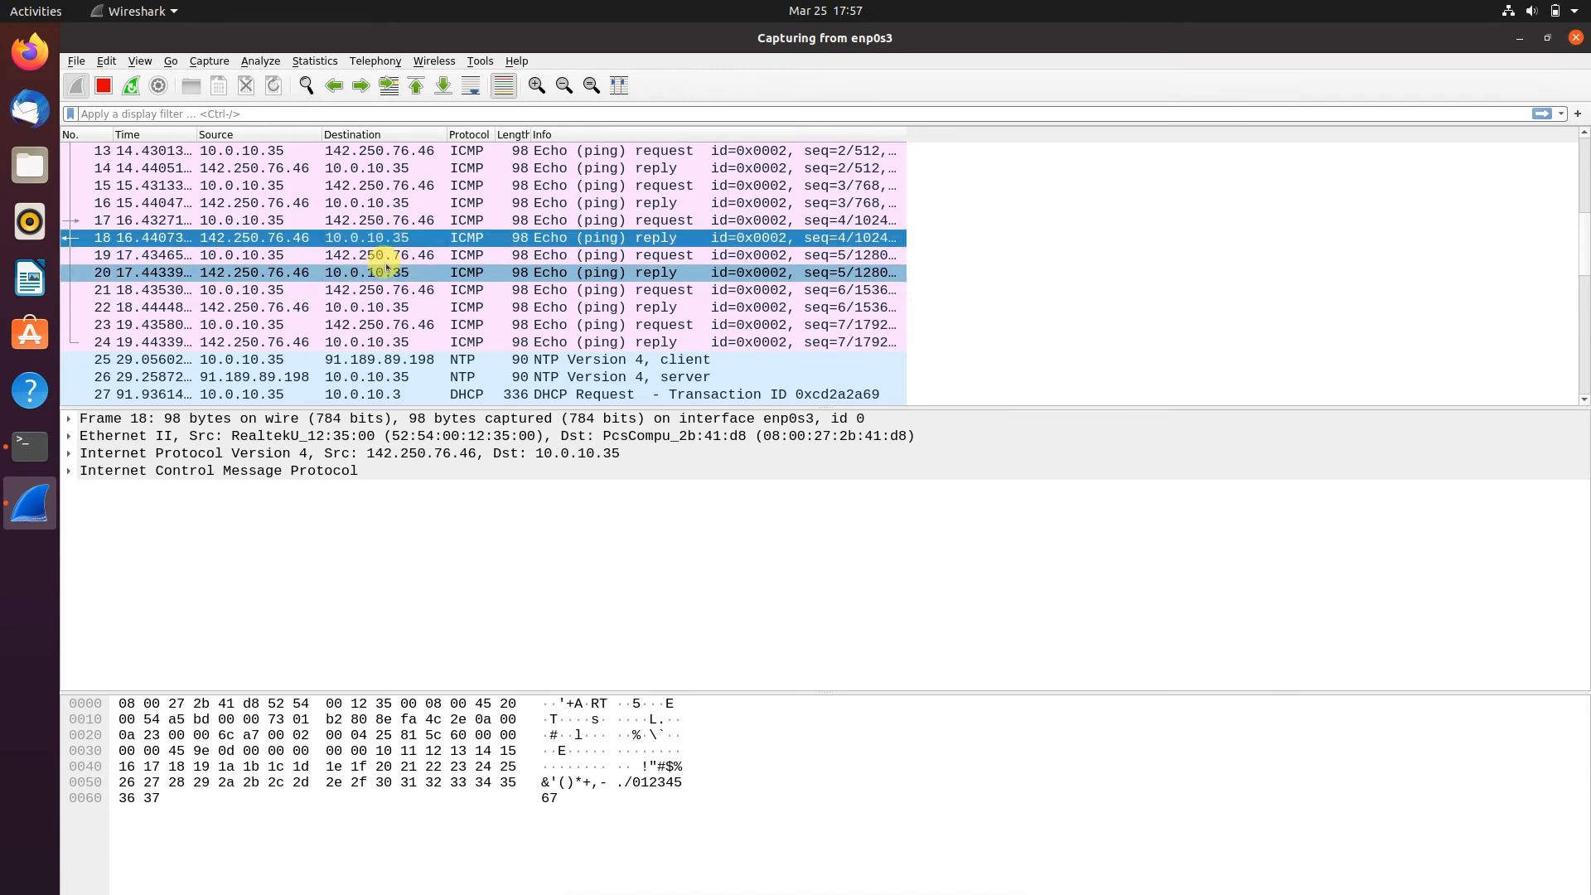
{"action": "left_click", "coordinate": [384, 221]}
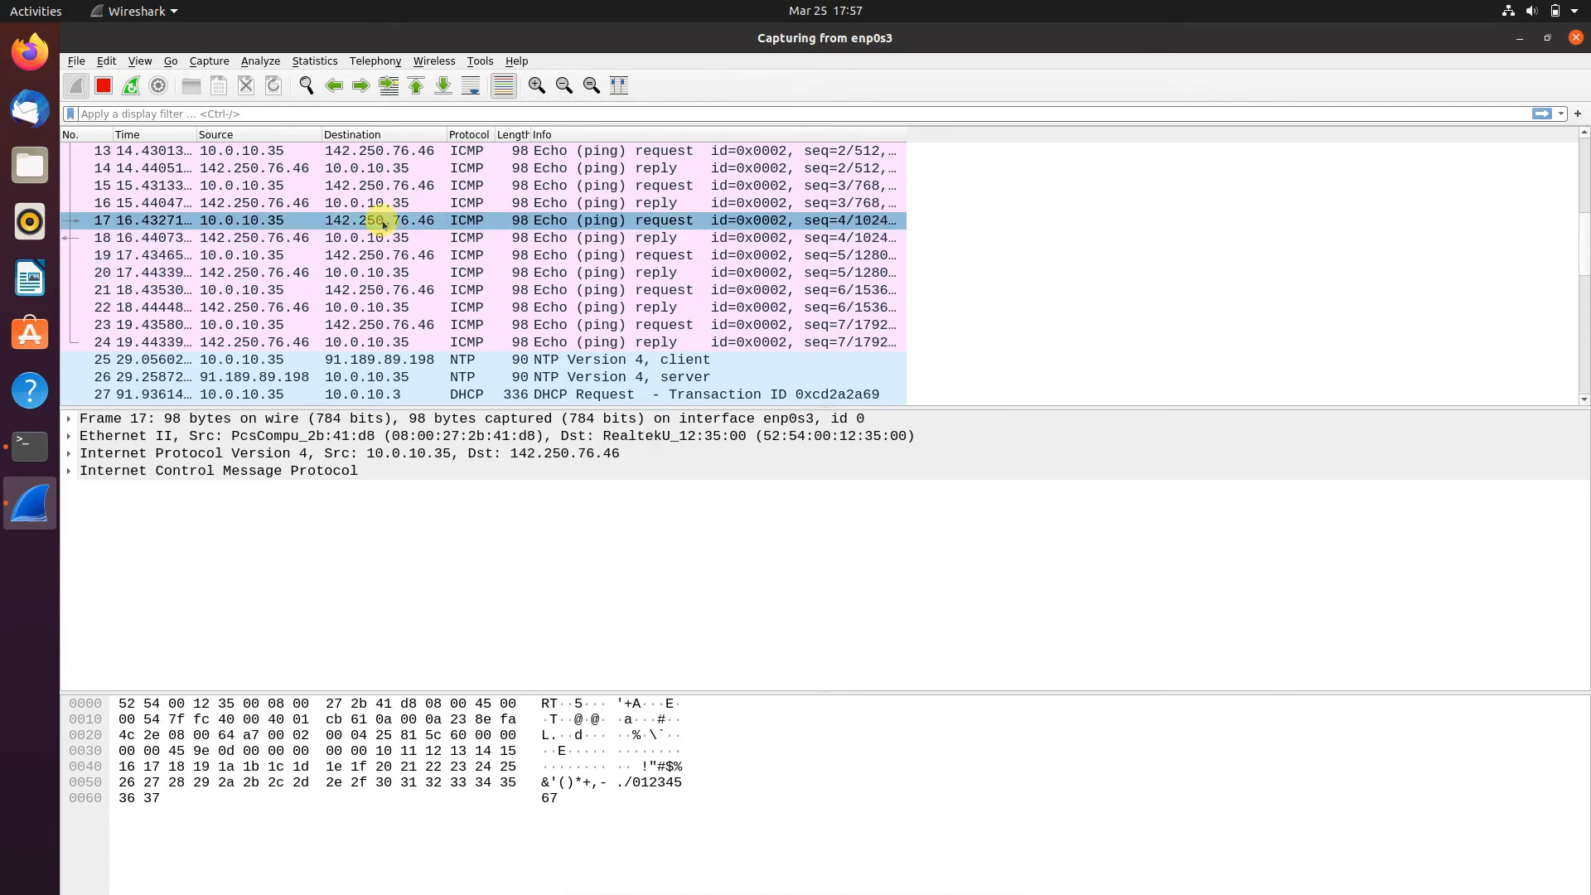
{"action": "left_click", "coordinate": [385, 239]}
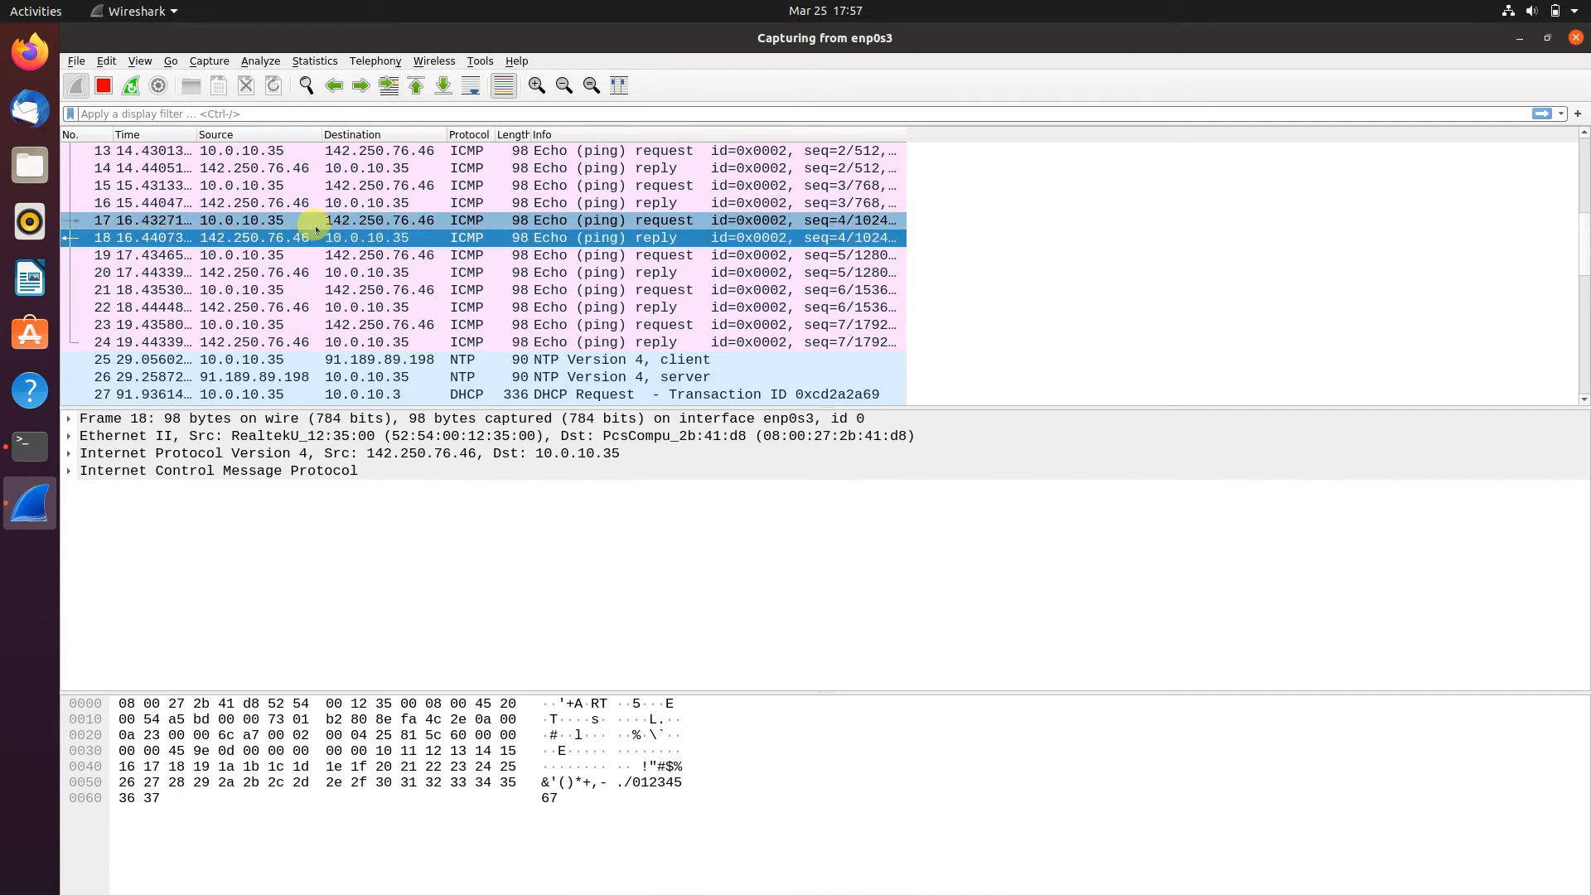
- Stop the running capture and start a new one on enp0s3 without saving the captured packets
{"action": "left_click", "coordinate": [103, 85]}
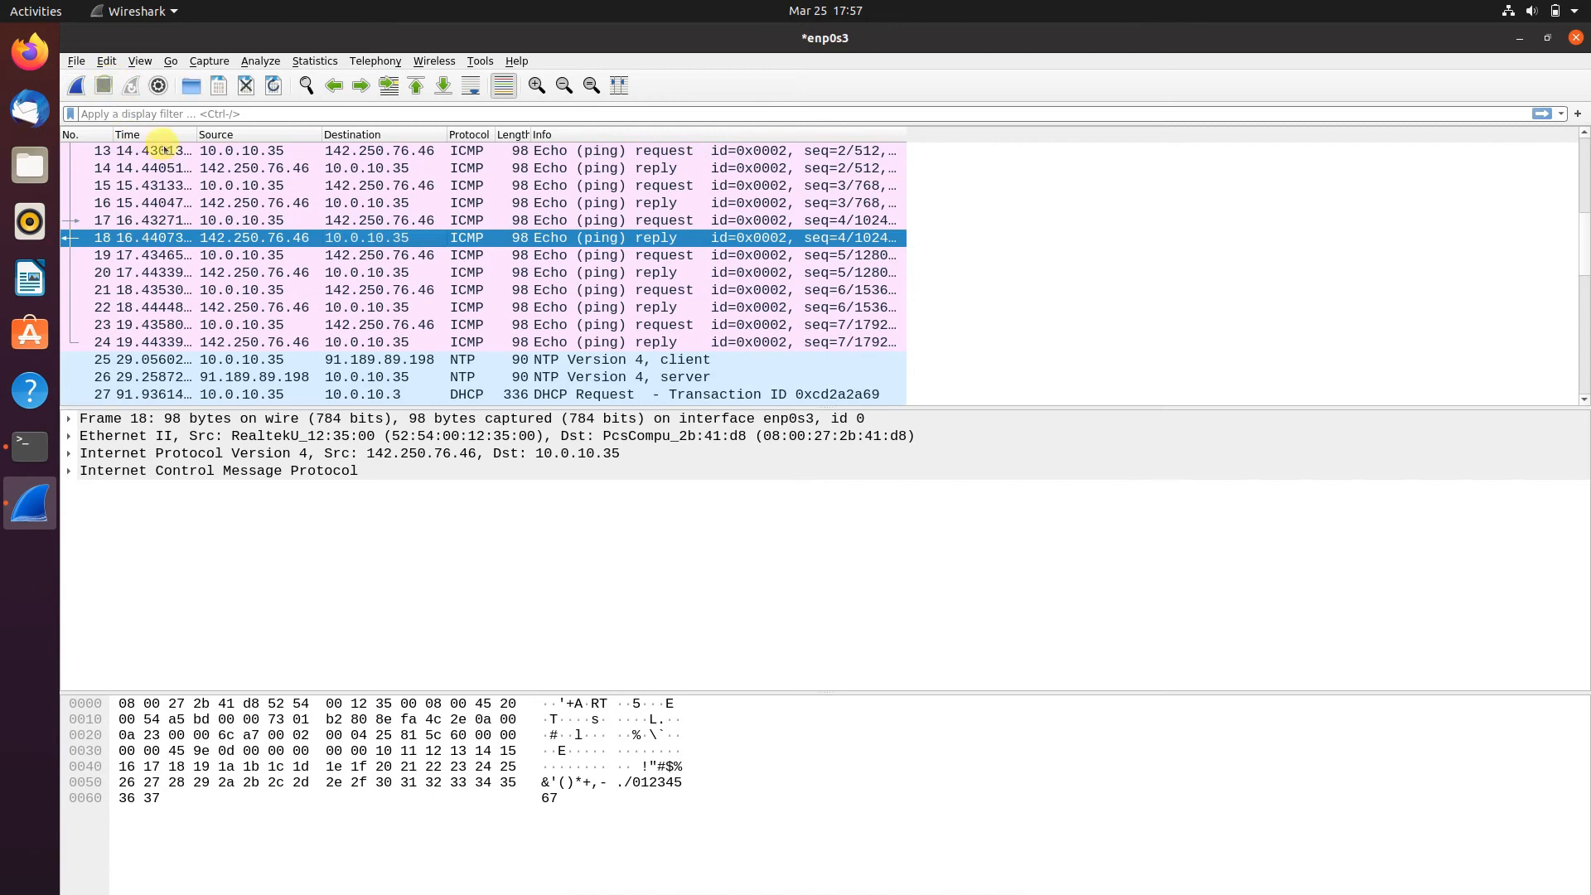
{"action": "left_click", "coordinate": [75, 85]}
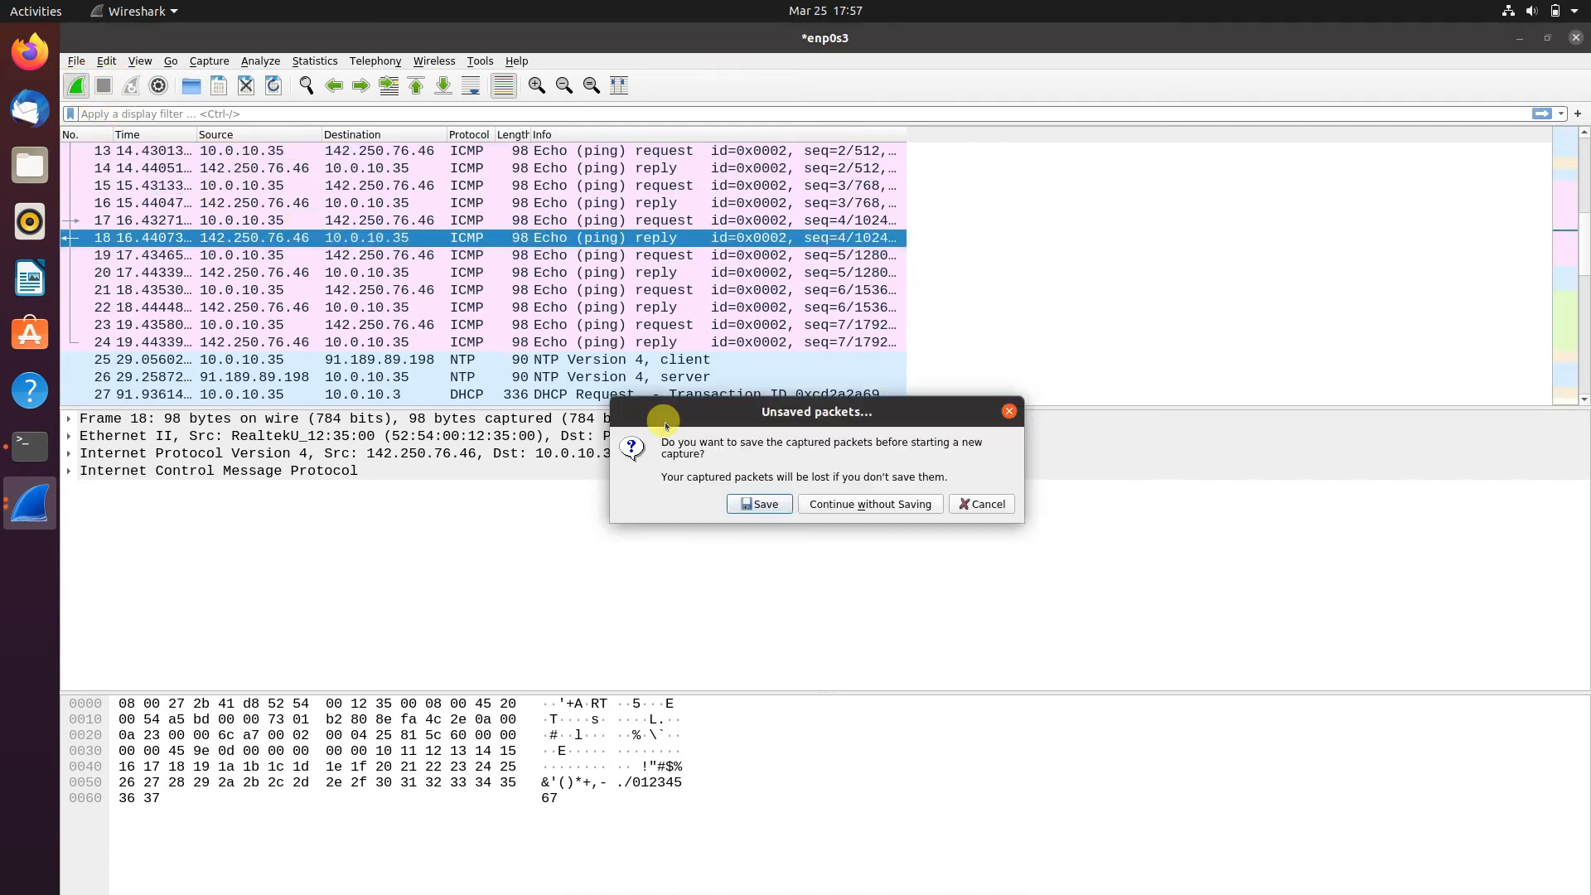
{"action": "left_click", "coordinate": [870, 503]}
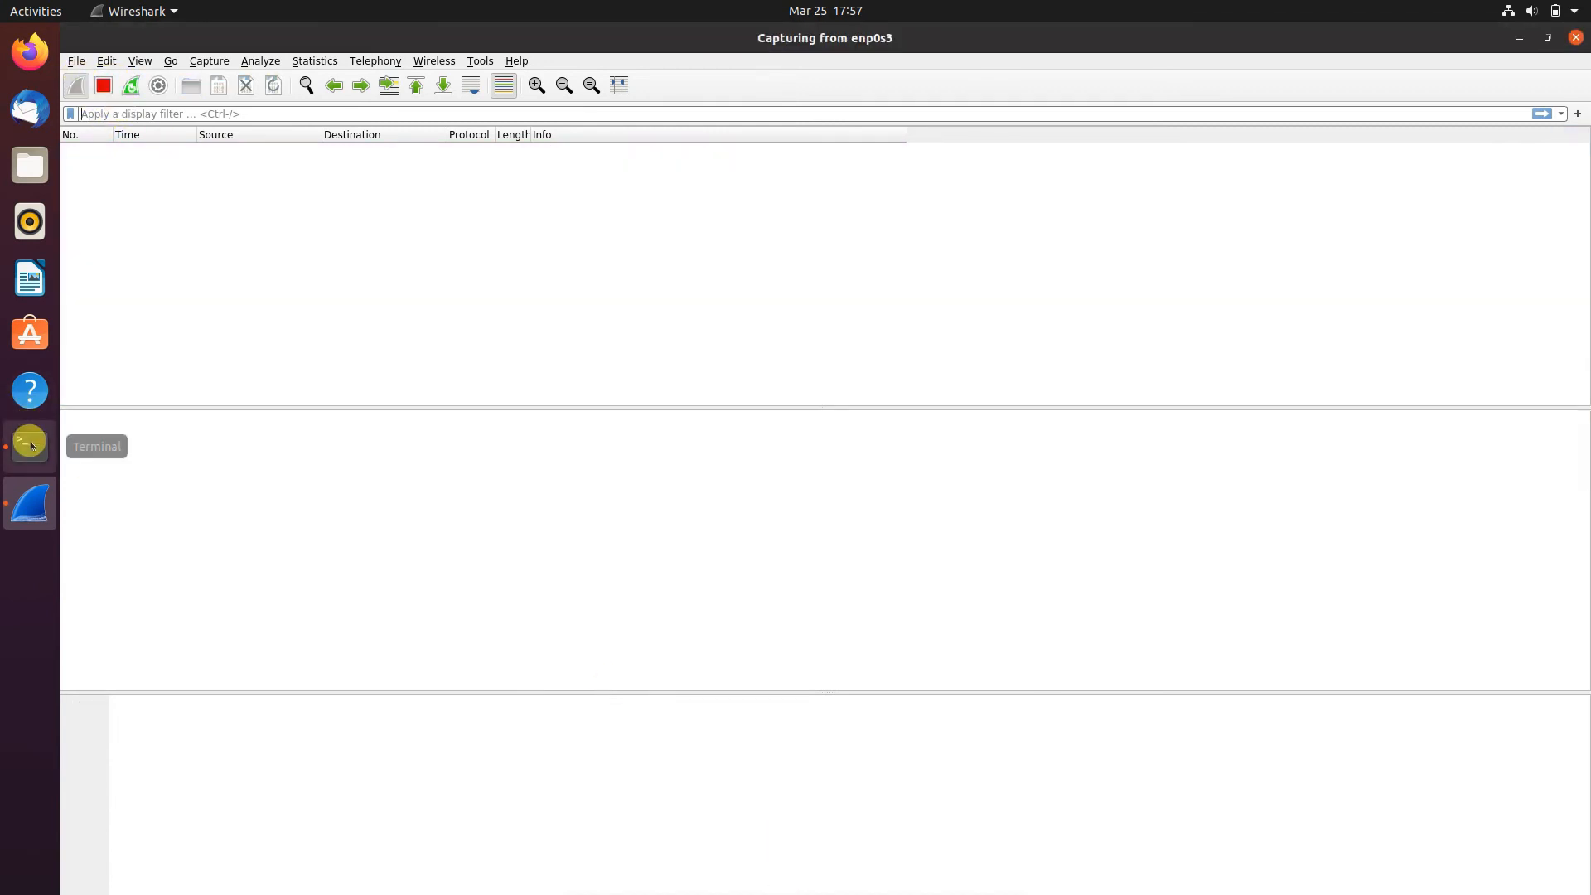
- Switch to the terminal, clear its output and enter ping google at the prompt without running it
{"action": "left_click", "coordinate": [30, 446]}
{"action": "type", "text": "clear"}
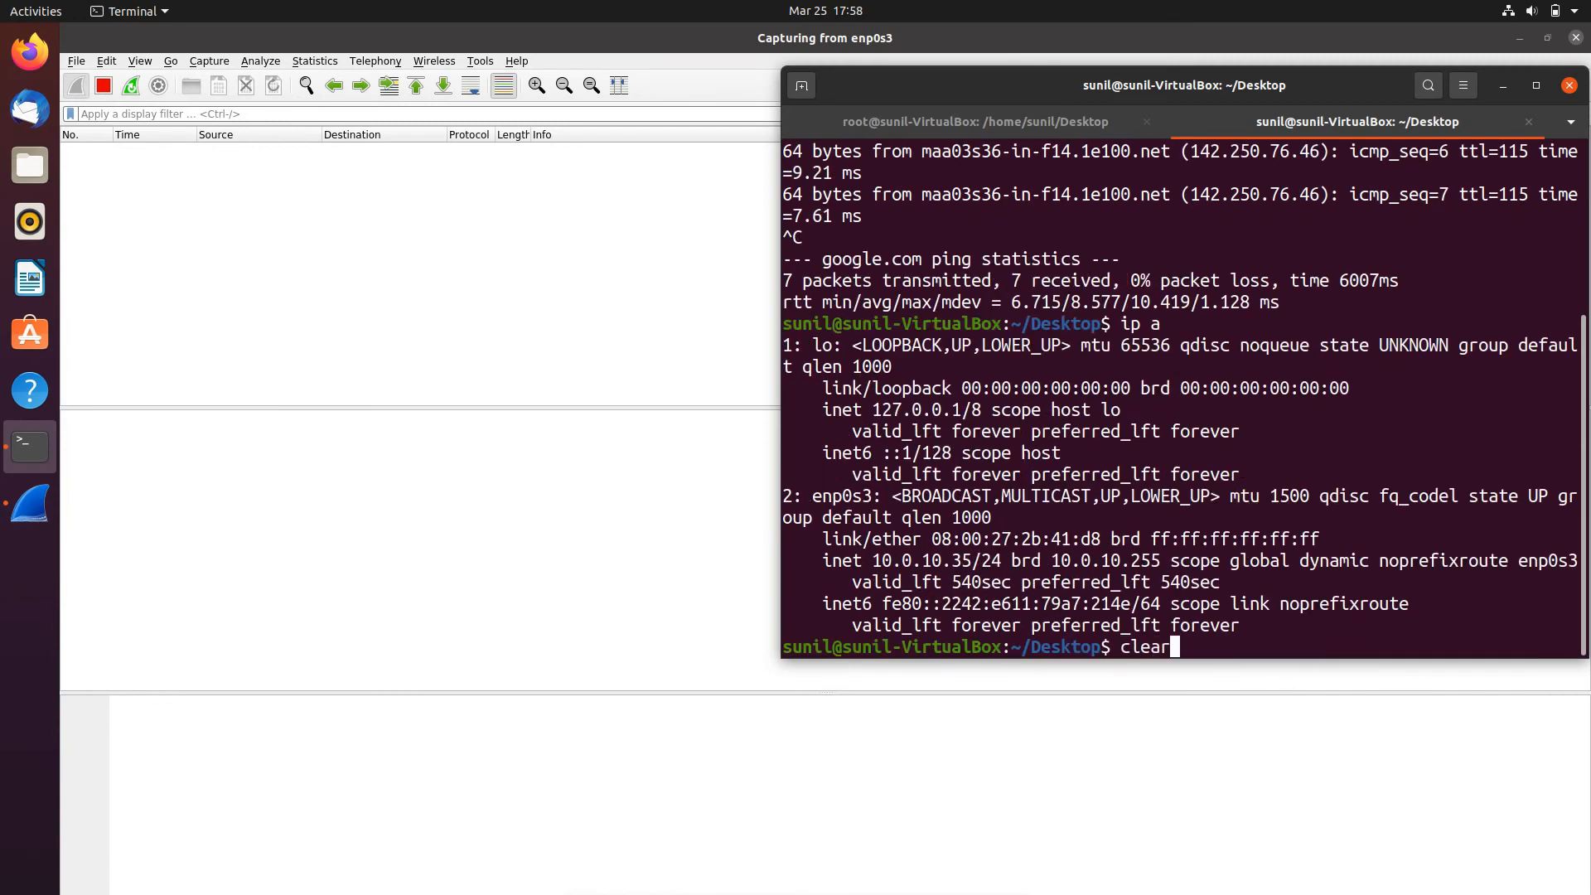
{"action": "key", "text": "Return"}
{"action": "type", "text": "ping "}
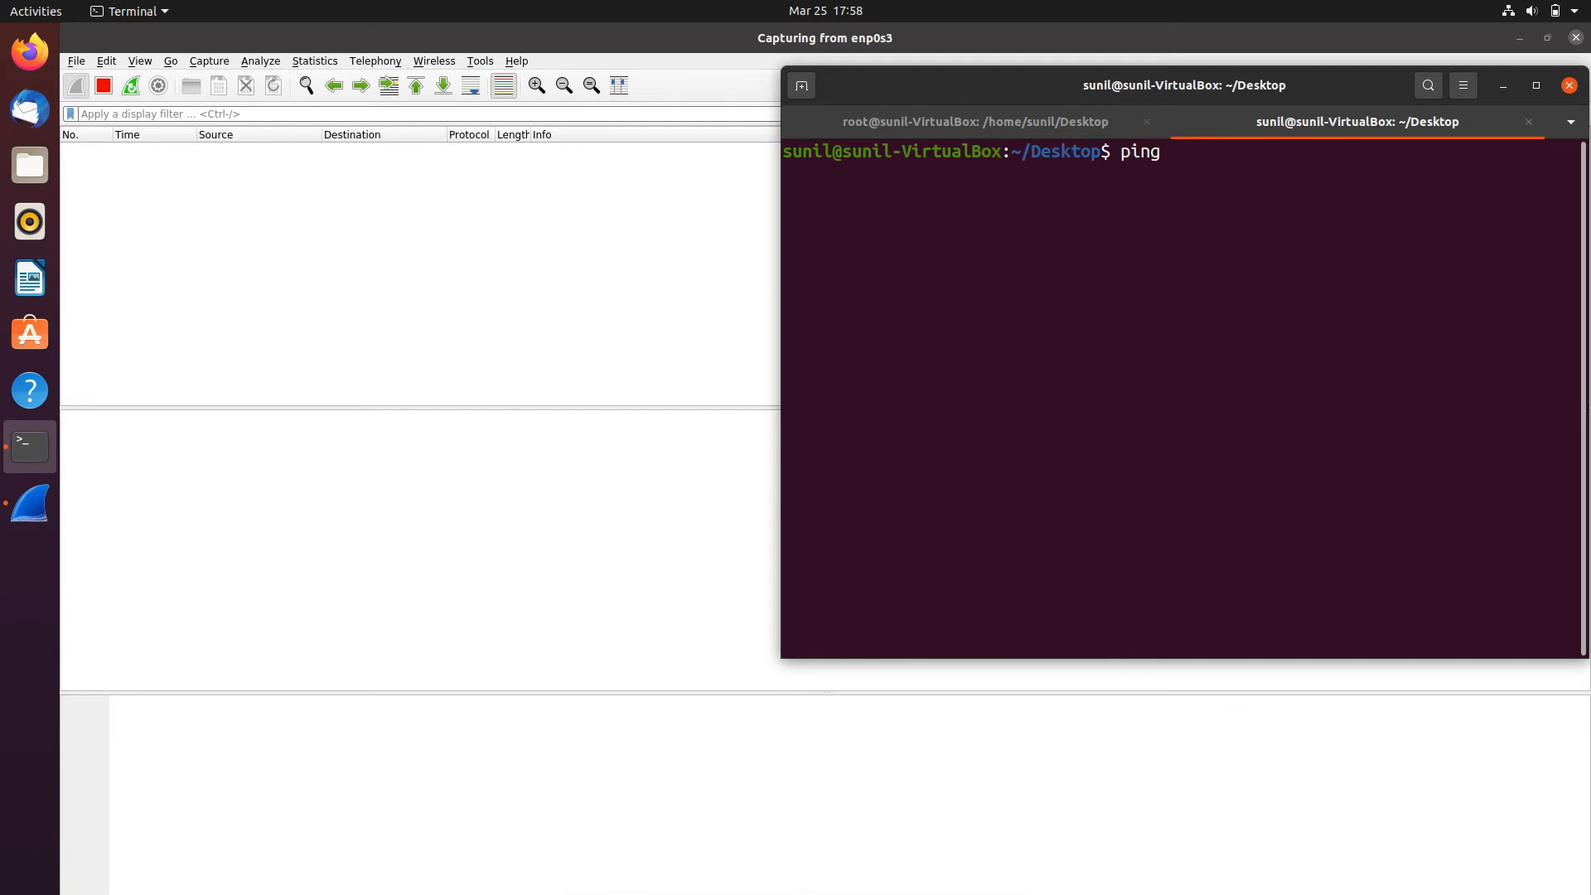
{"action": "type", "text": "google"}
- Stop the empty enp0s3 capture in Wireshark and dismiss the notice to return to the interface list
{"action": "left_click", "coordinate": [103, 86]}
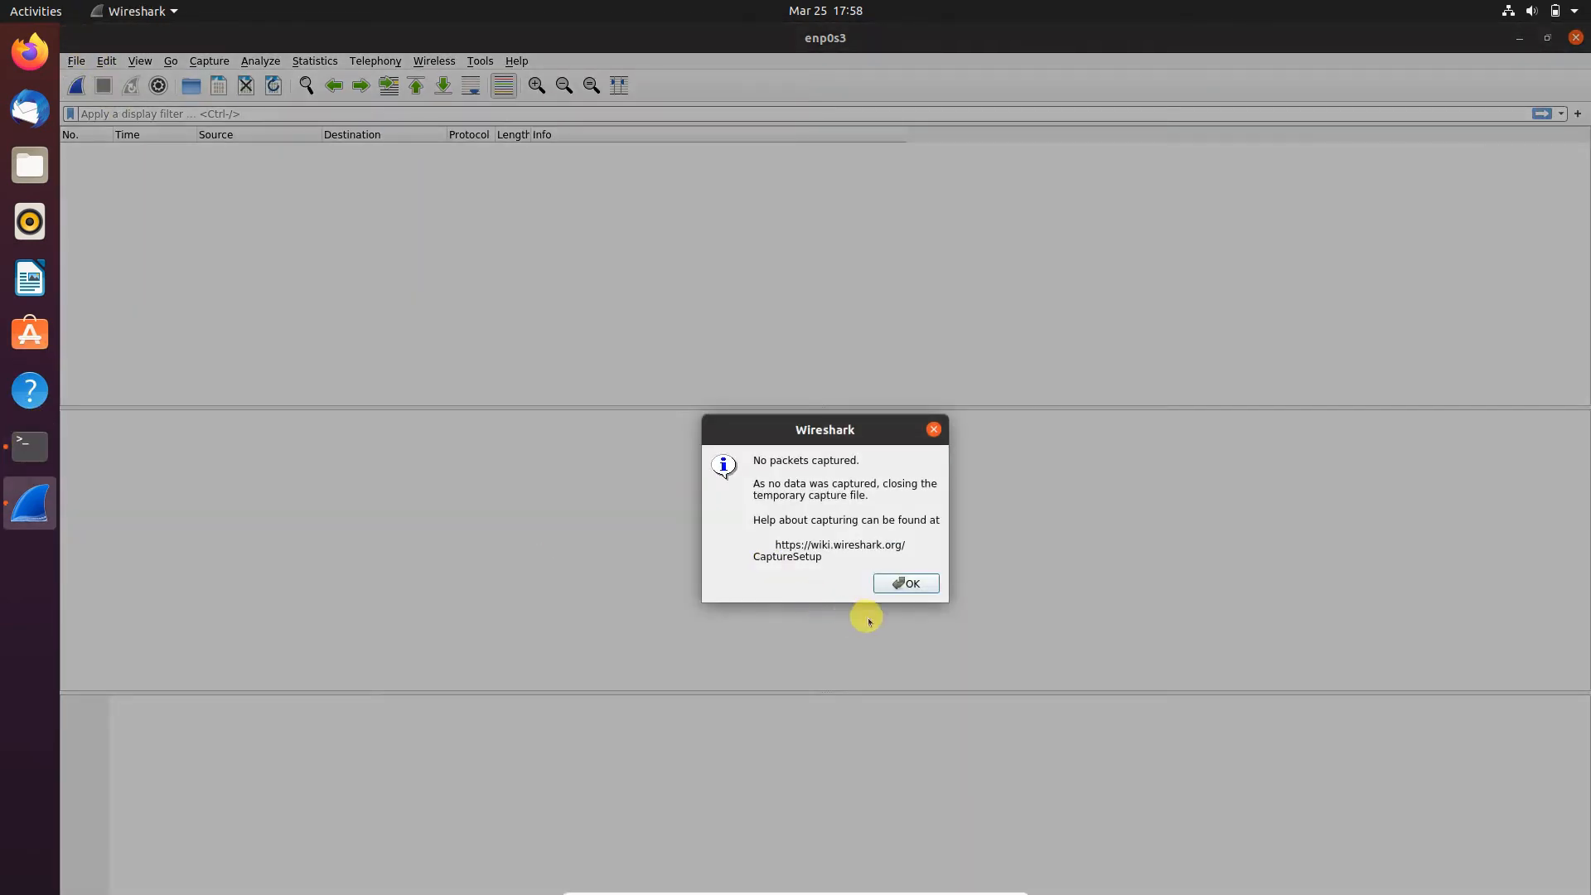
{"action": "left_click", "coordinate": [906, 584]}
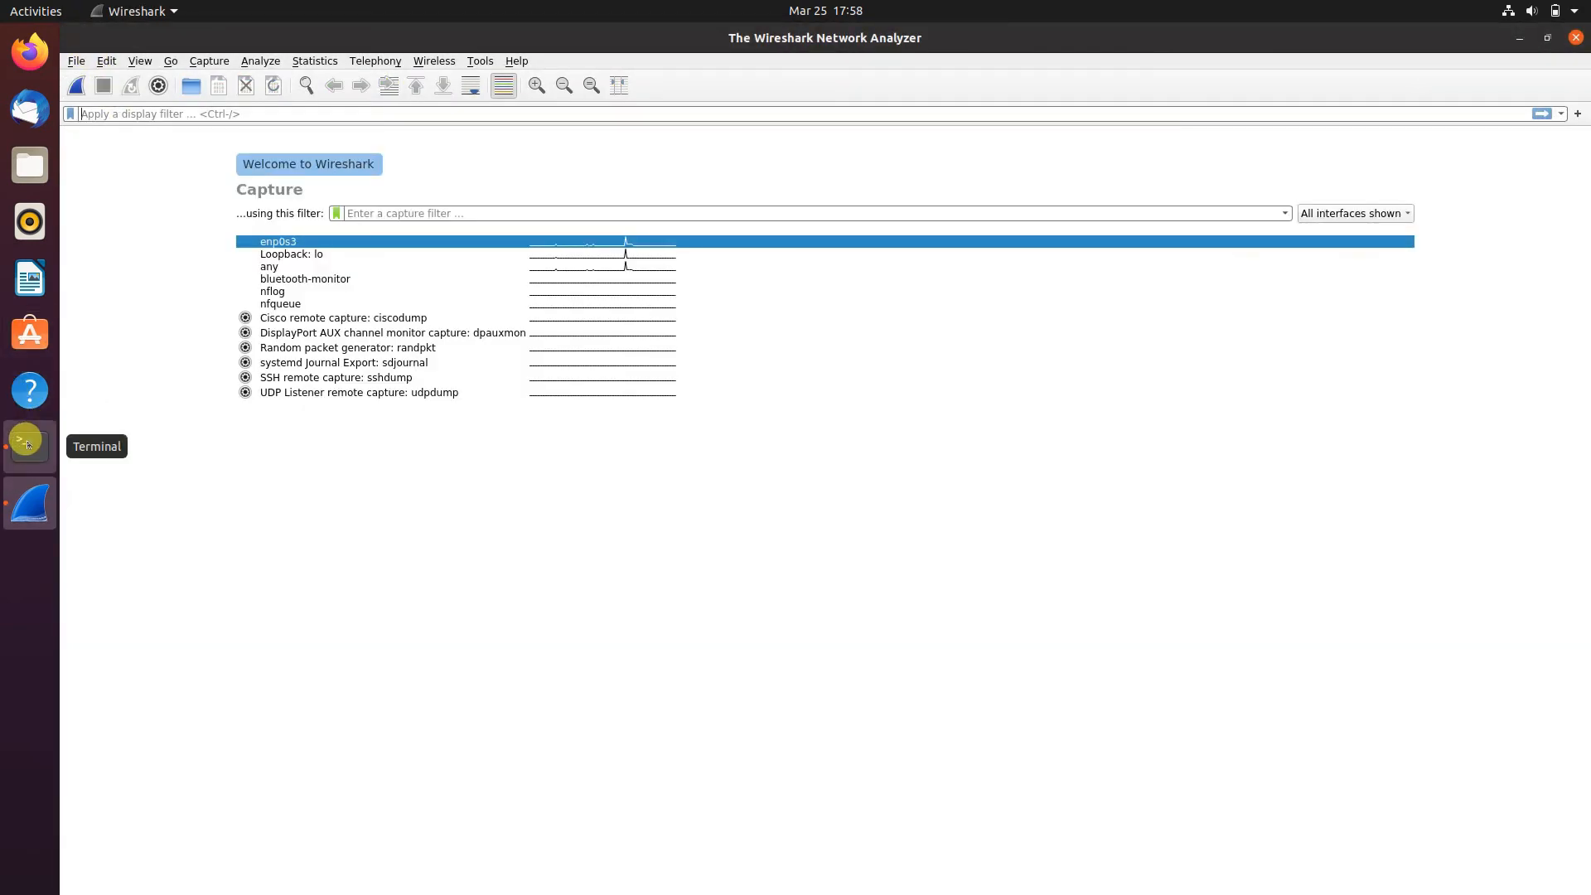
- Switch to the terminal, complete the command as ping google.com, run it and stop it after two replies
{"action": "left_click", "coordinate": [25, 444]}
{"action": "type", "text": ".com"}
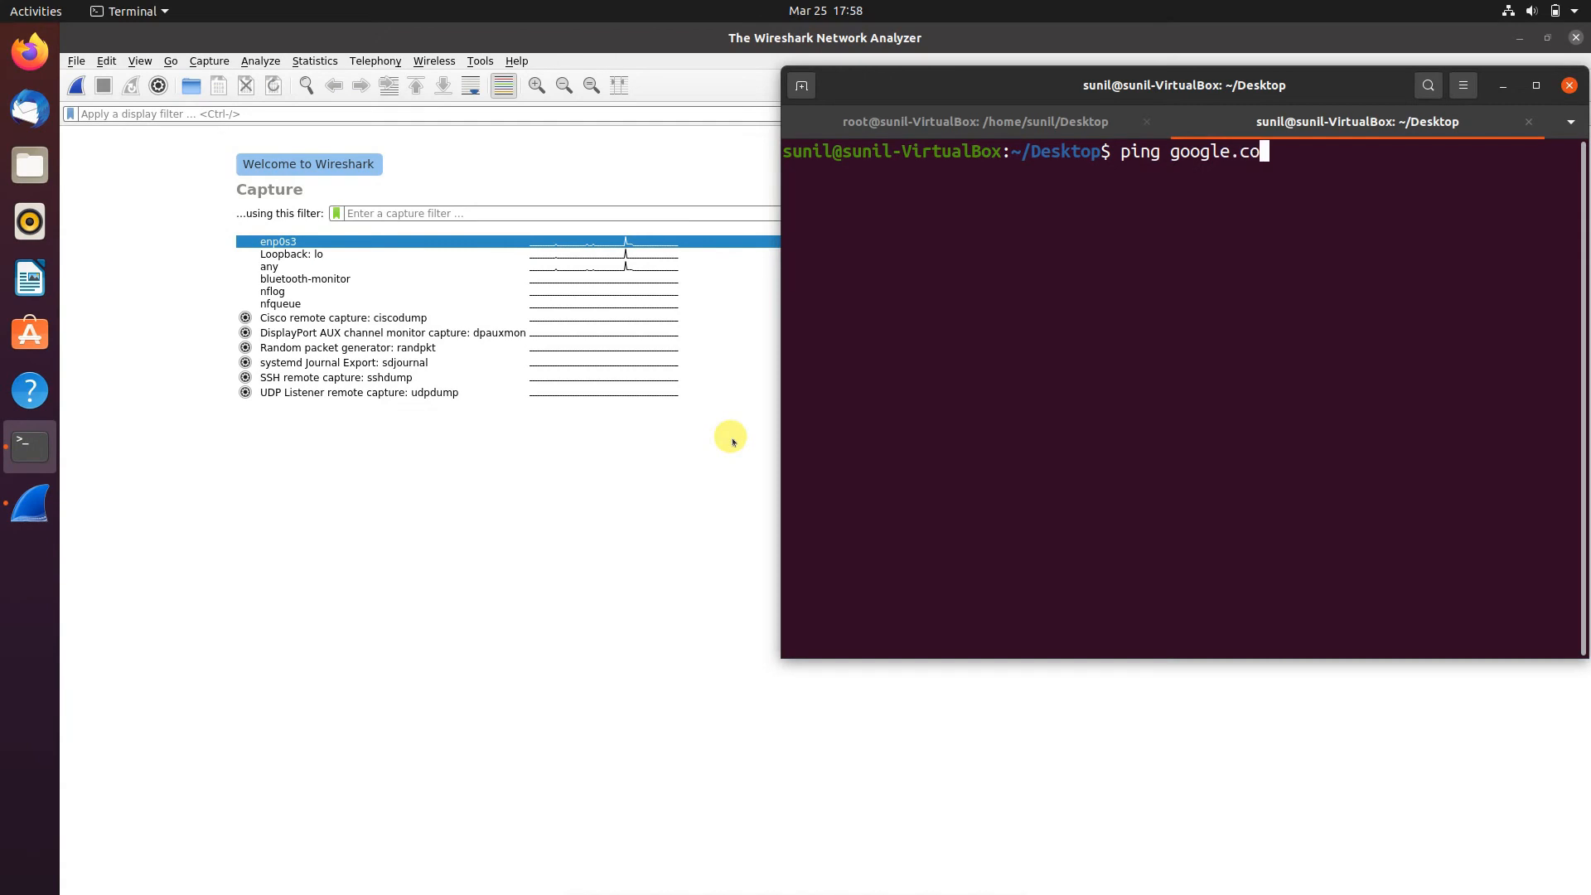
{"action": "key", "text": "Return"}
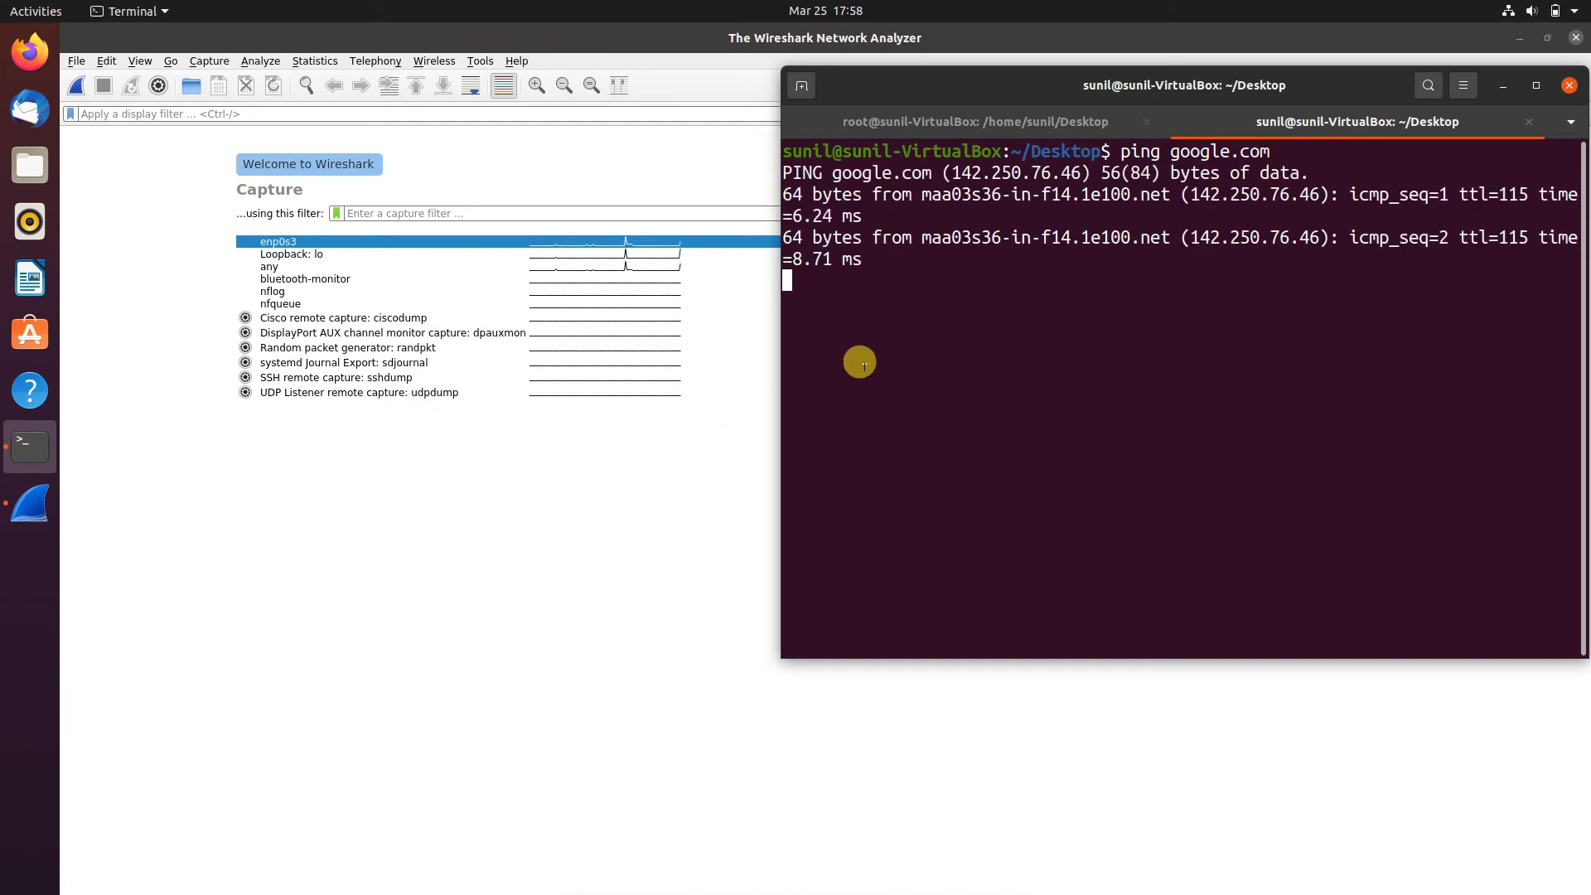
{"action": "key", "text": "ctrl+c"}
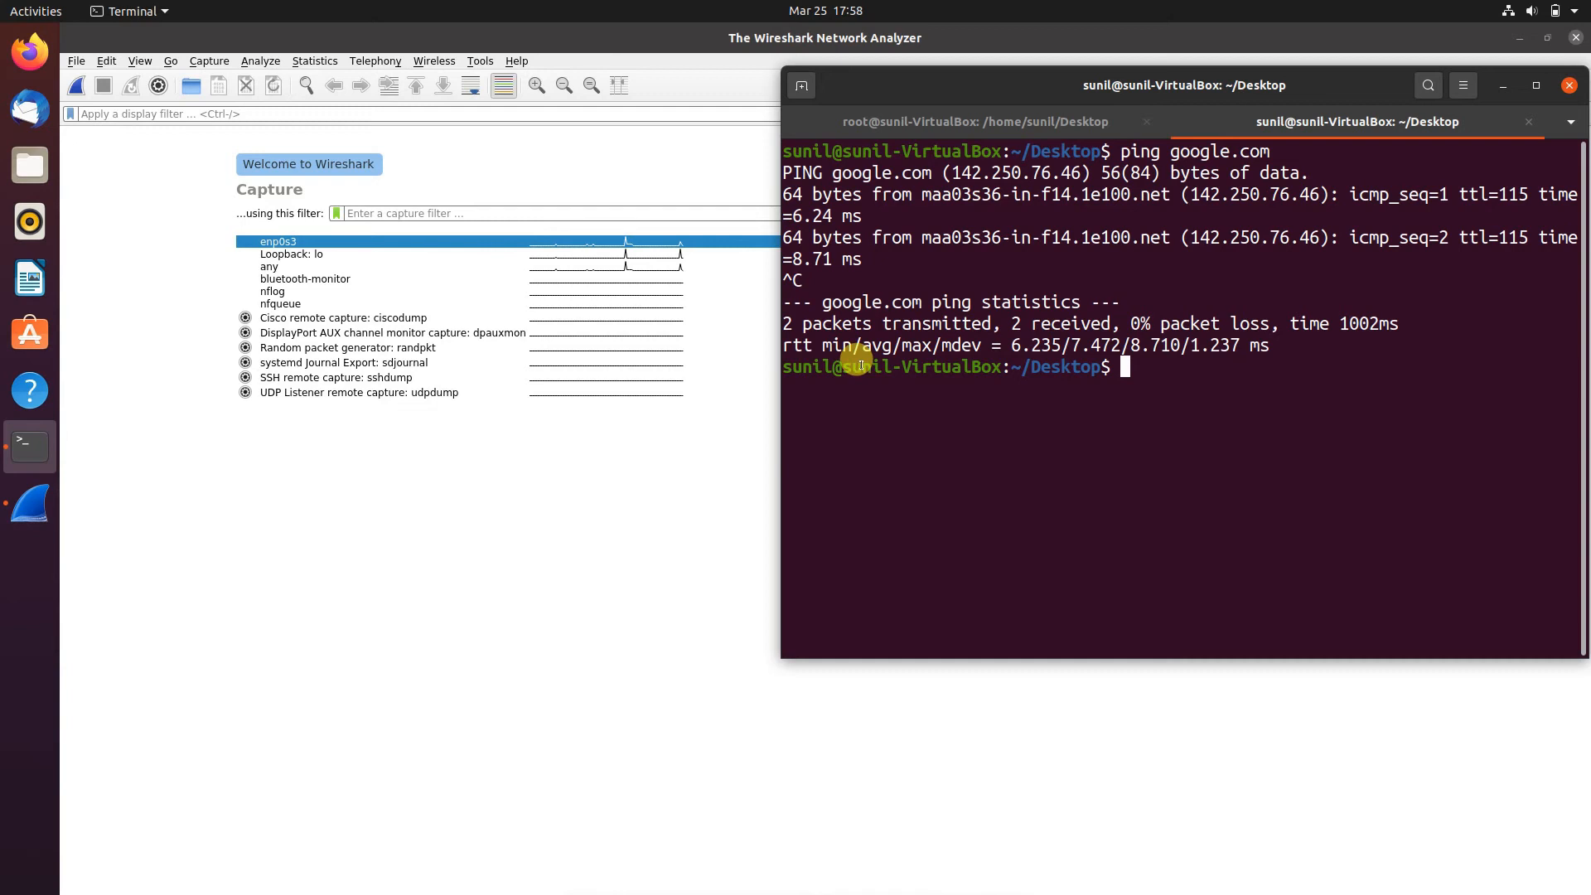
- Copy google.com's IP address 142.250.76.46 from the first line of the ping output
{"action": "left_click_drag", "start_coordinate": [1087, 176], "coordinate": [983, 163]}
{"action": "left_click", "coordinate": [1023, 165]}
{"action": "left_click_drag", "start_coordinate": [1083, 174], "coordinate": [945, 172]}
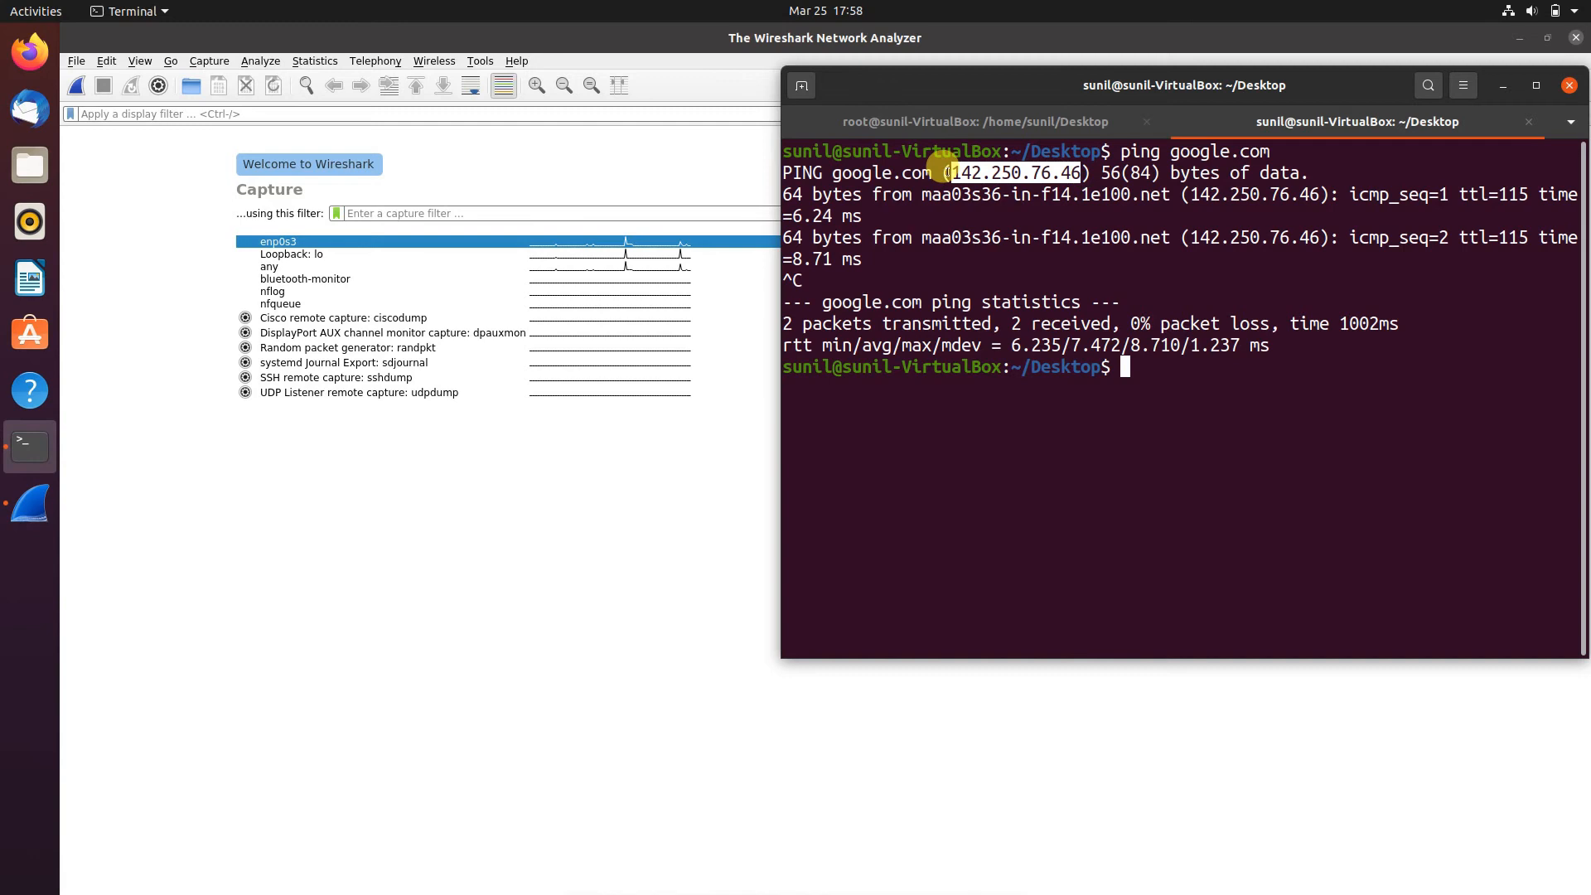
{"action": "left_click", "coordinate": [1137, 373]}
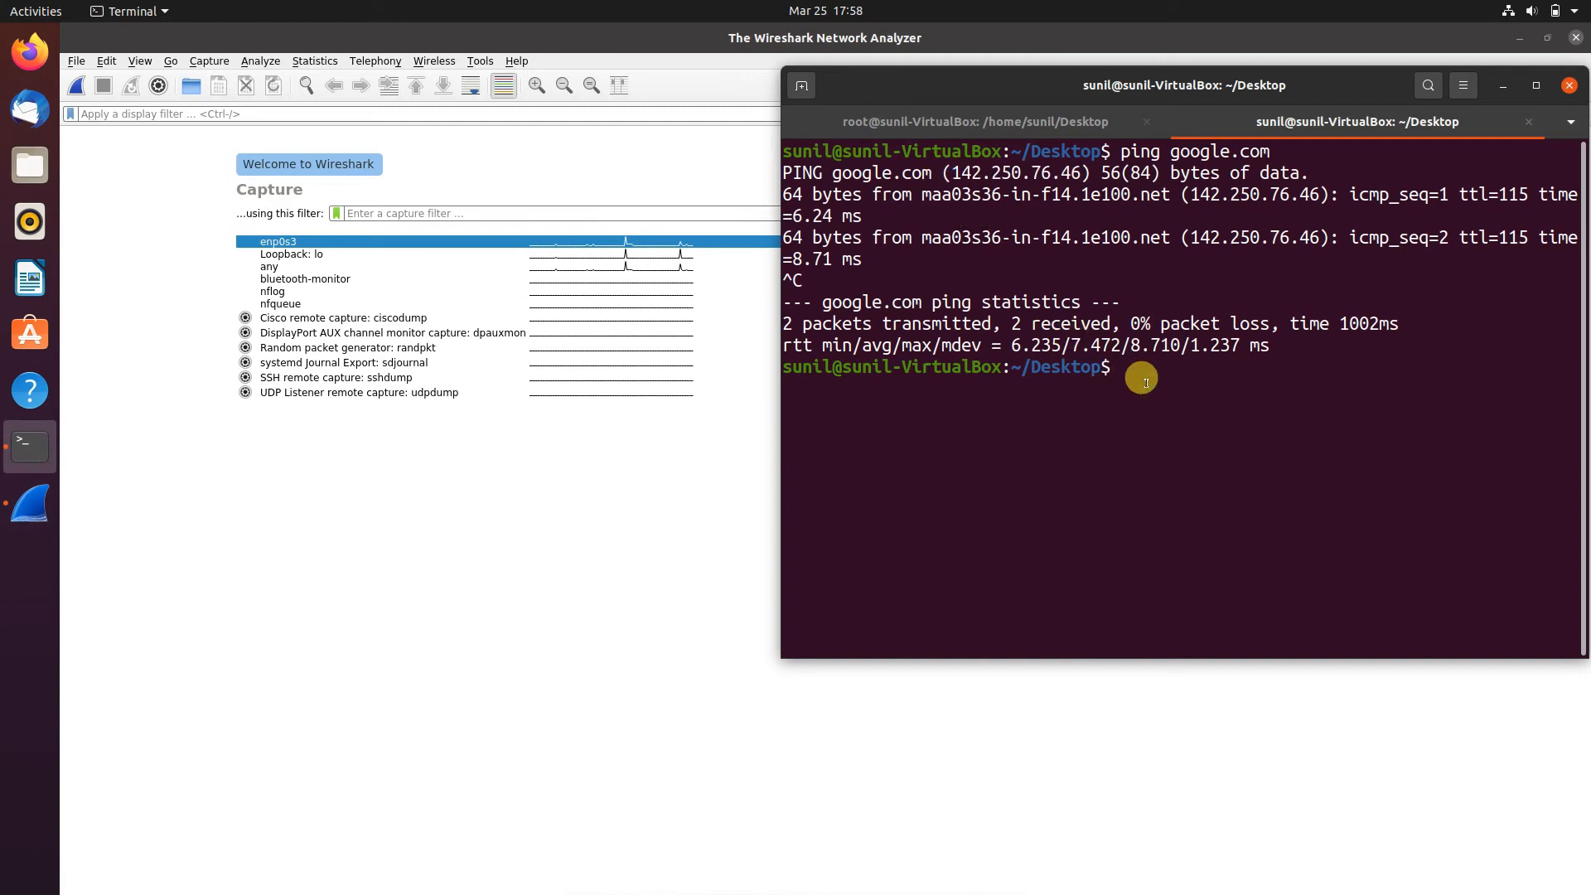
- Start capturing on enp0s3 in Wireshark and ping 142.250.76.46 from the terminal, stopping after four replies
{"action": "double_click", "coordinate": [408, 240]}
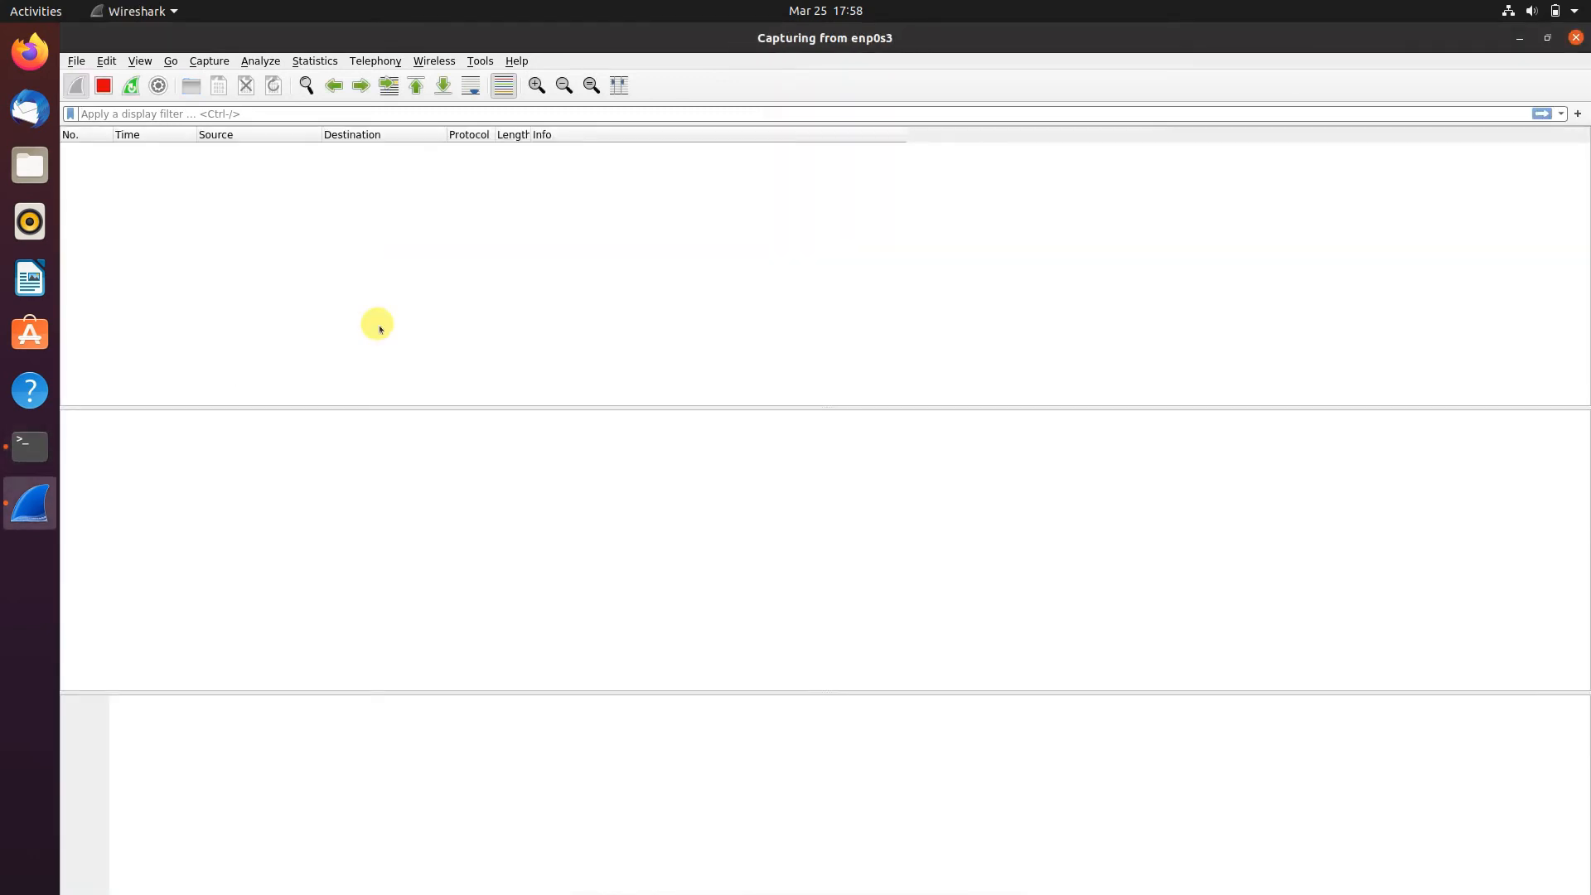
{"action": "left_click", "coordinate": [30, 446]}
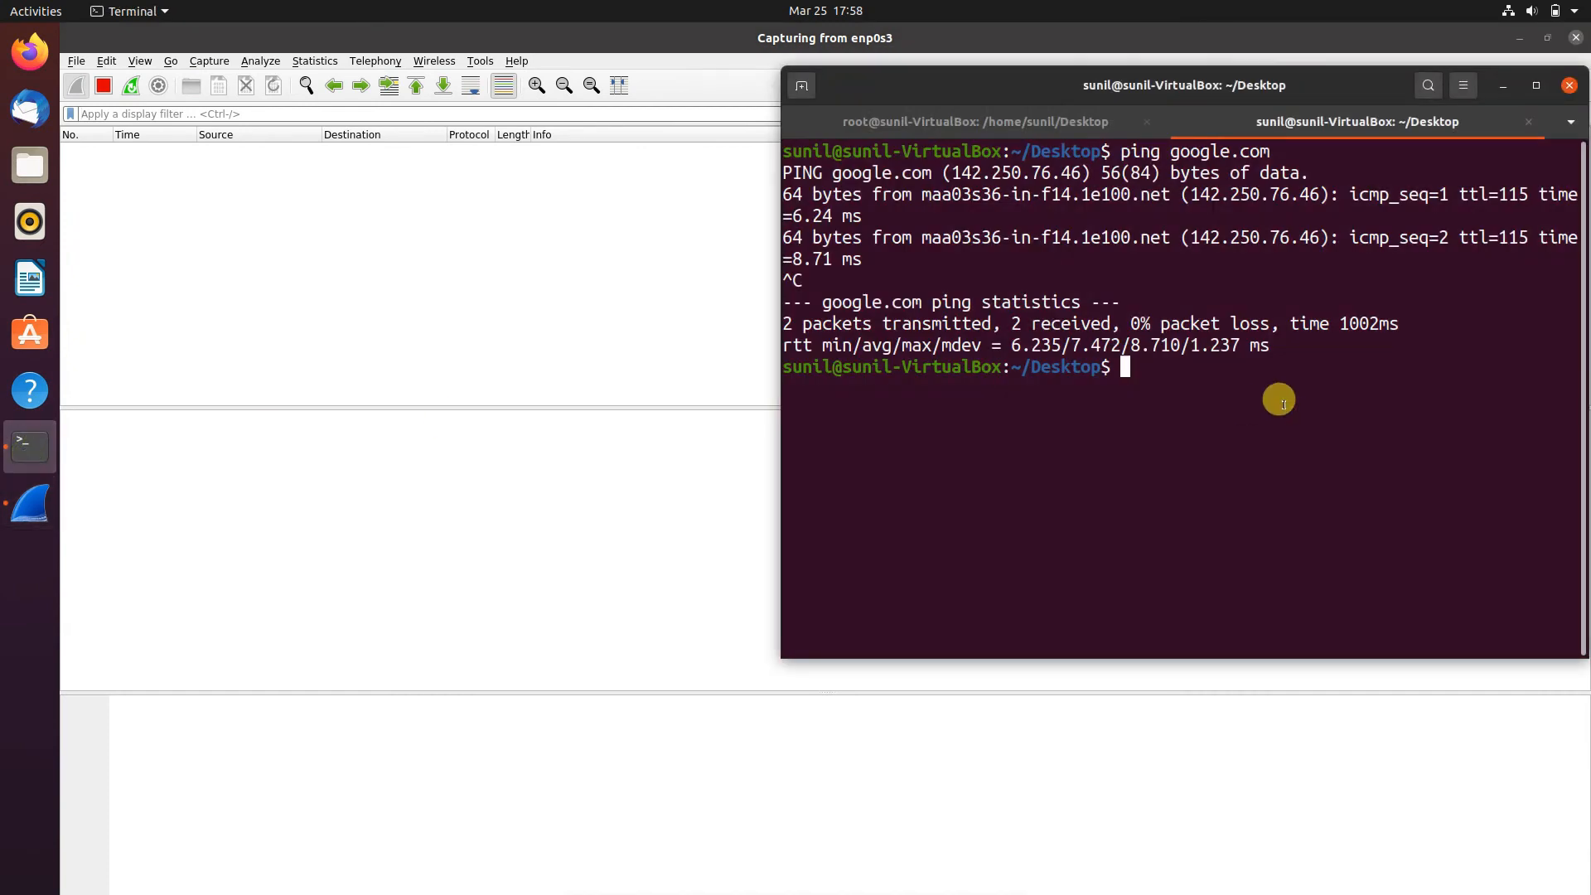
{"action": "type", "text": "ping"}
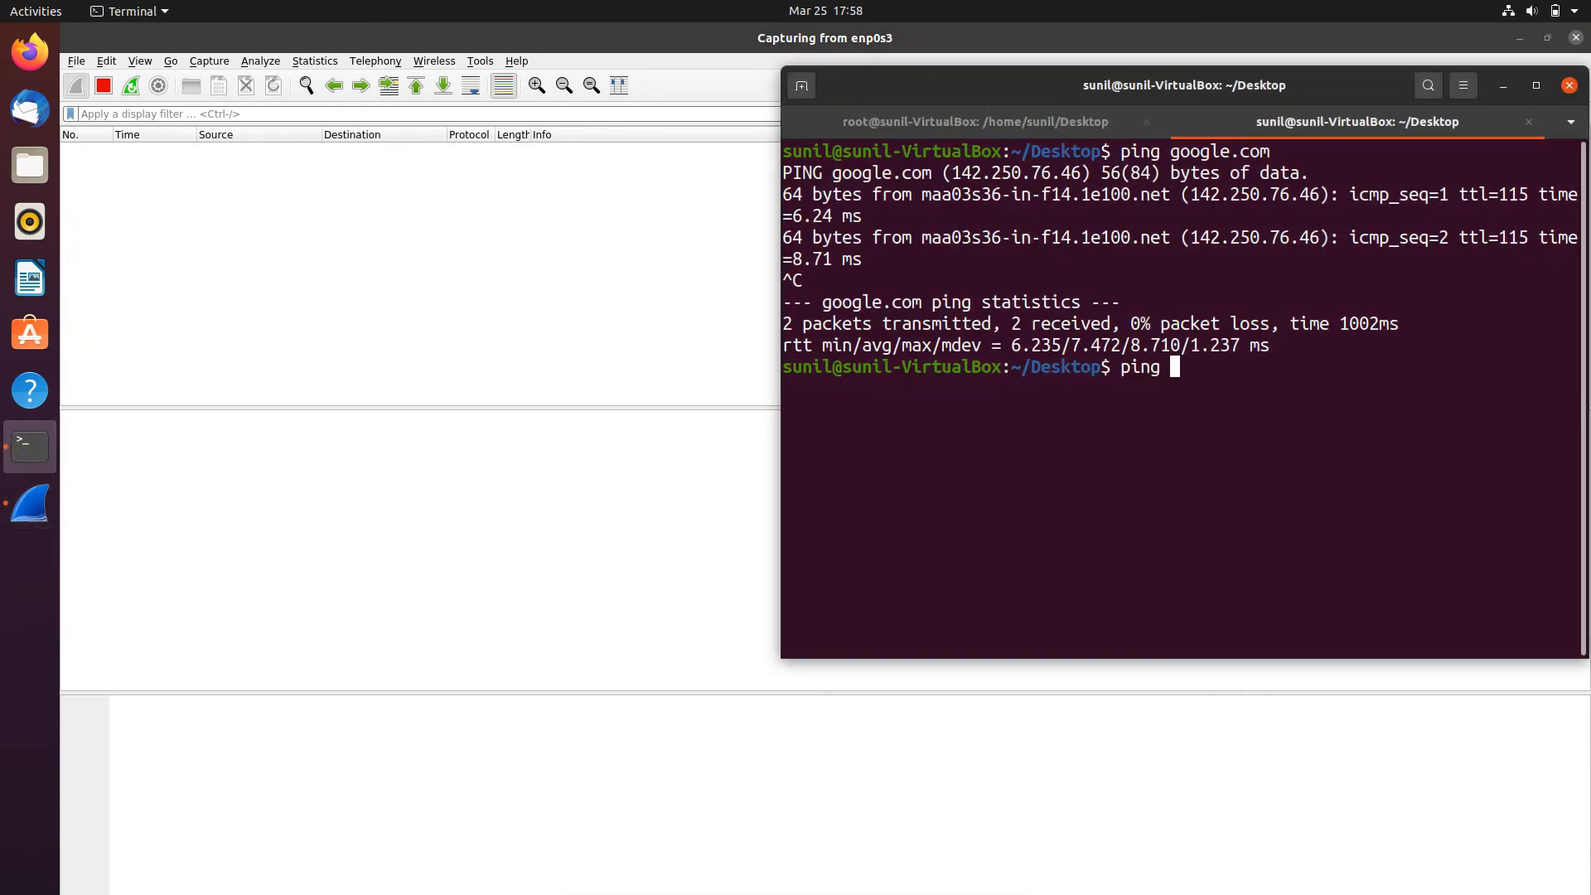
{"action": "key", "text": "ctrl+shift+v"}
{"action": "key", "text": "Return"}
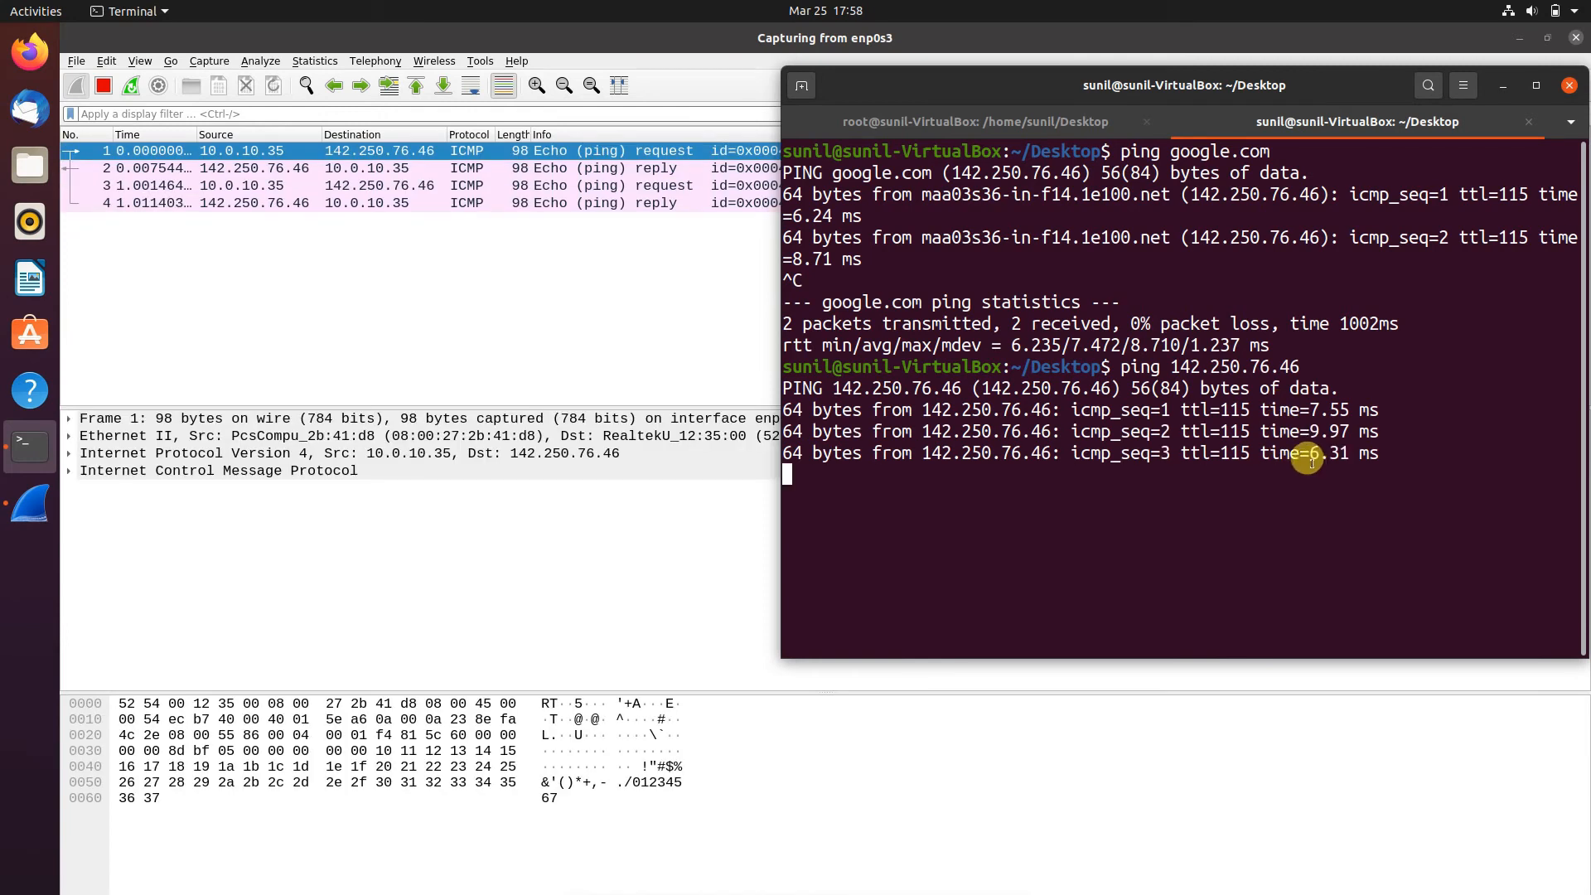
{"action": "key", "text": "ctrl+c"}
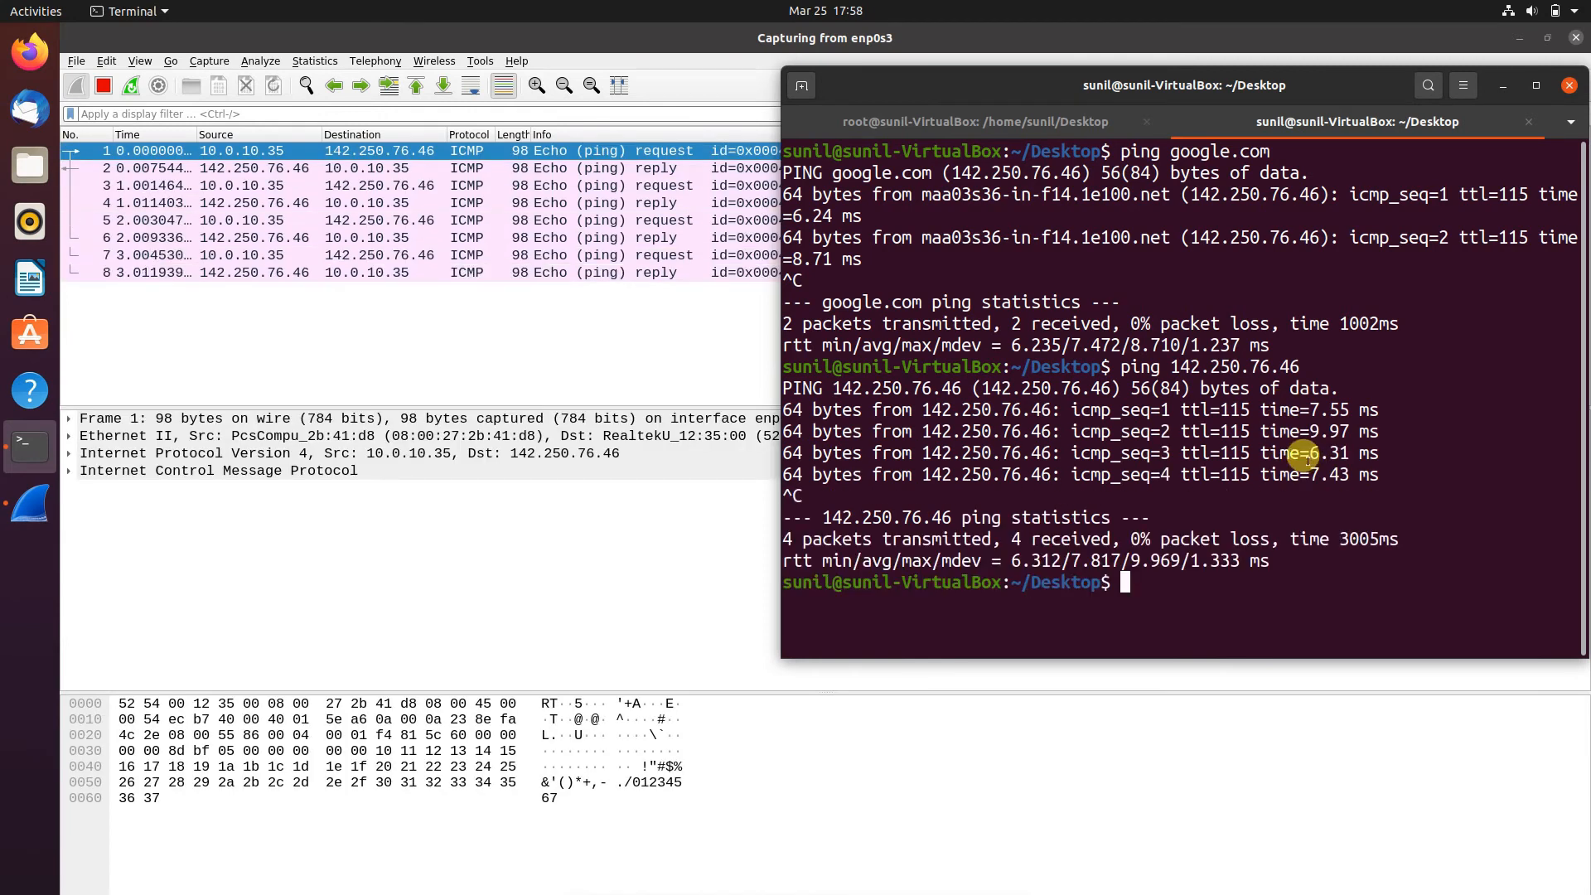
- Return to Wireshark and stop the enp0s3 capture
{"action": "left_click", "coordinate": [559, 375]}
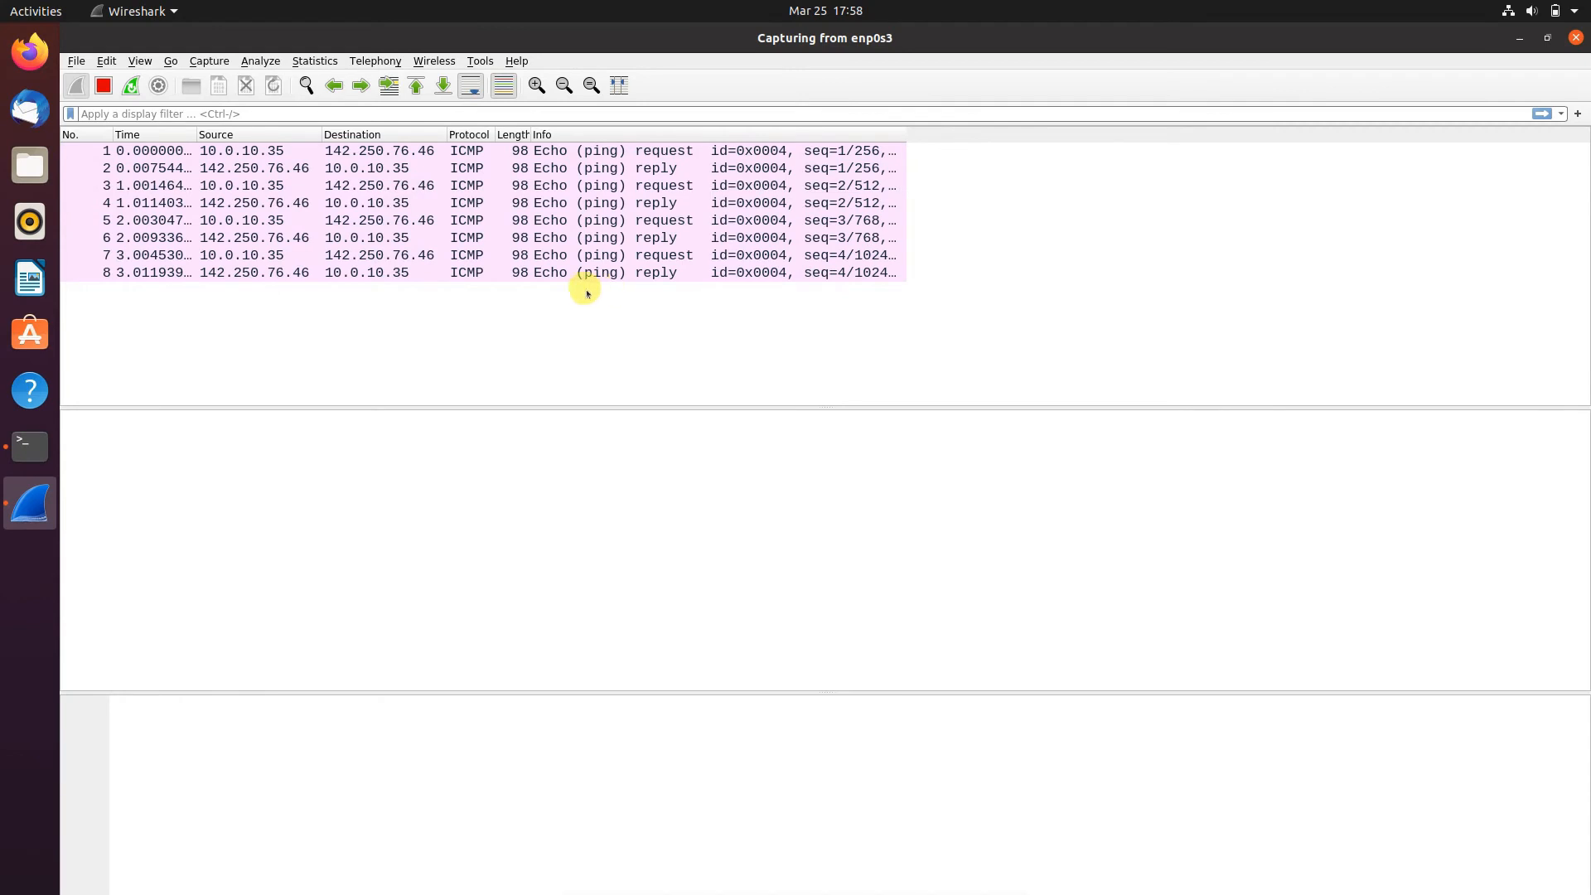
{"action": "left_click", "coordinate": [103, 85]}
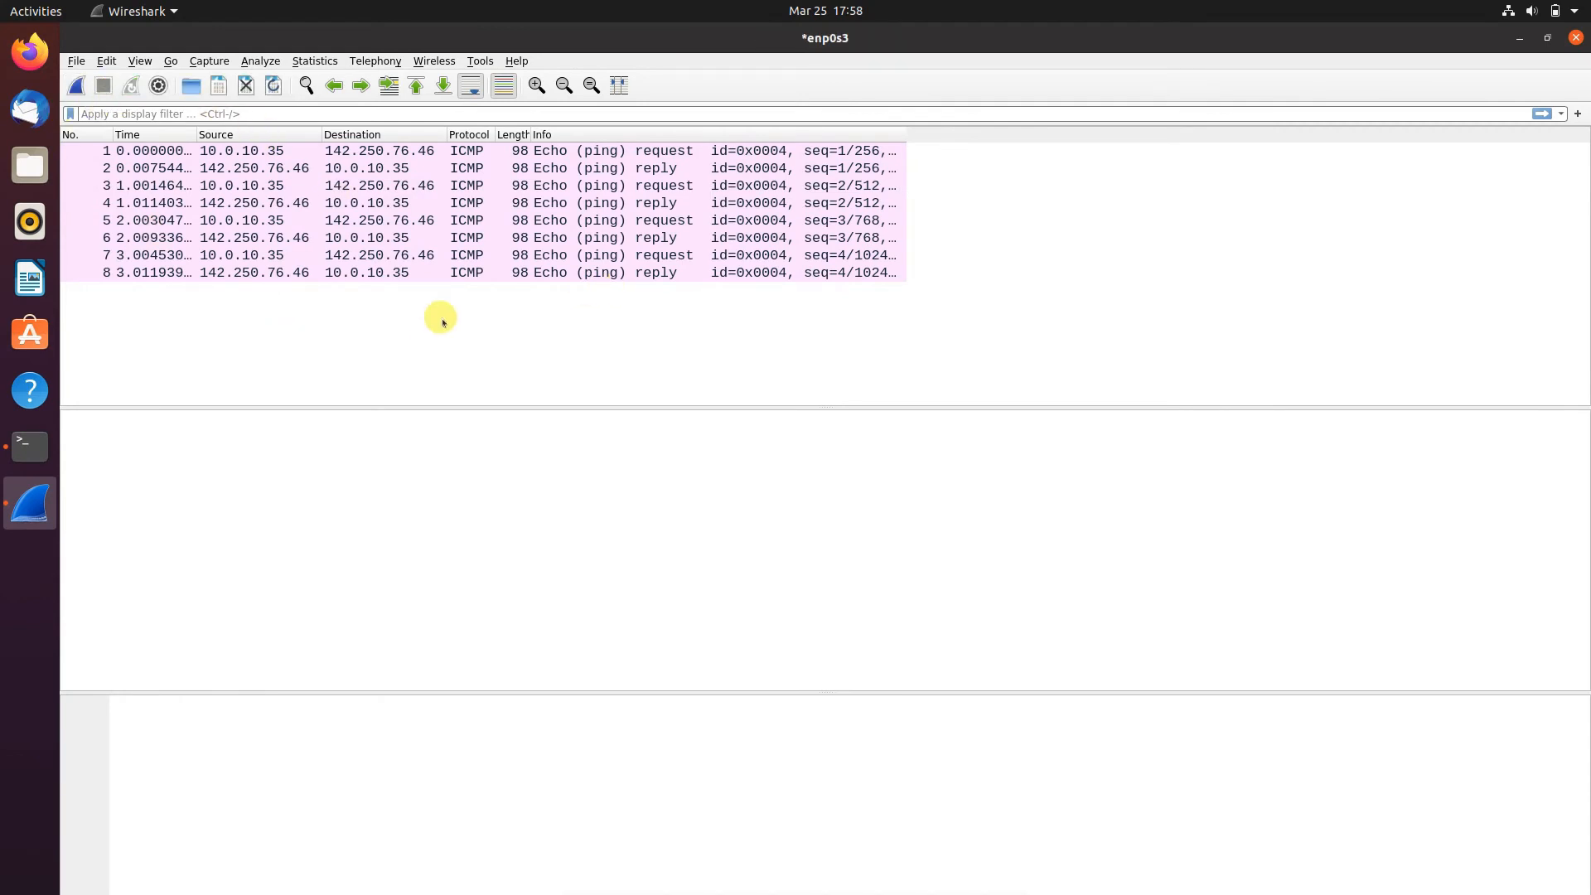
{"action": "left_click", "coordinate": [472, 206]}
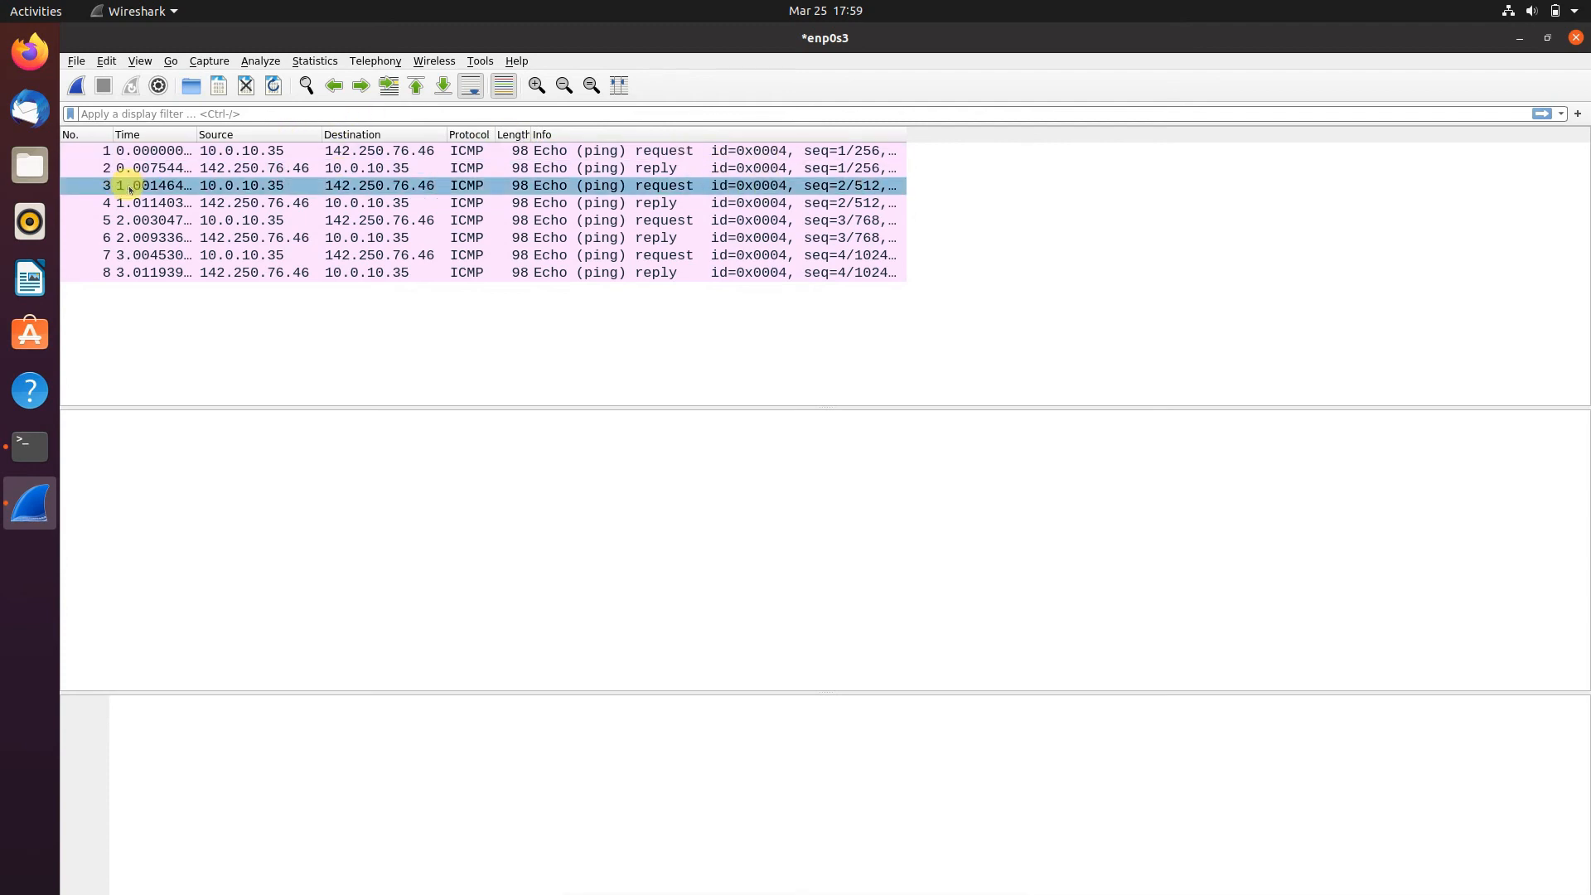
- Sort the captured packets by Info and then by Destination to group the ICMP replies and requests
{"action": "left_click", "coordinate": [543, 134]}
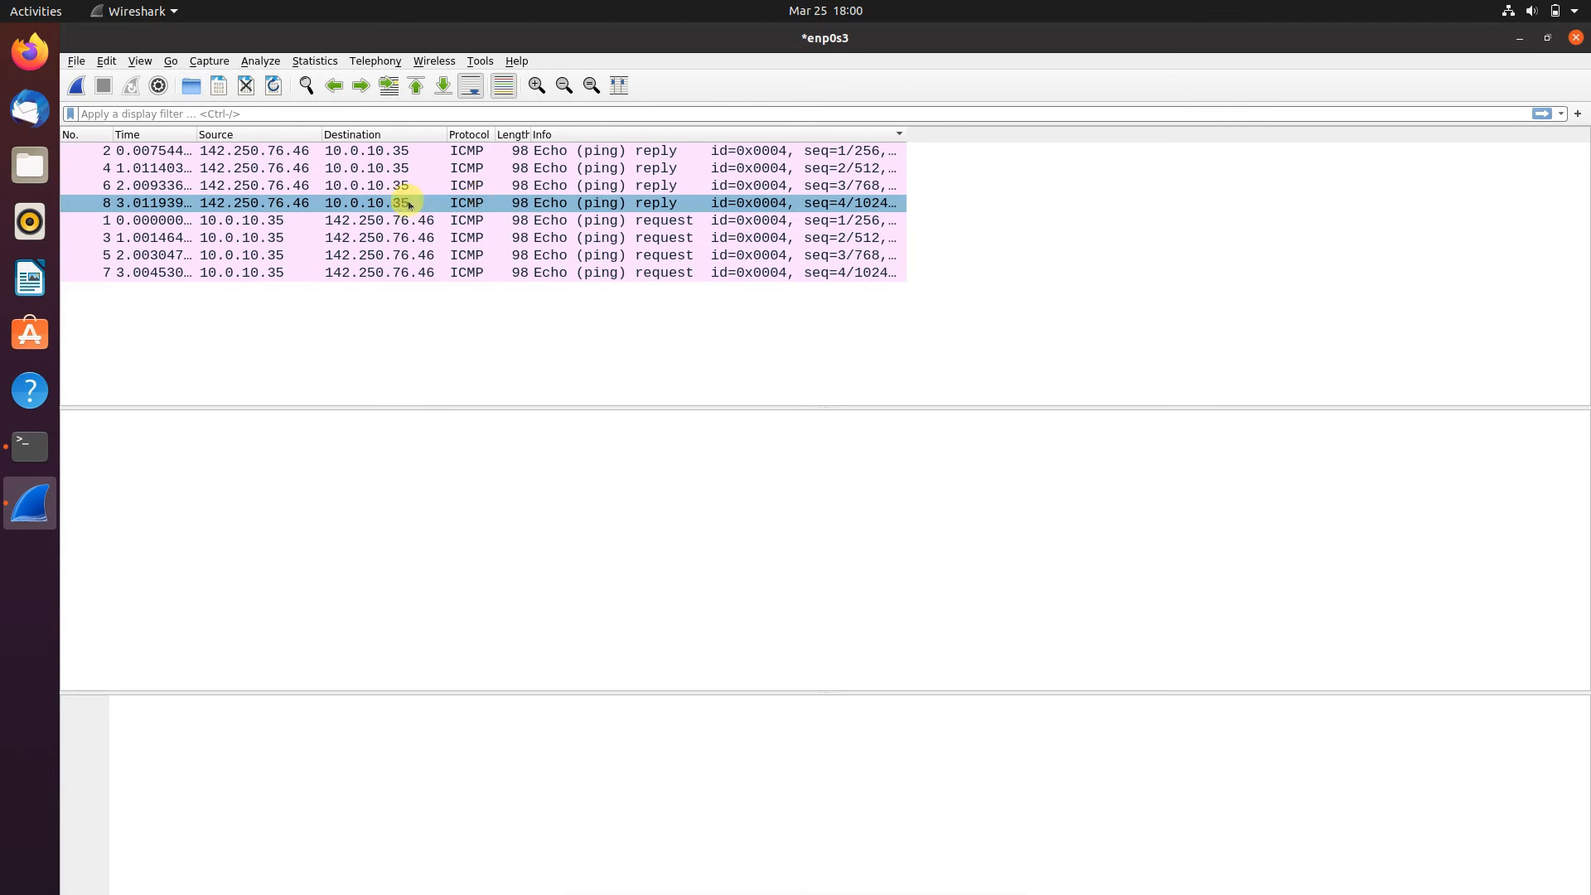
{"action": "left_click", "coordinate": [370, 148]}
{"action": "left_click", "coordinate": [358, 135]}
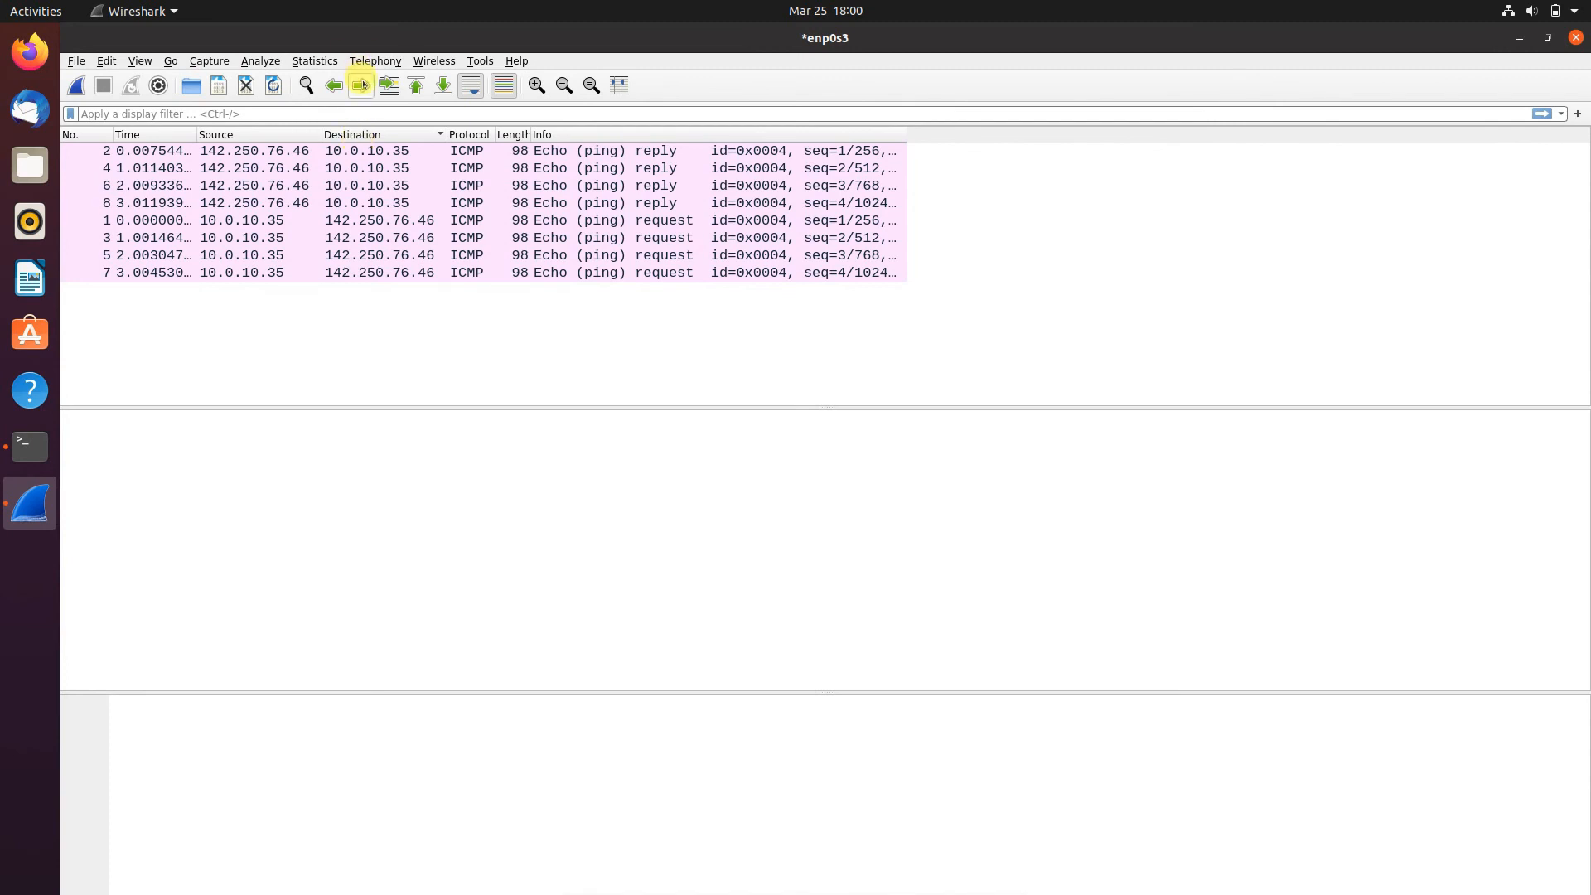
- Compare the ICMP echo requests with their replies, matching packet 1 with 2, 3 with 4, and 5 with 6
{"action": "left_click", "coordinate": [312, 205]}
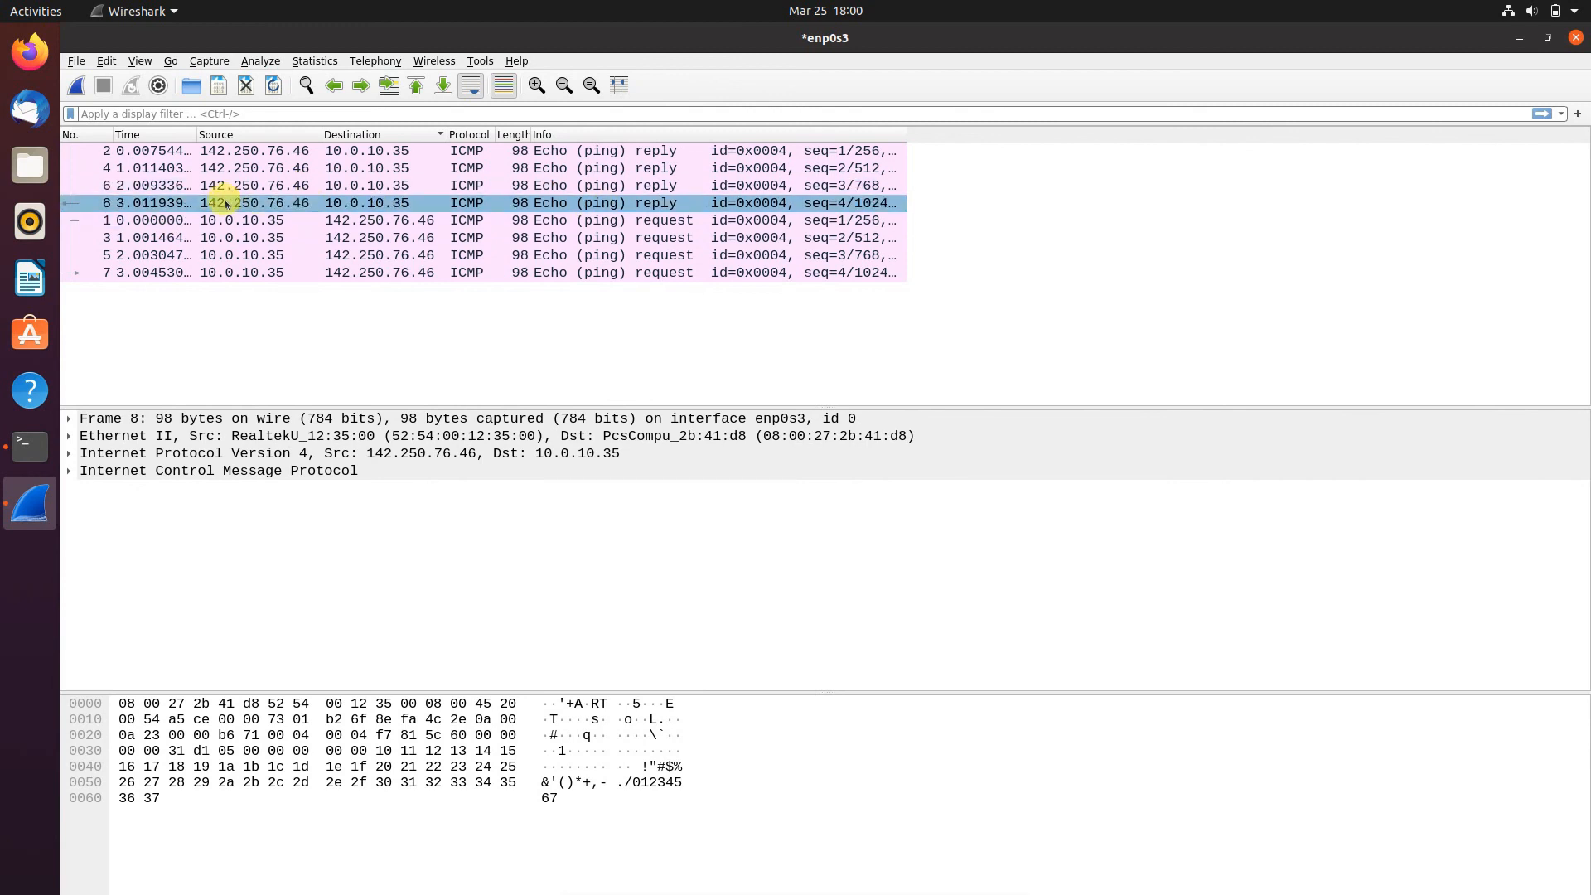
{"action": "left_click", "coordinate": [643, 238]}
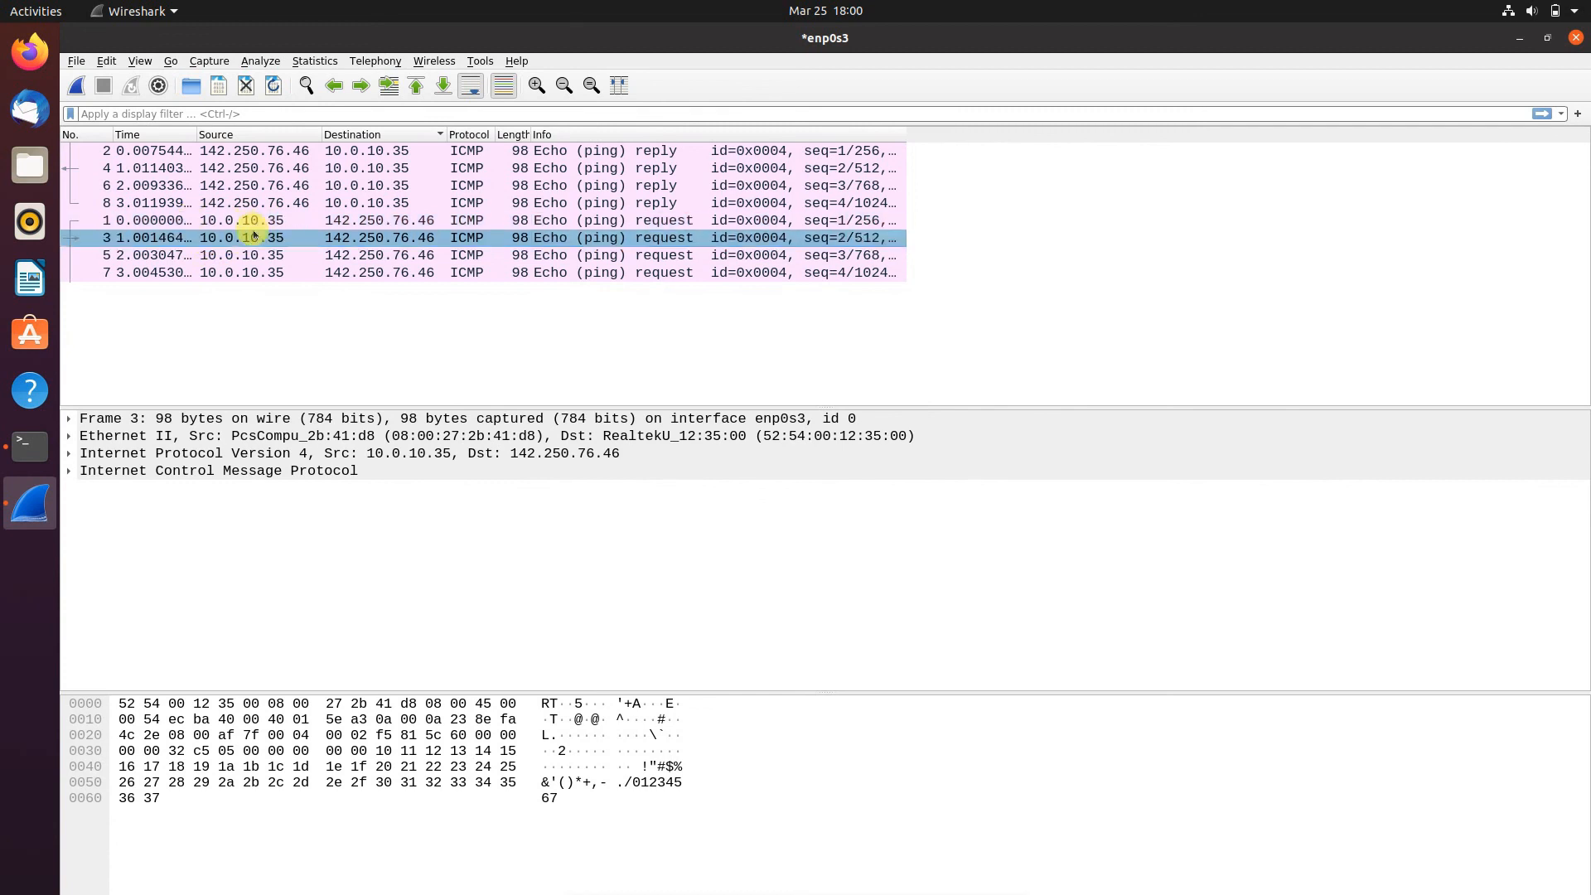
{"action": "left_click", "coordinate": [107, 220]}
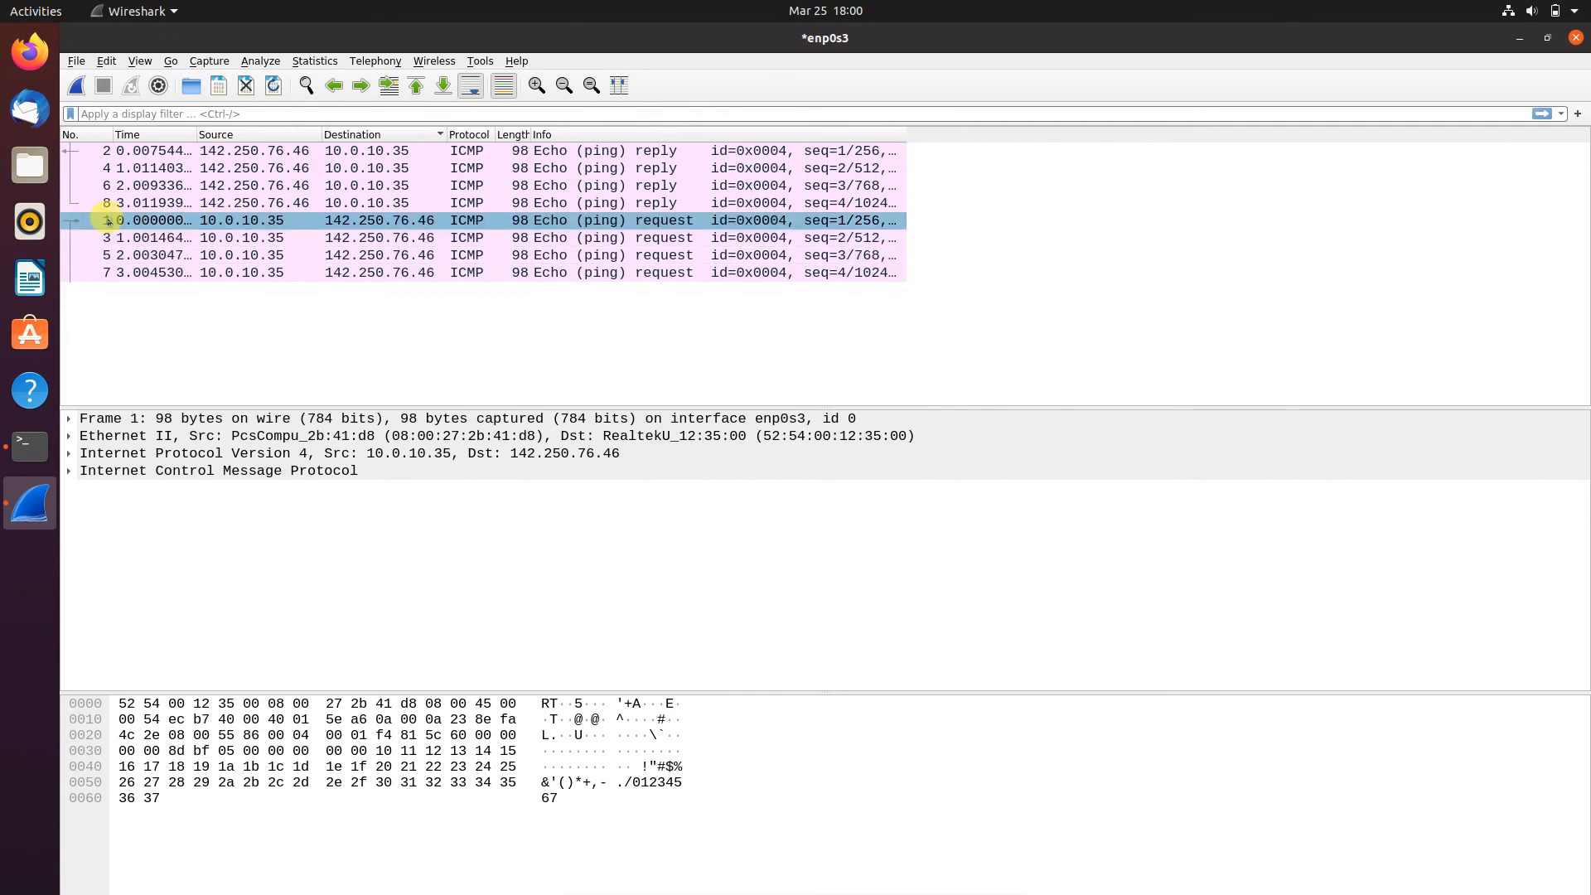
{"action": "left_click", "coordinate": [108, 151]}
{"action": "left_click", "coordinate": [120, 238]}
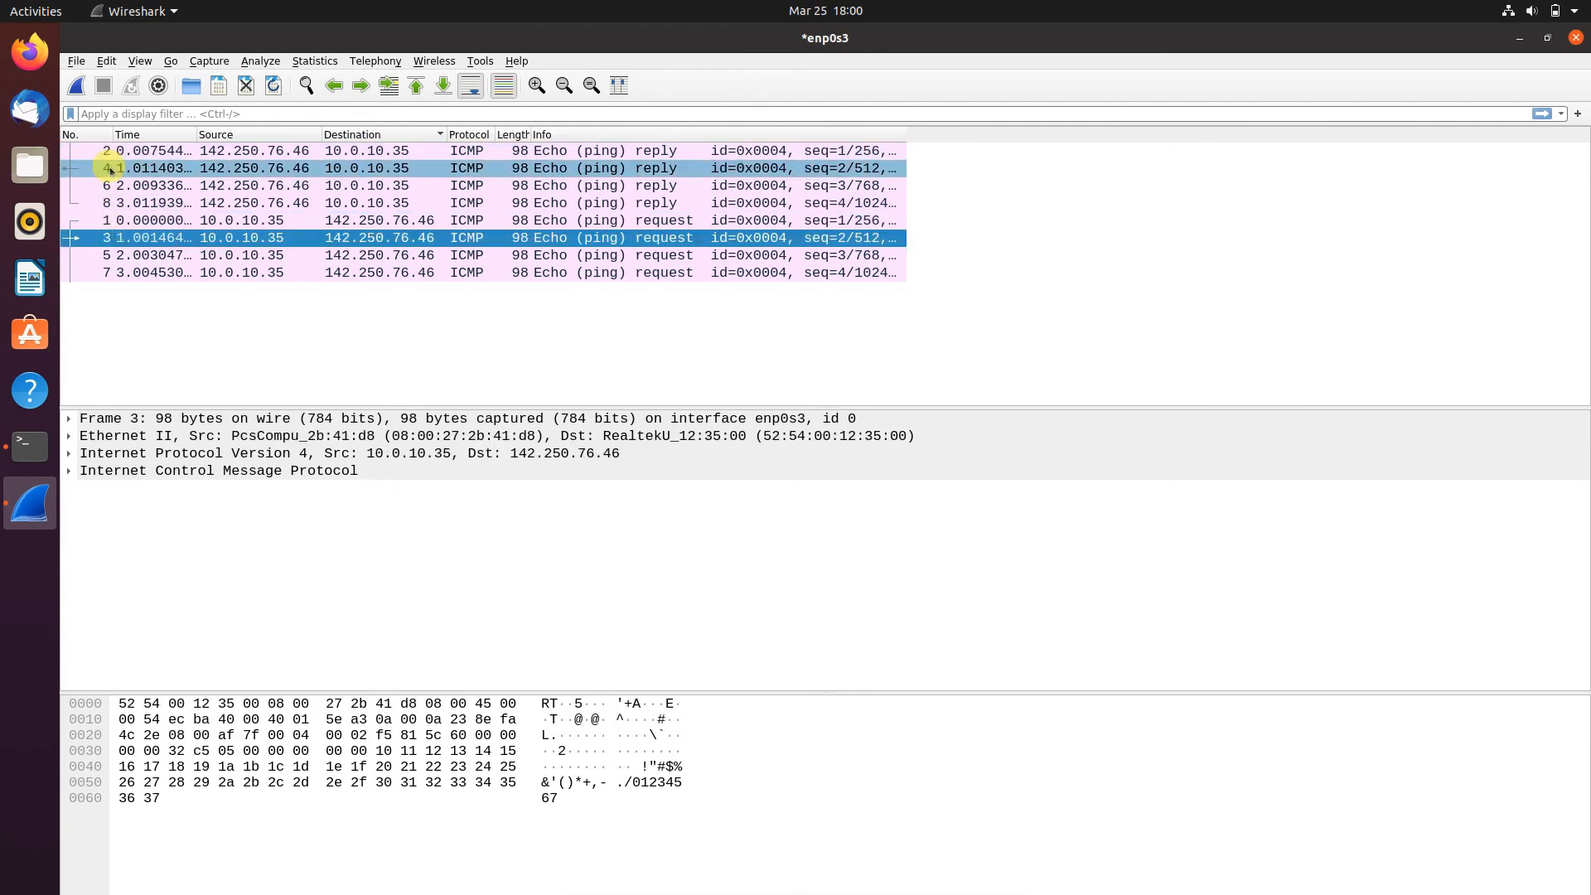
{"action": "left_click", "coordinate": [110, 169]}
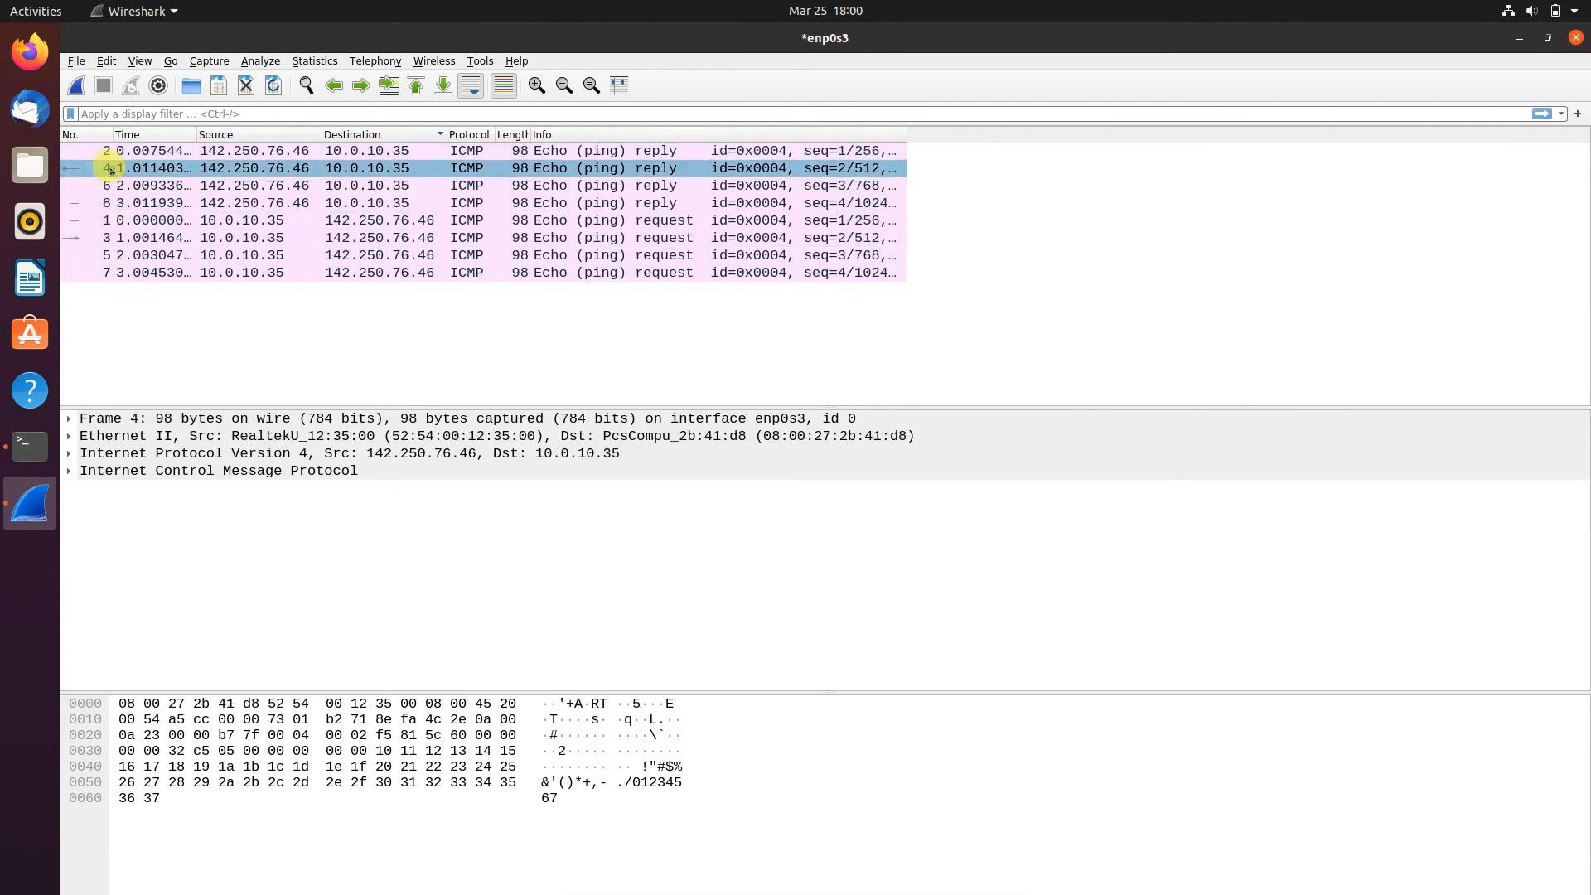
{"action": "left_click", "coordinate": [117, 255]}
{"action": "left_click", "coordinate": [116, 187]}
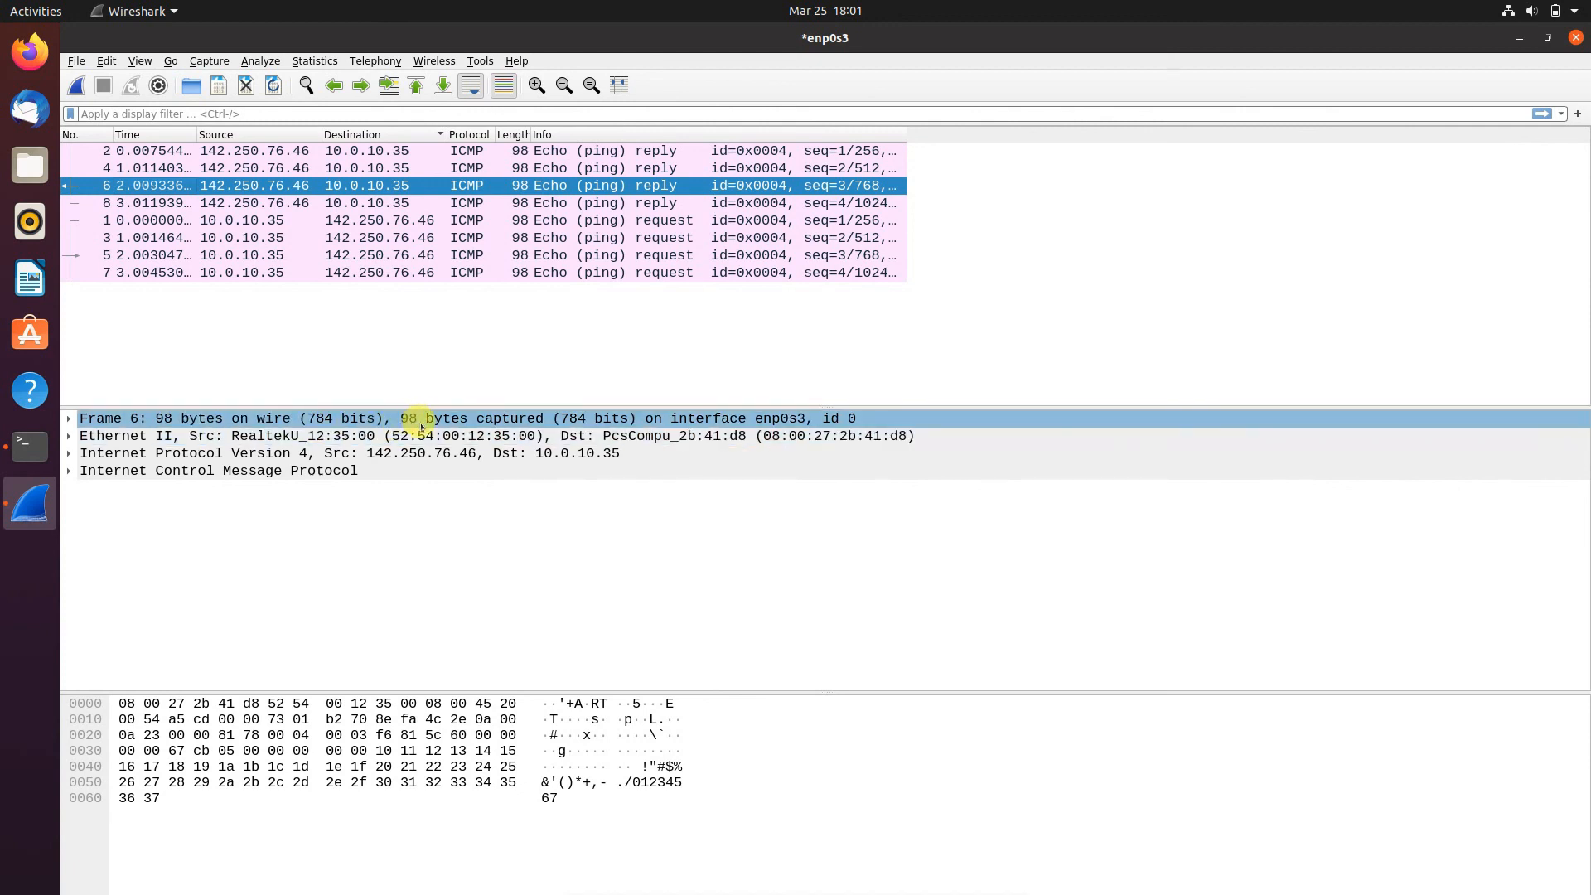
- Examine the Ethernet II source and destination addresses of ICMP reply packet 6 and their bytes
{"action": "left_click", "coordinate": [462, 432]}
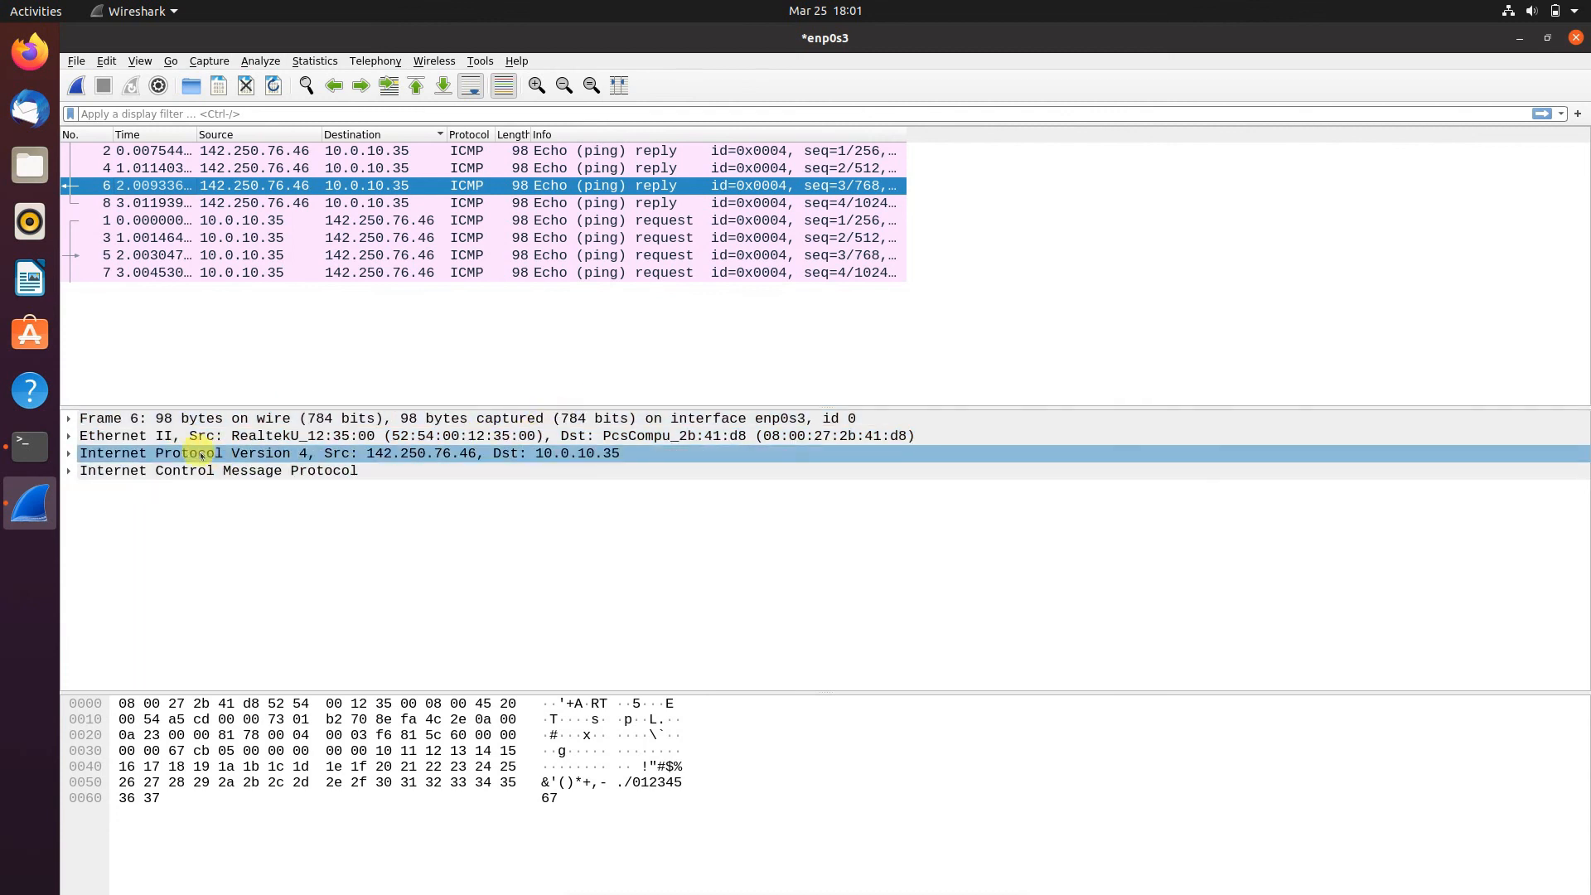
{"action": "left_click", "coordinate": [802, 436]}
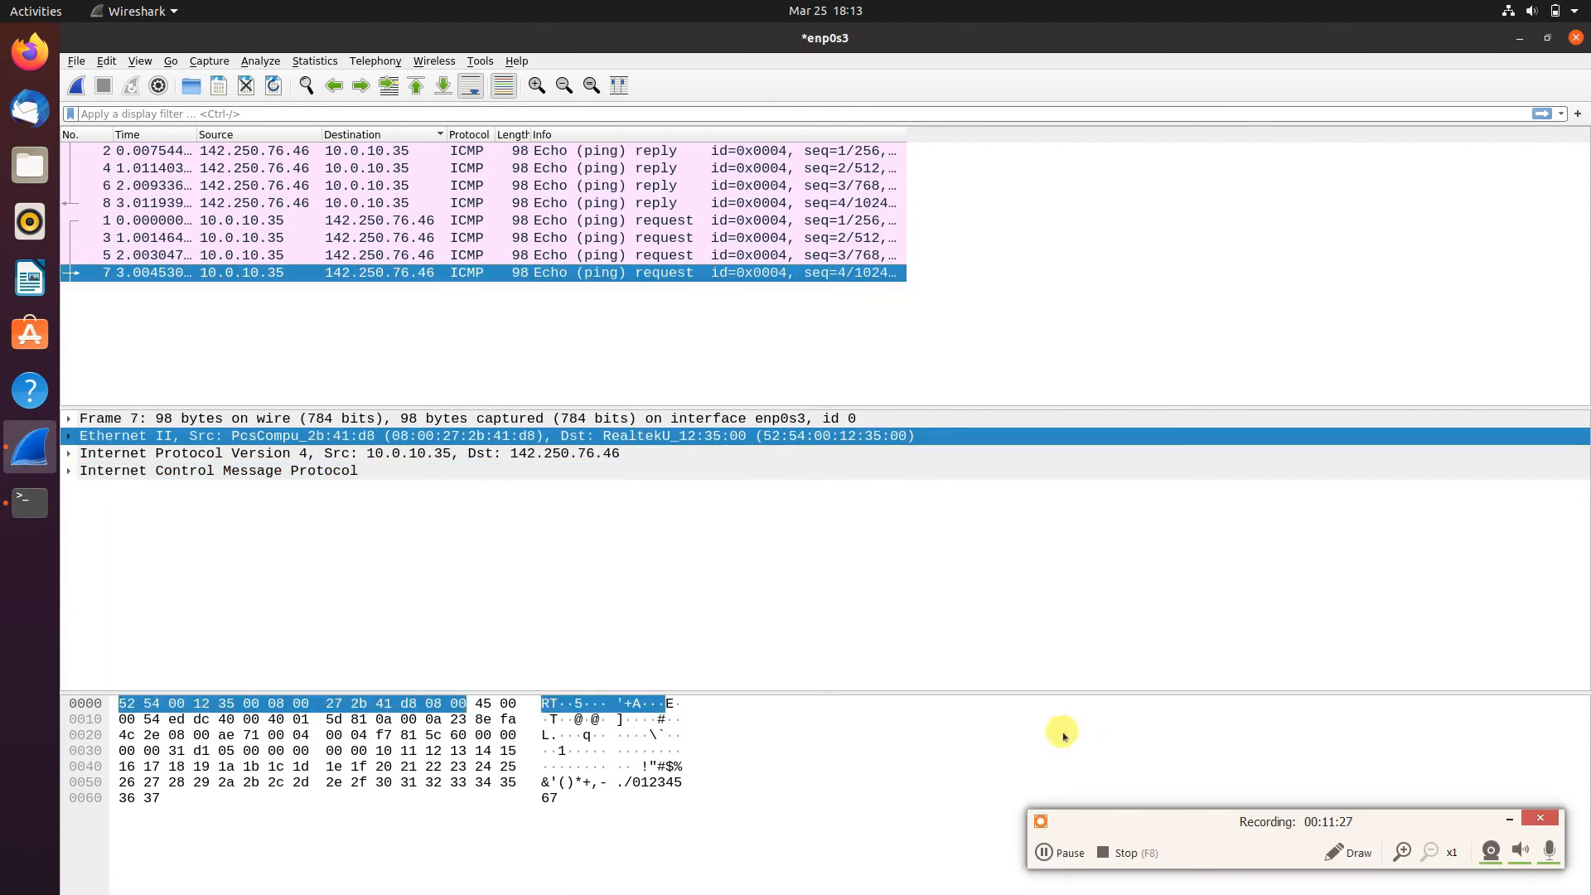
{"action": "left_click", "coordinate": [1116, 740]}
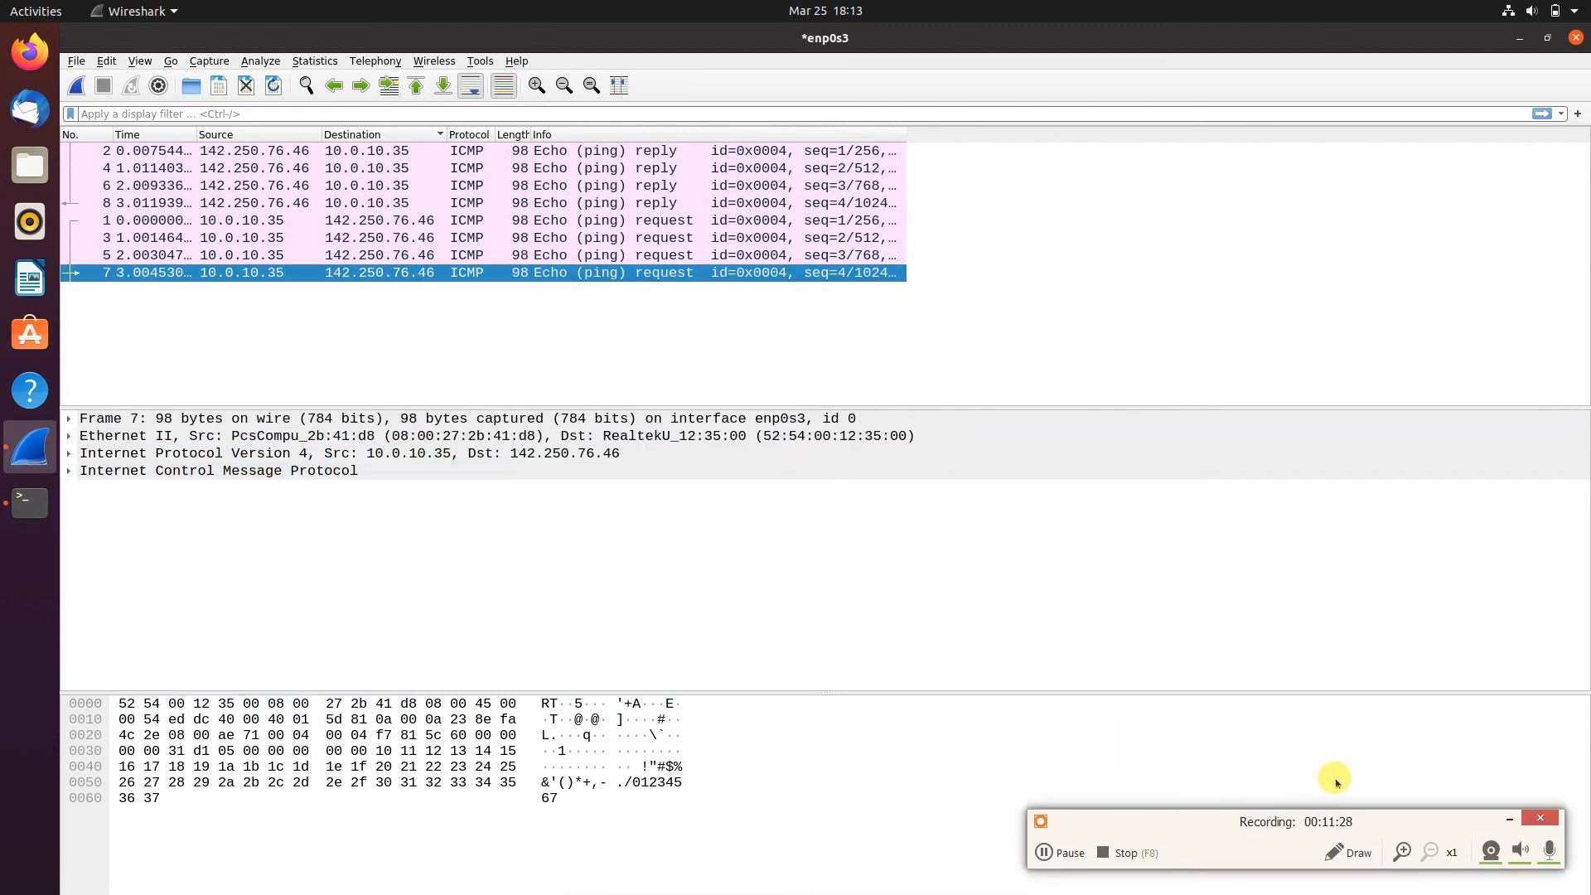